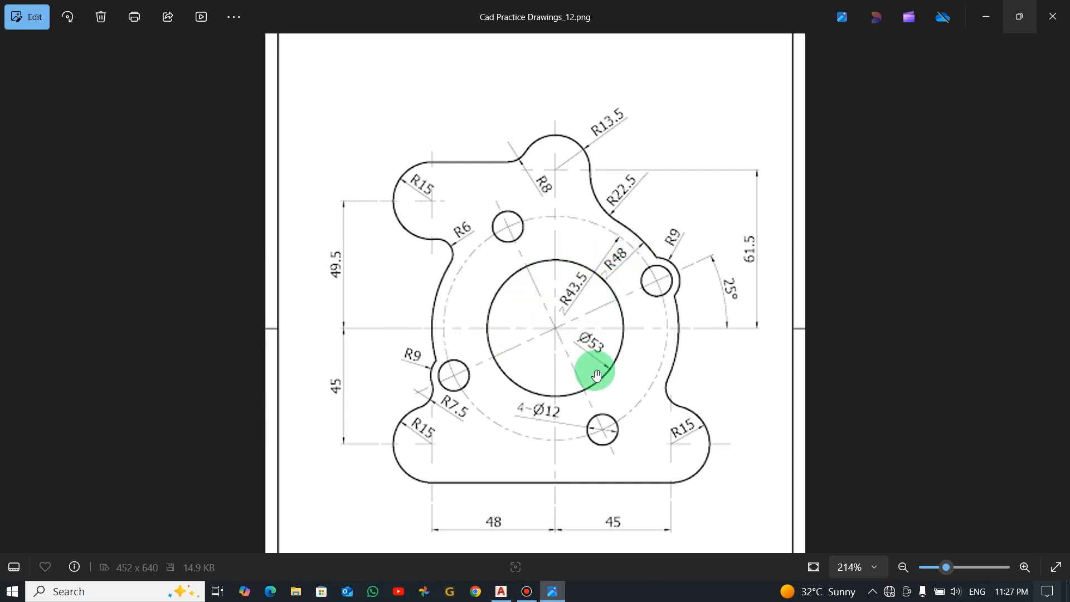
Step: Switch to AutoCAD and draw a circle of diameter 53 in the middle of the empty drawing
key(alt+Tab)
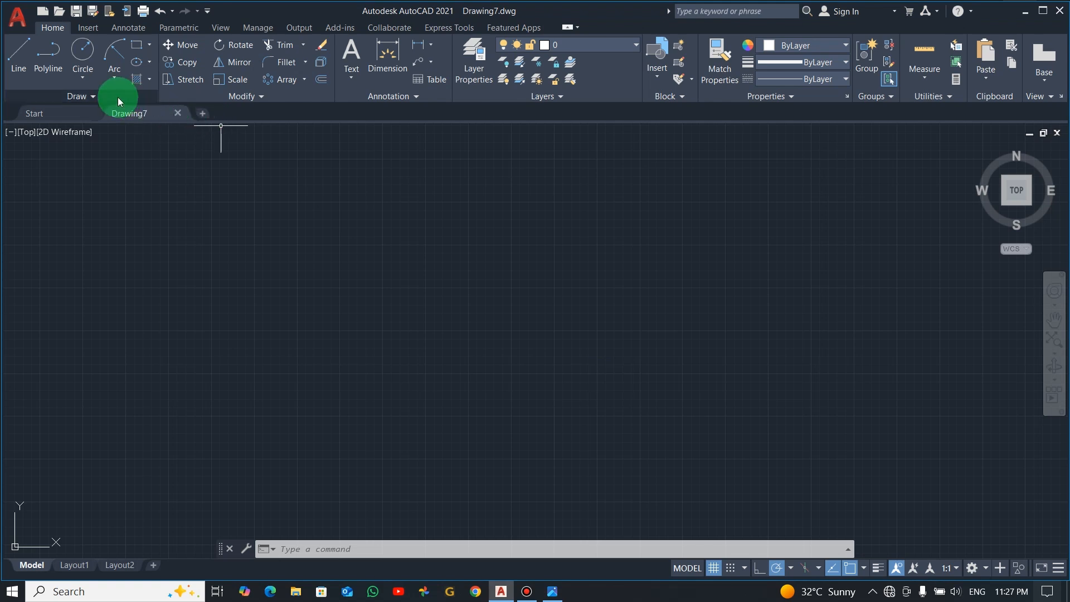
click(81, 81)
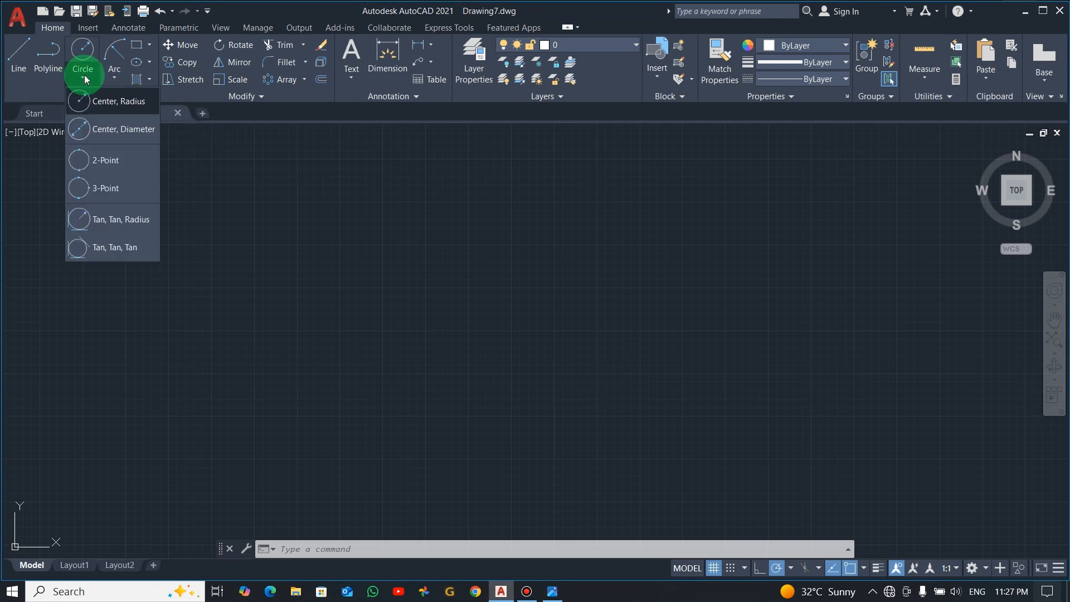
click(119, 131)
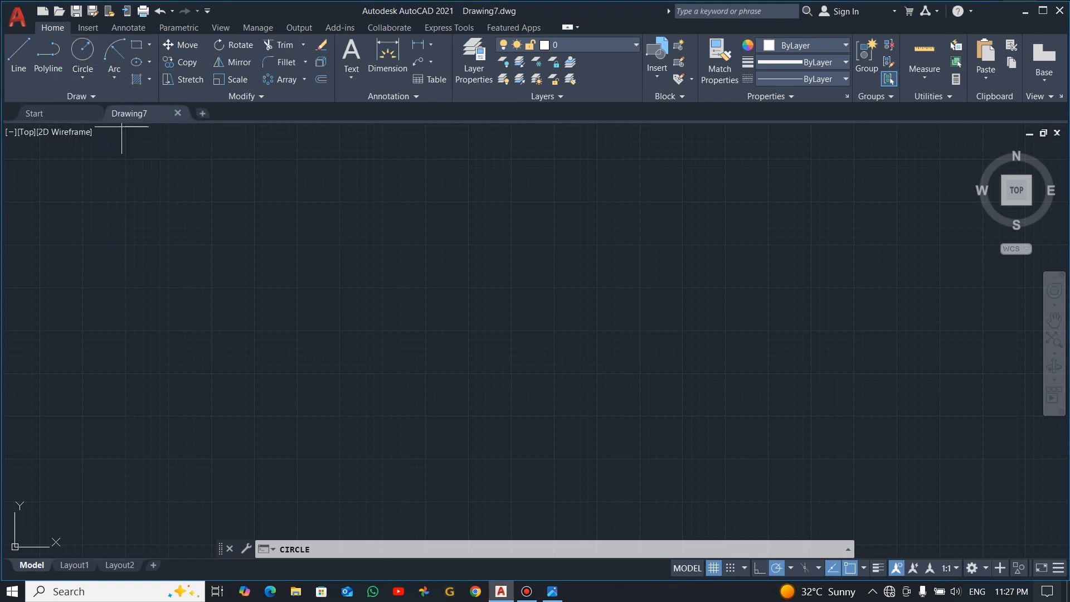
click(535, 306)
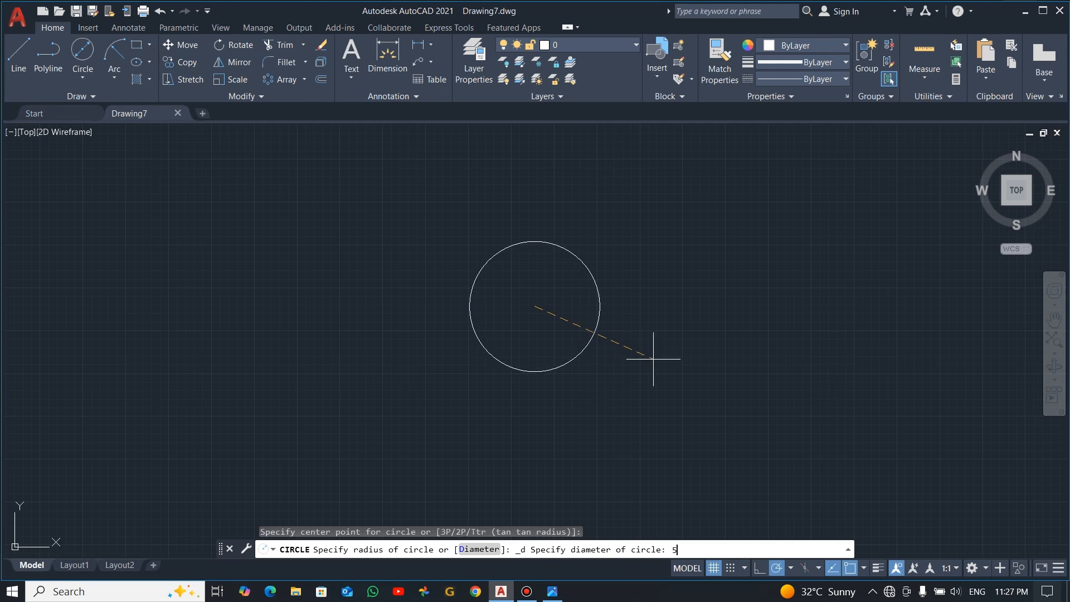
key(Return)
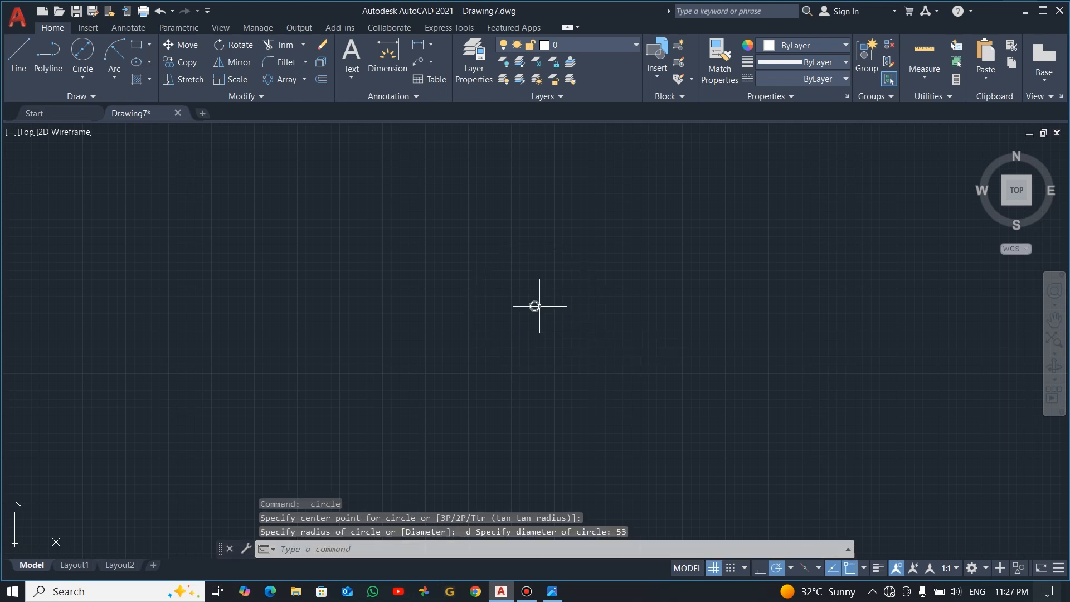
scroll(527, 307, up, 4)
scroll(488, 288, up, 2)
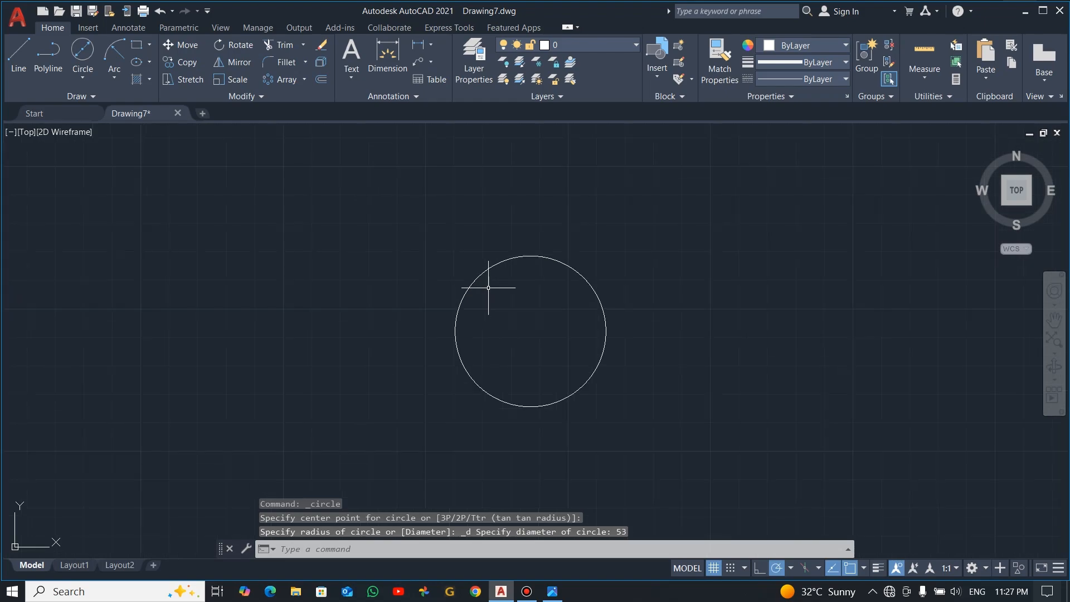
Step: Consult the reference drawing and draw a circle of radius 43.5 concentric with the first circle
key(alt+Tab)
click(523, 340)
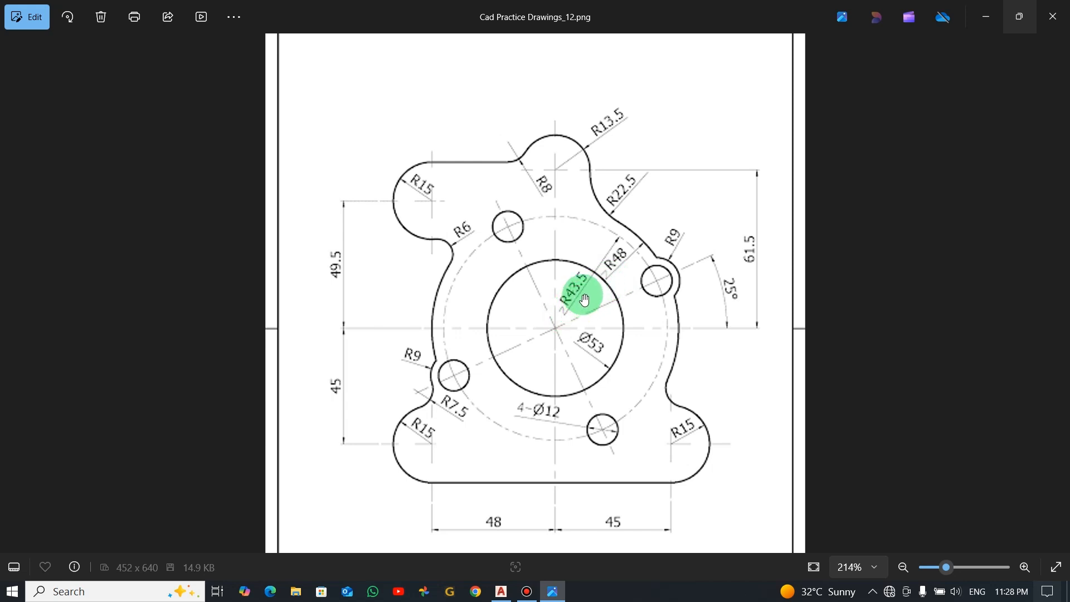
key(alt+Tab)
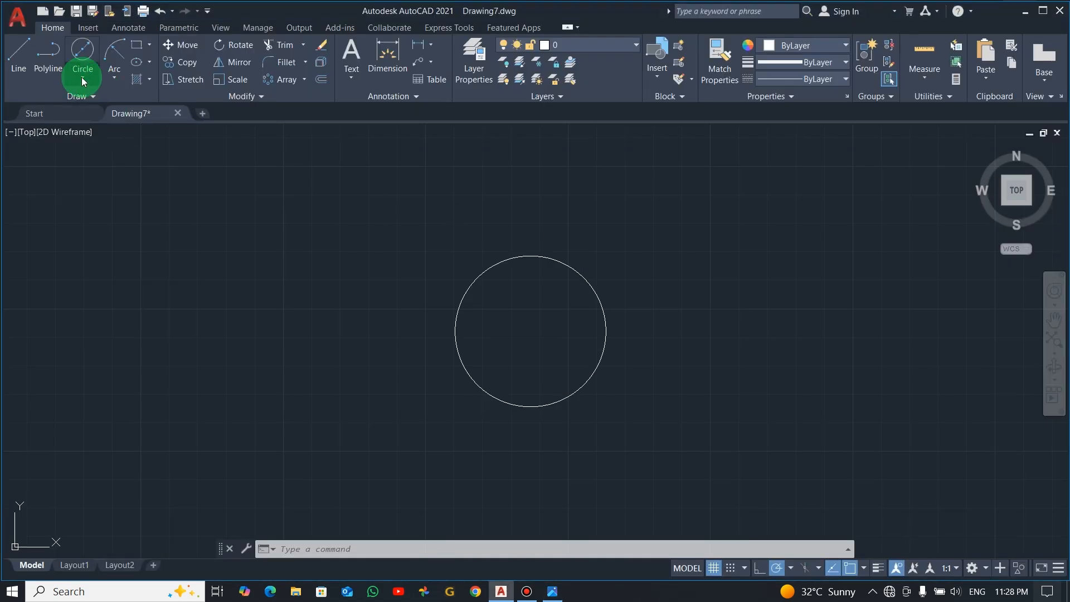
click(82, 76)
click(122, 103)
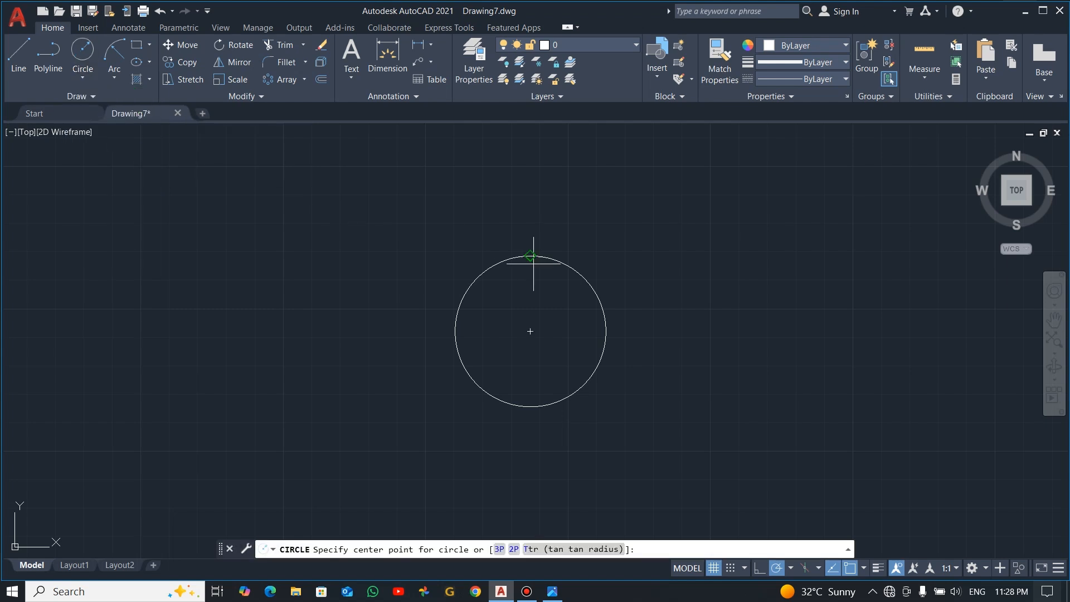
click(530, 331)
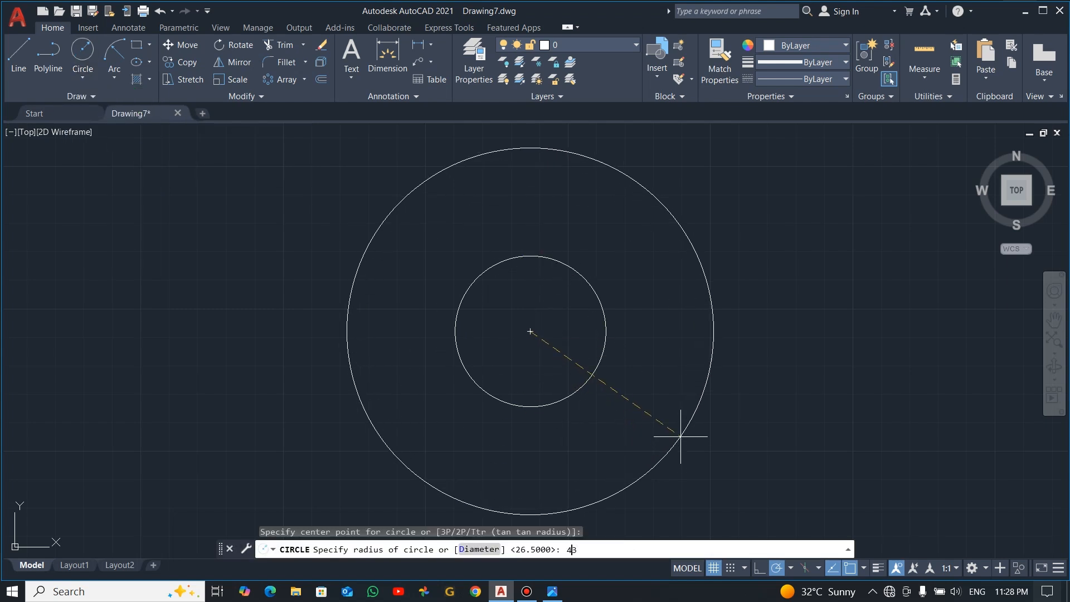
key(Return)
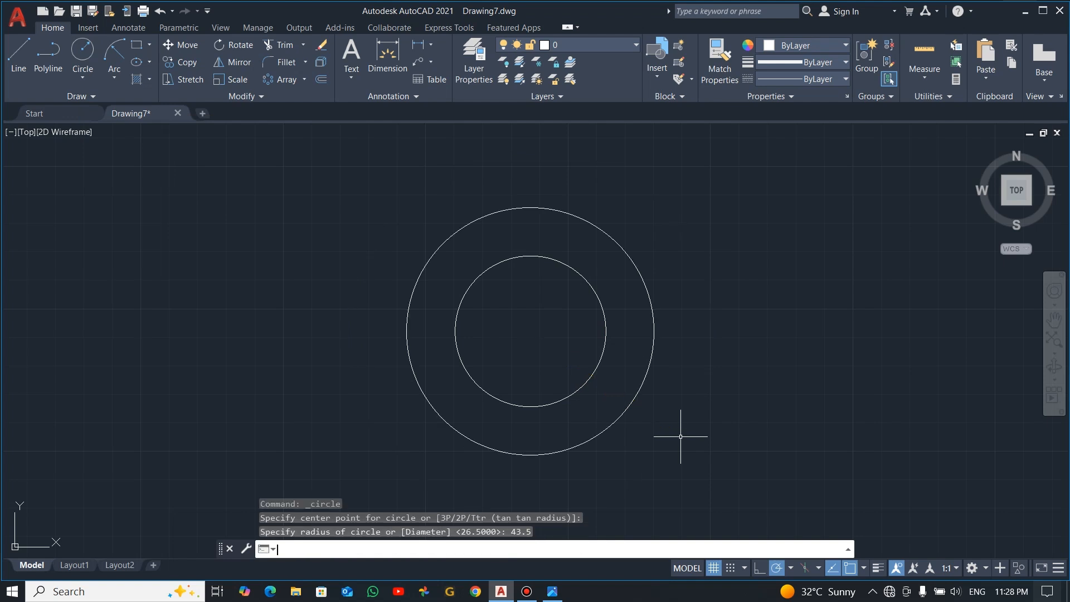
Step: Change the colour of the radius 43.5 circle to orange (205,105,40) and deselect it
click(561, 210)
click(769, 46)
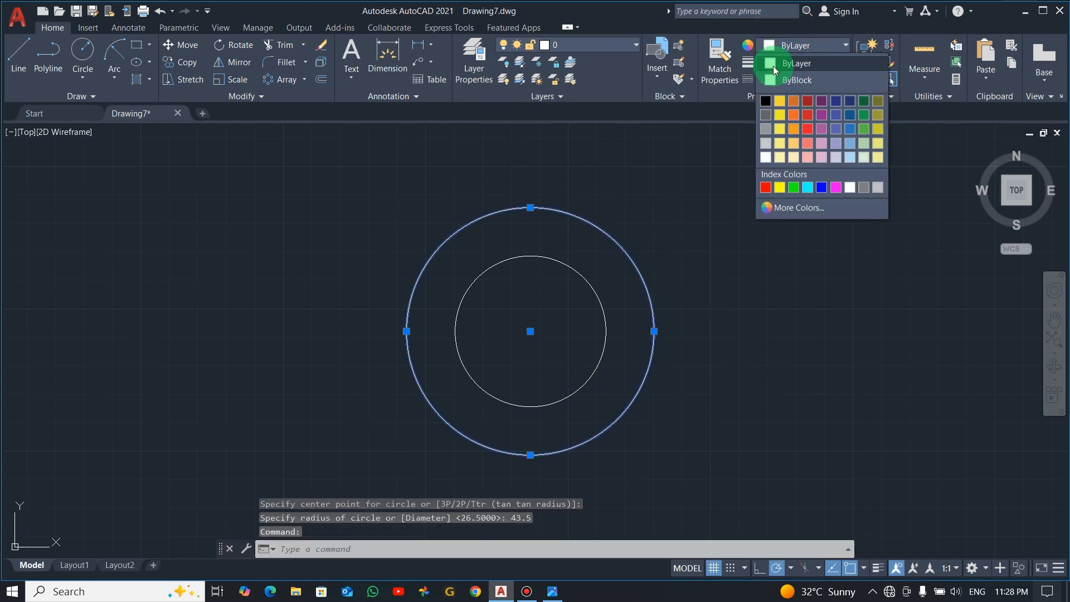
click(796, 102)
key(Escape)
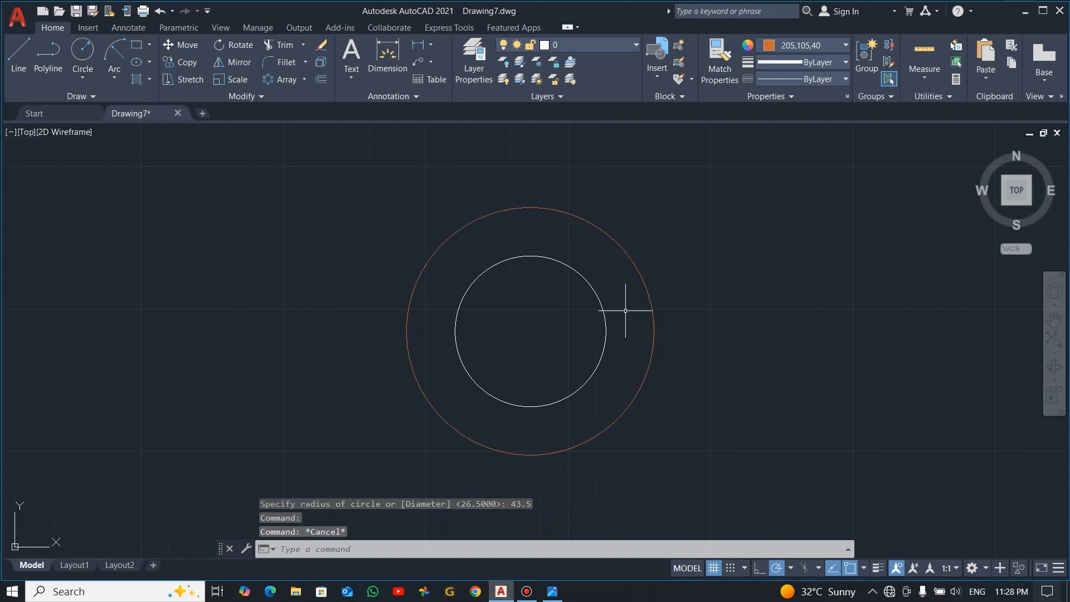
key(alt+Tab)
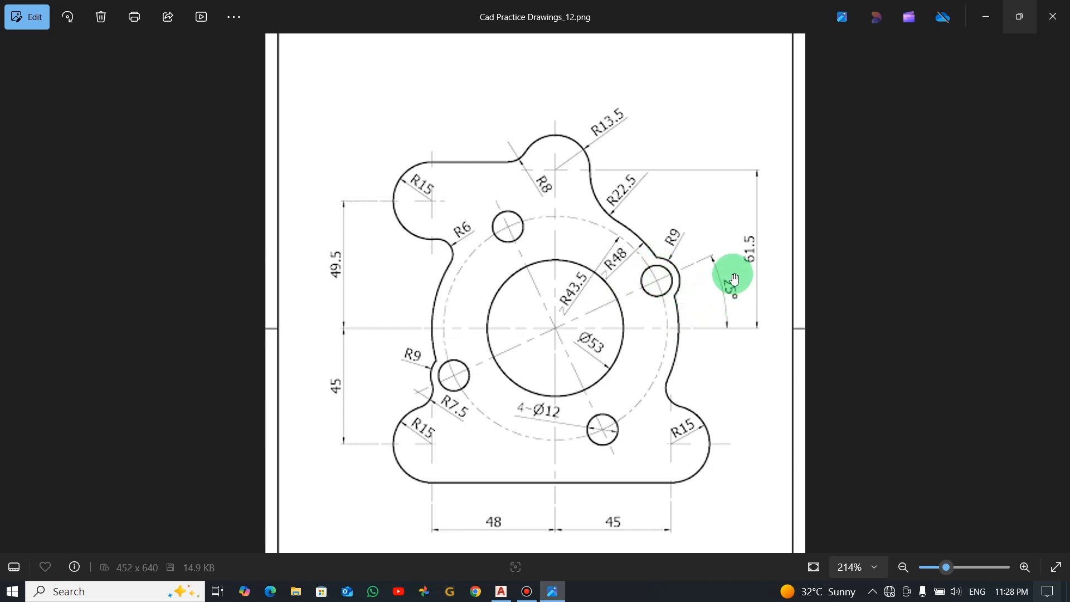
key(alt+Tab)
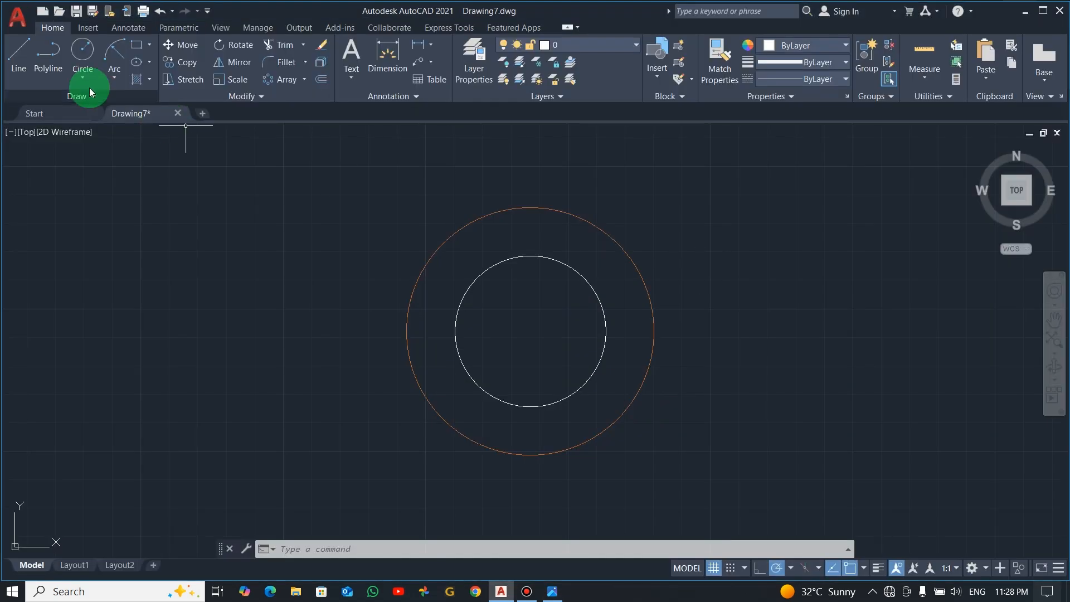
click(18, 52)
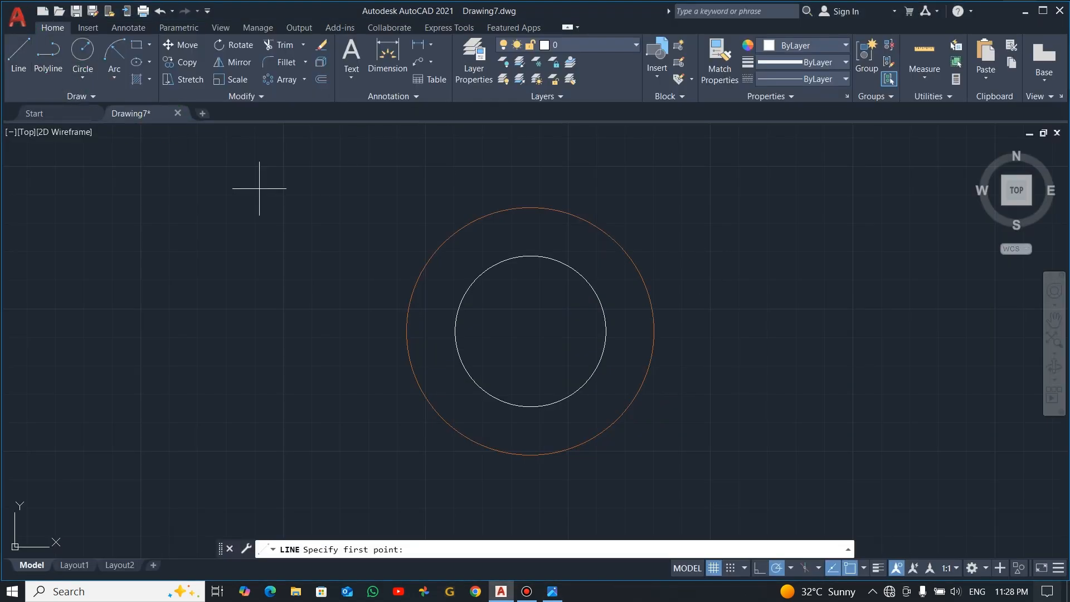
click(530, 331)
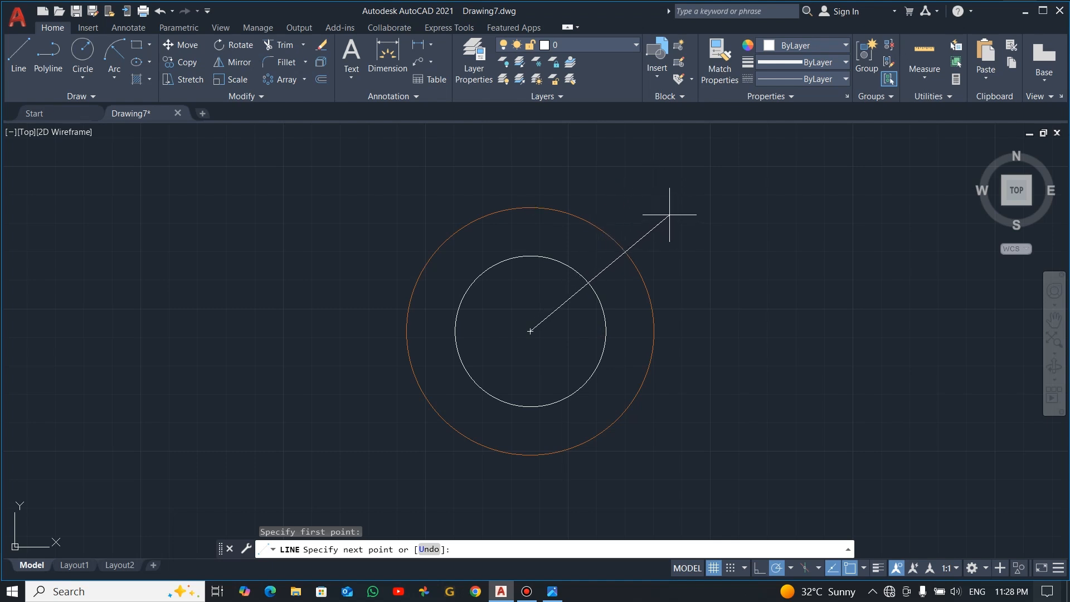
key(Escape)
Step: Set the DYNMODE system variable to 1 to show dynamic input at the cursor
text(dynm)
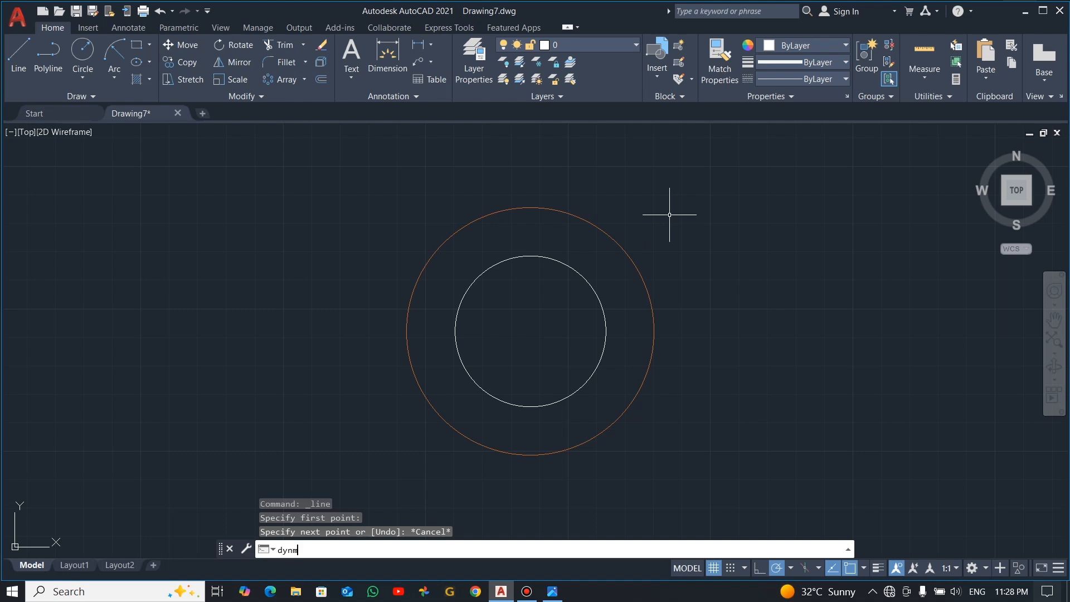
text(o)
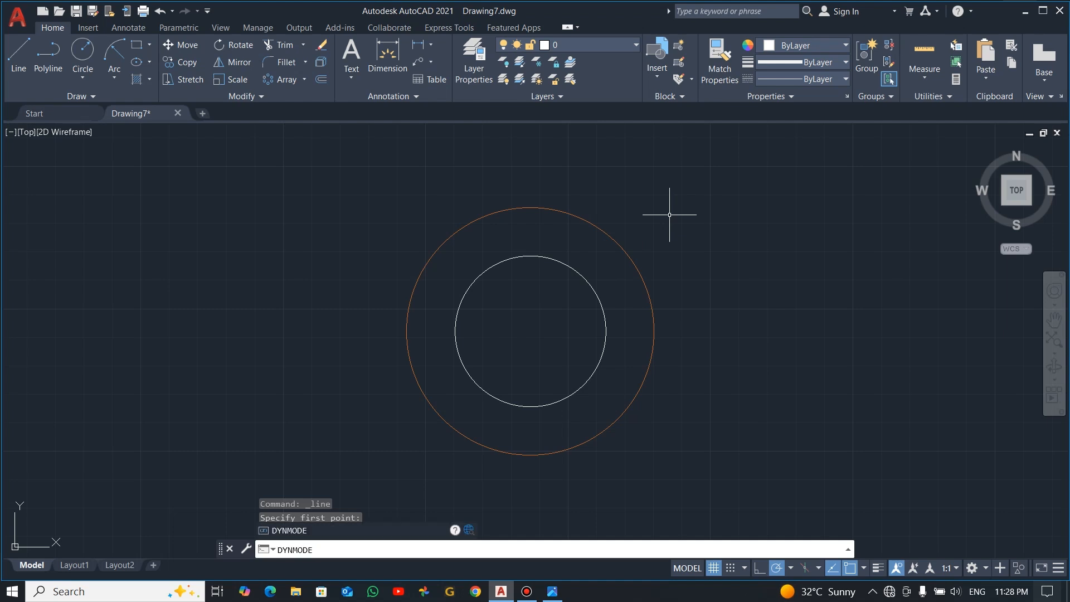
text(de)
key(Return)
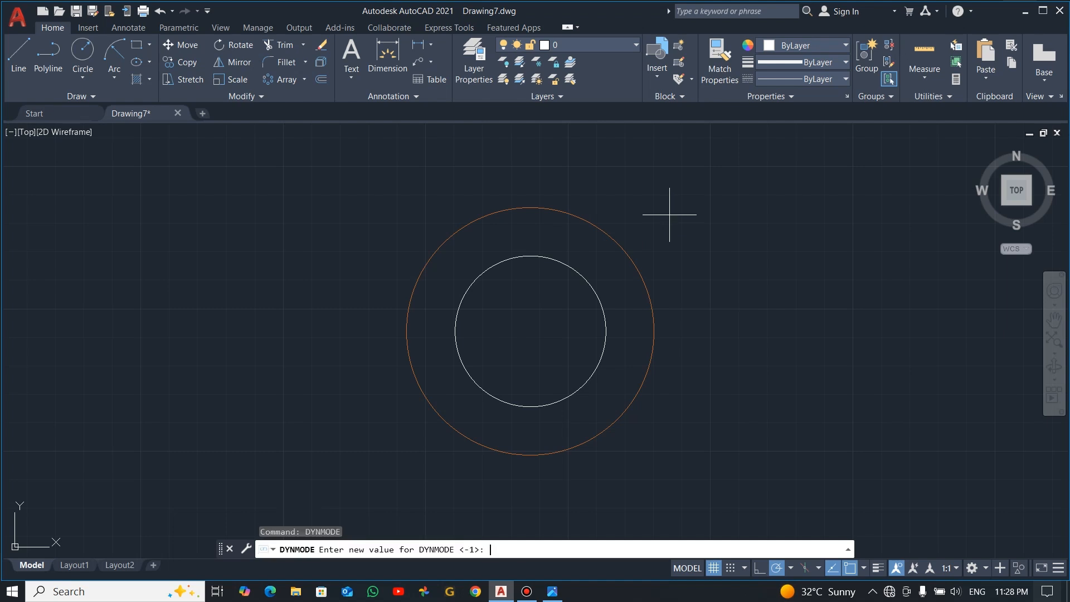
text(1)
key(Return)
Step: Draw a line about 58.3 long from the circles' common centre at an angle of 25°, going up past the orange circle
click(22, 50)
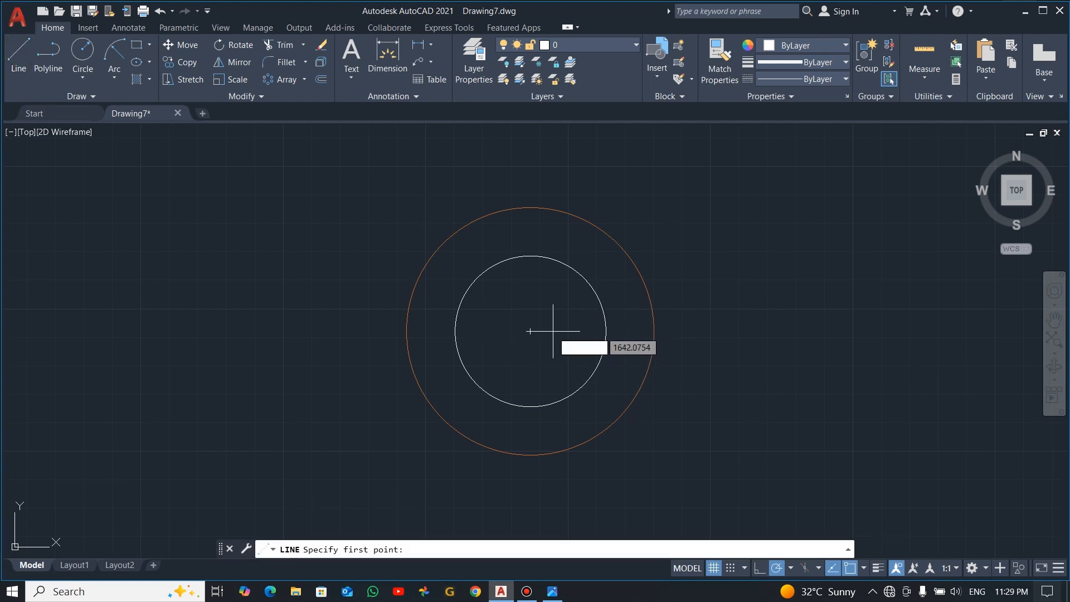
click(530, 331)
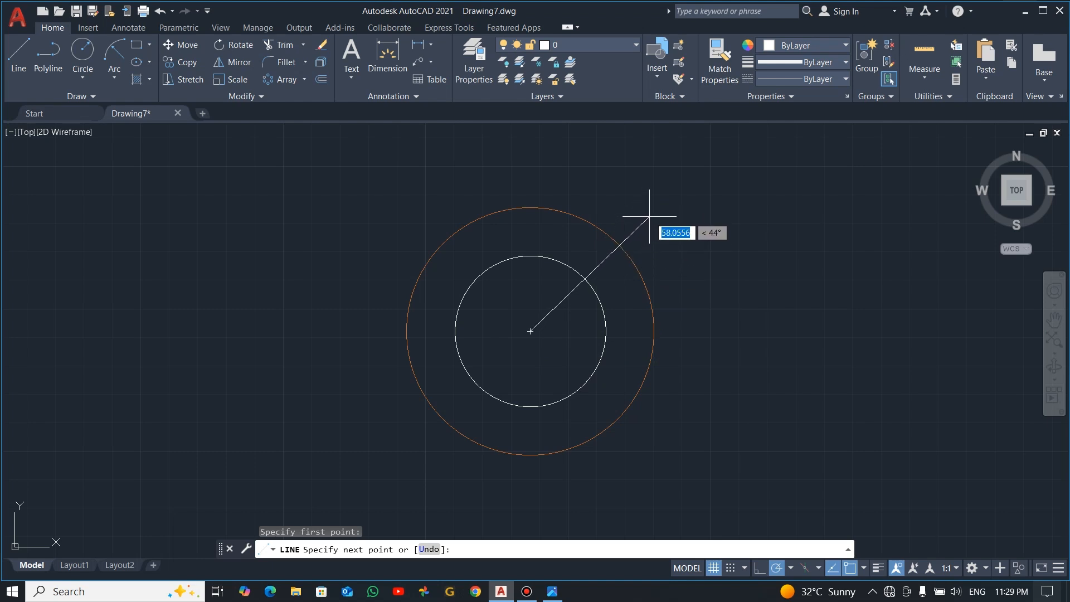
key(Tab)
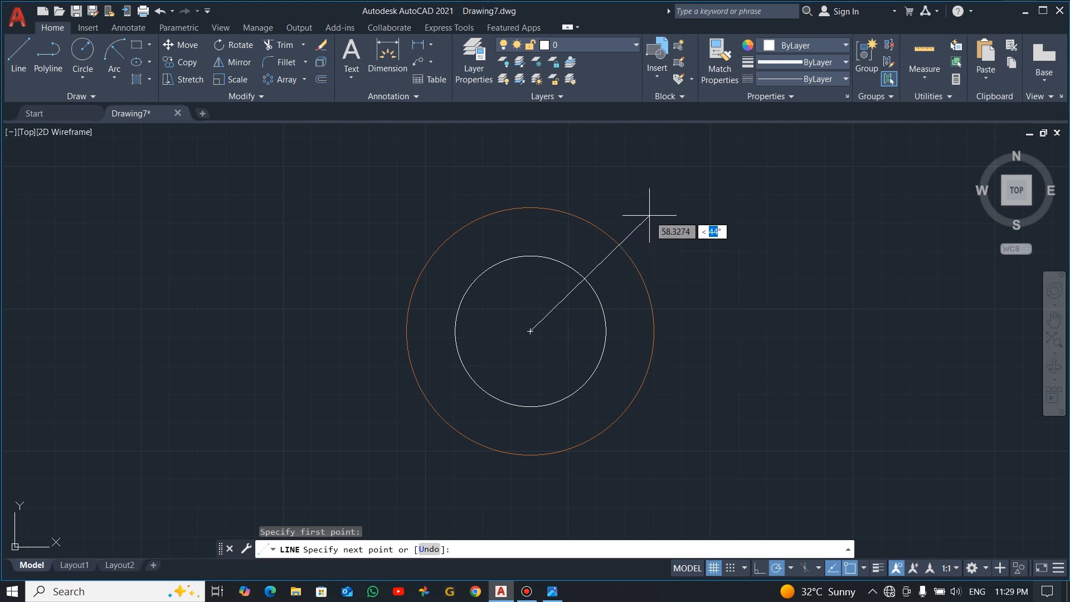
text(25)
key(Return)
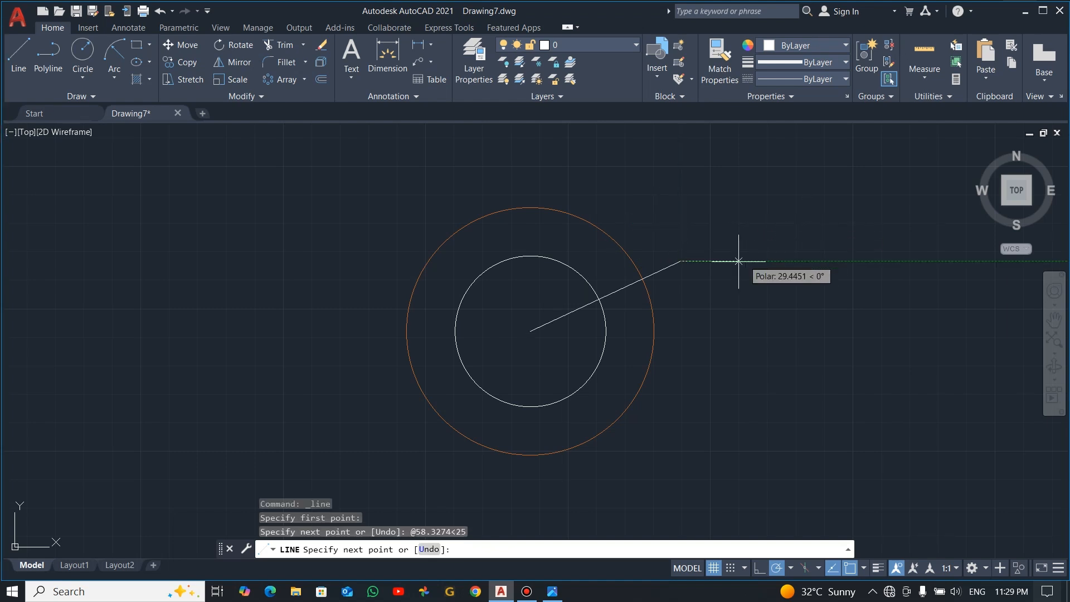
key(Escape)
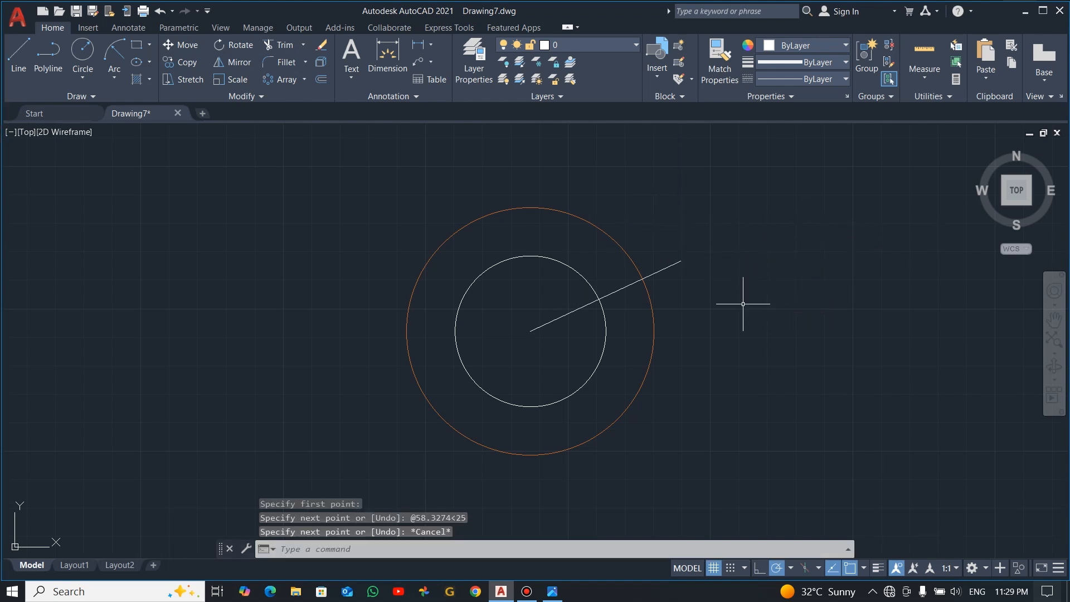
Step: Check the hole size in the reference drawing and draw a circle of diameter 12 where the 25° line crosses the orange circle
key(alt+Tab)
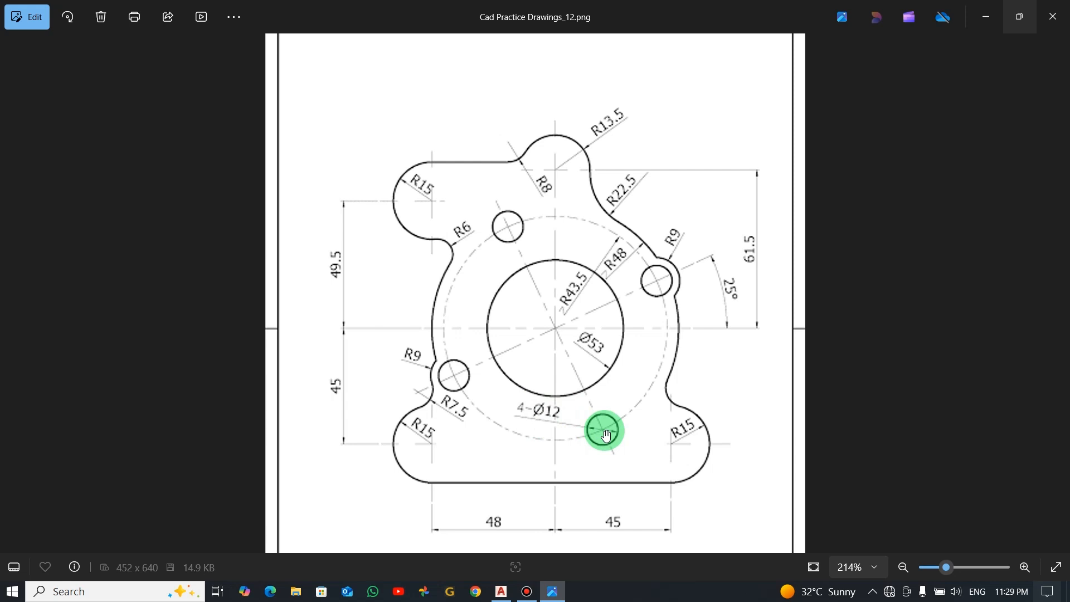
key(alt+Tab)
click(82, 78)
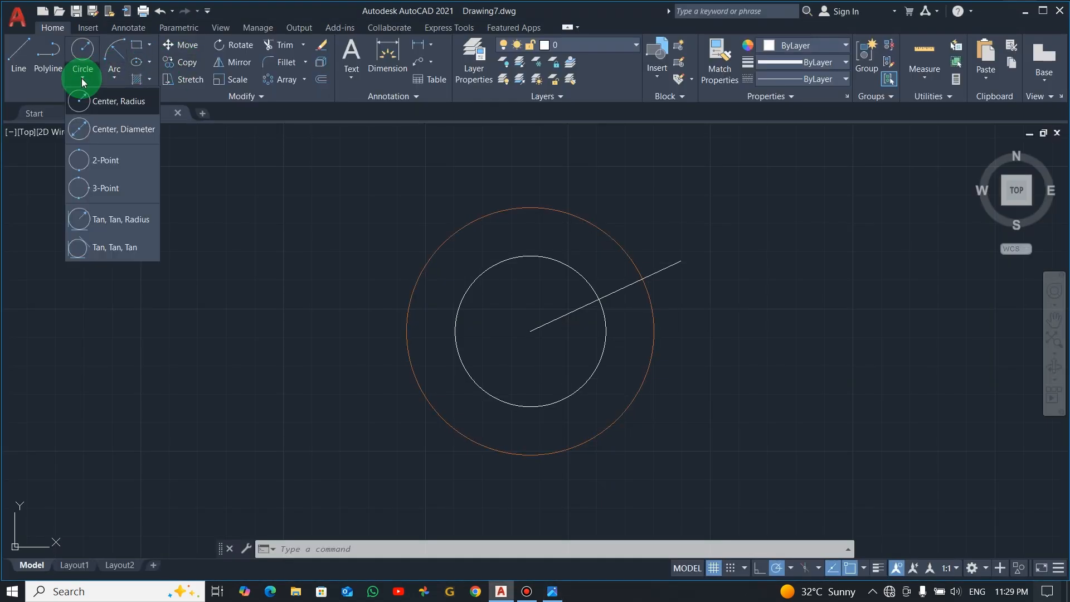
click(108, 124)
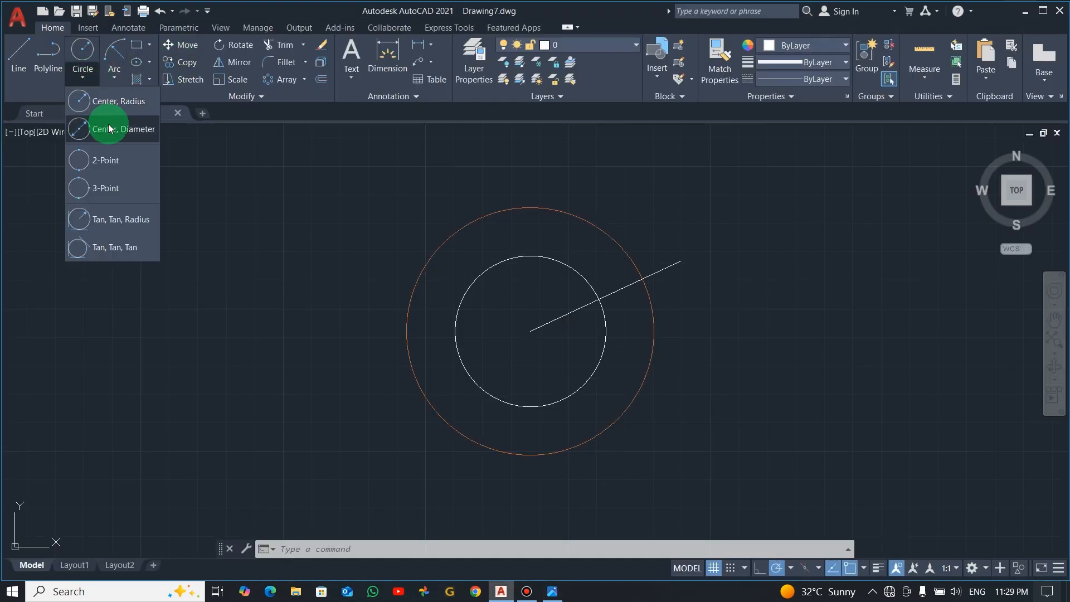
click(643, 279)
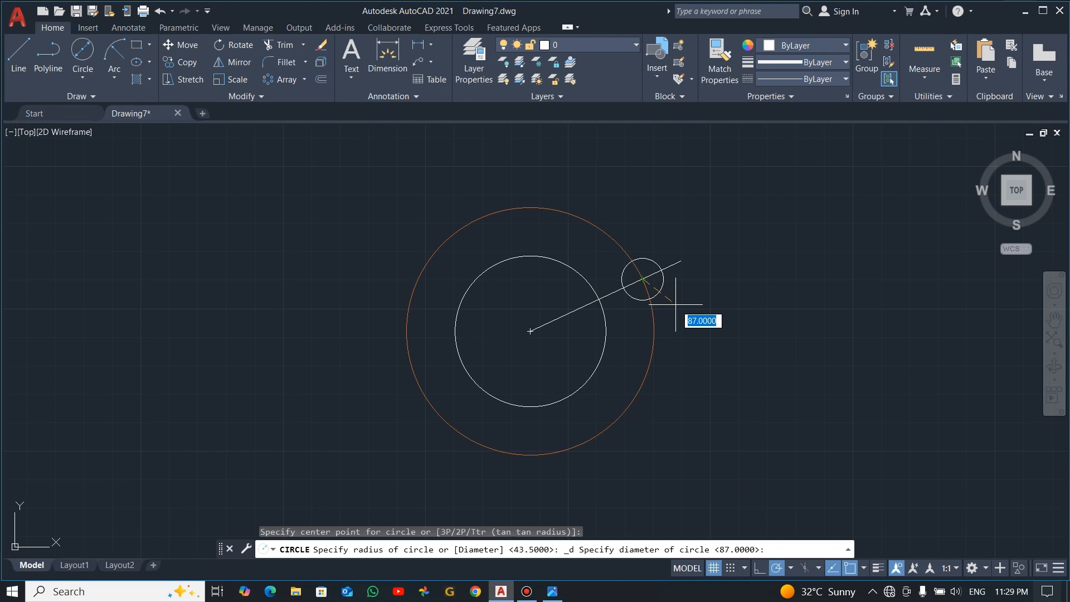
text(12)
key(Return)
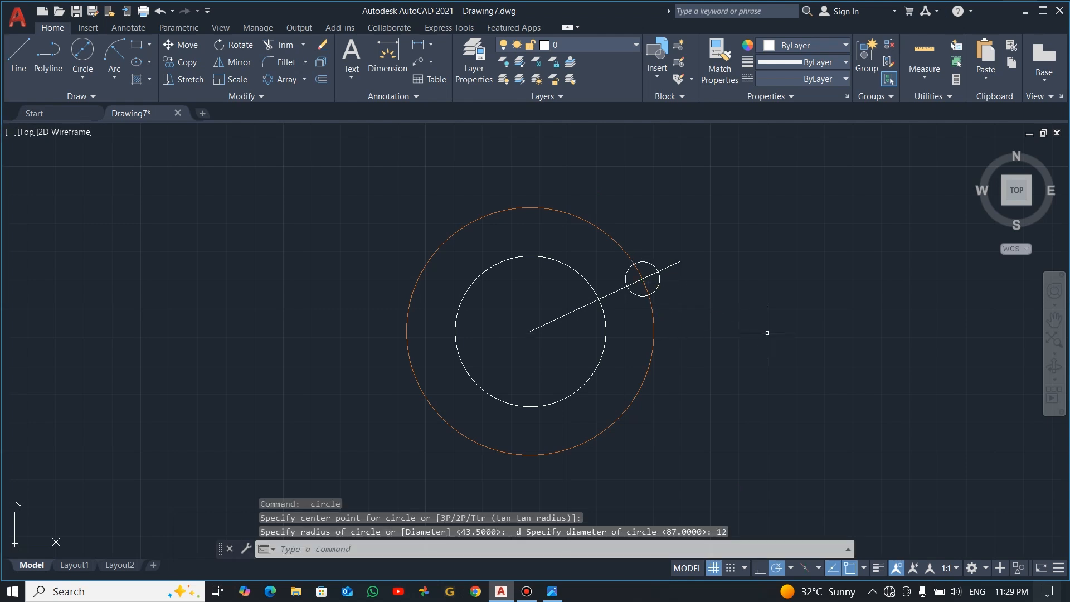
Step: Create an associative polar array of the diameter 12 circle around the circles' common centre with 4 items over 360°
key(alt+Tab)
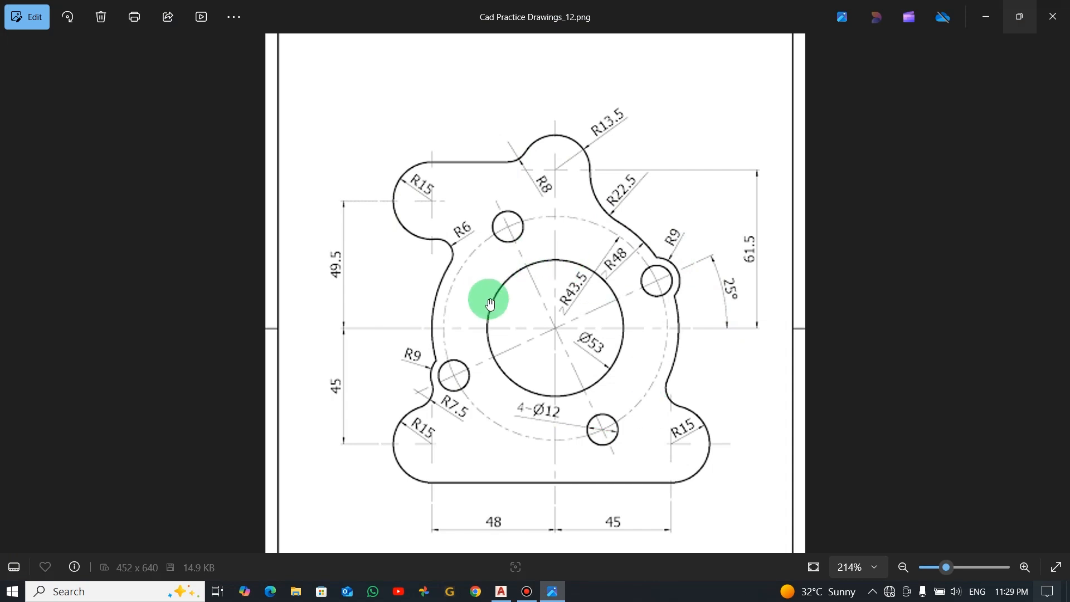
key(alt+Tab)
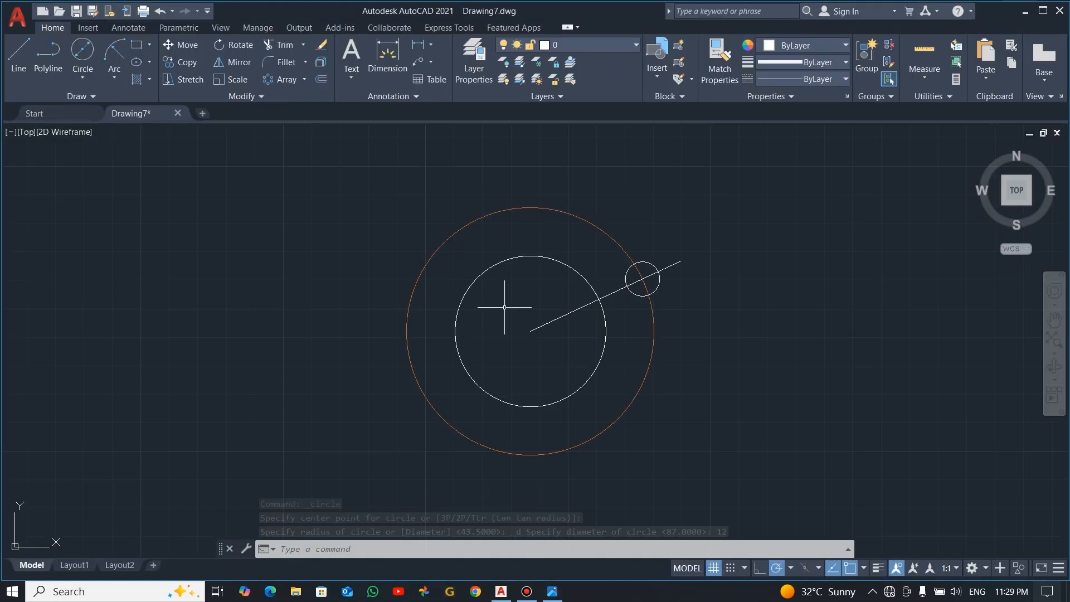
click(303, 83)
click(295, 157)
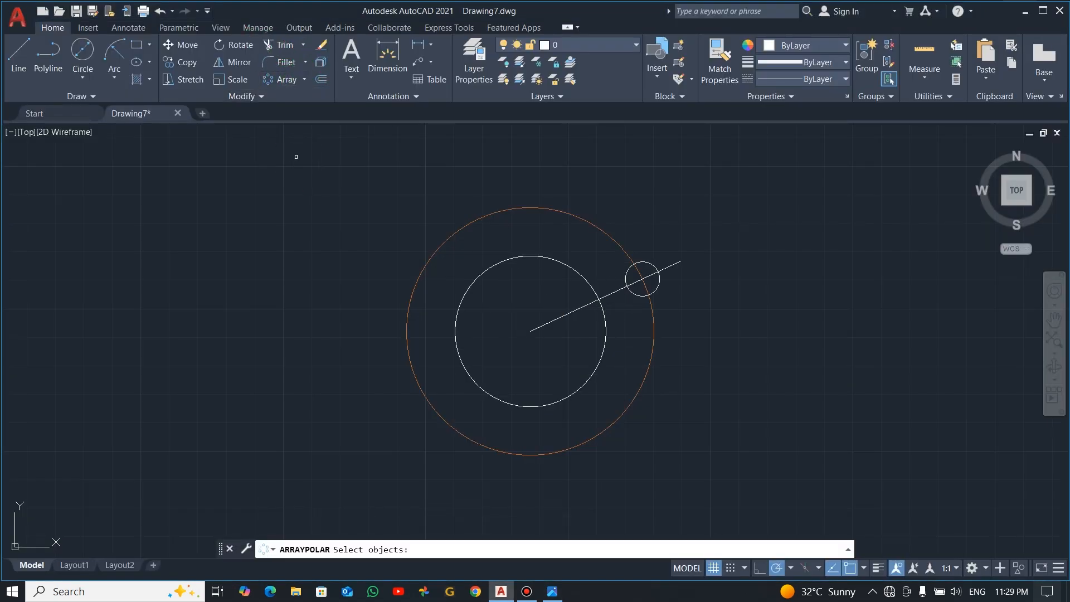
click(635, 295)
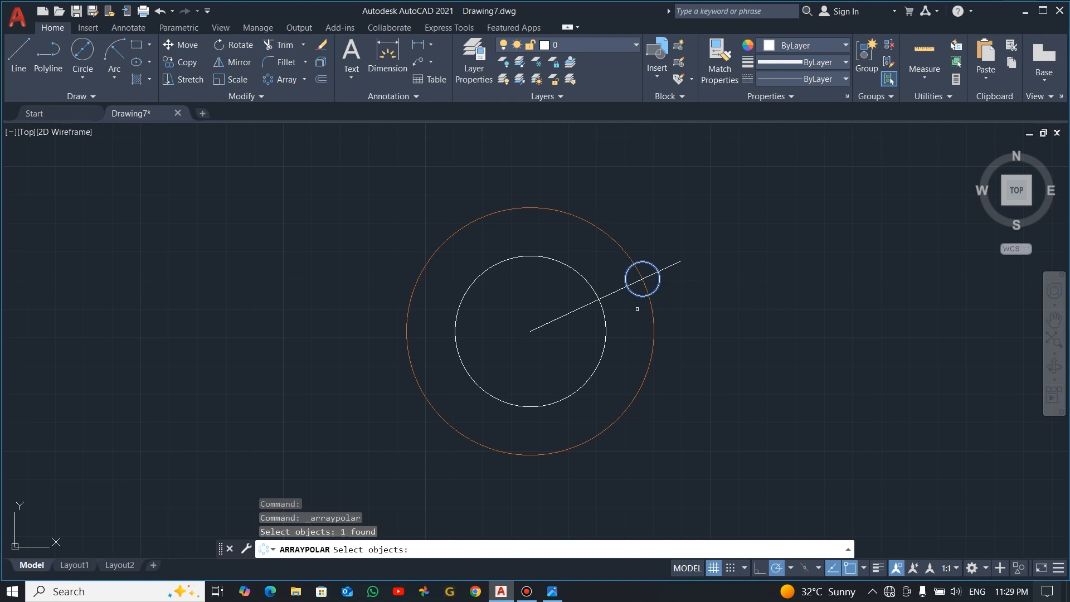
key(Return)
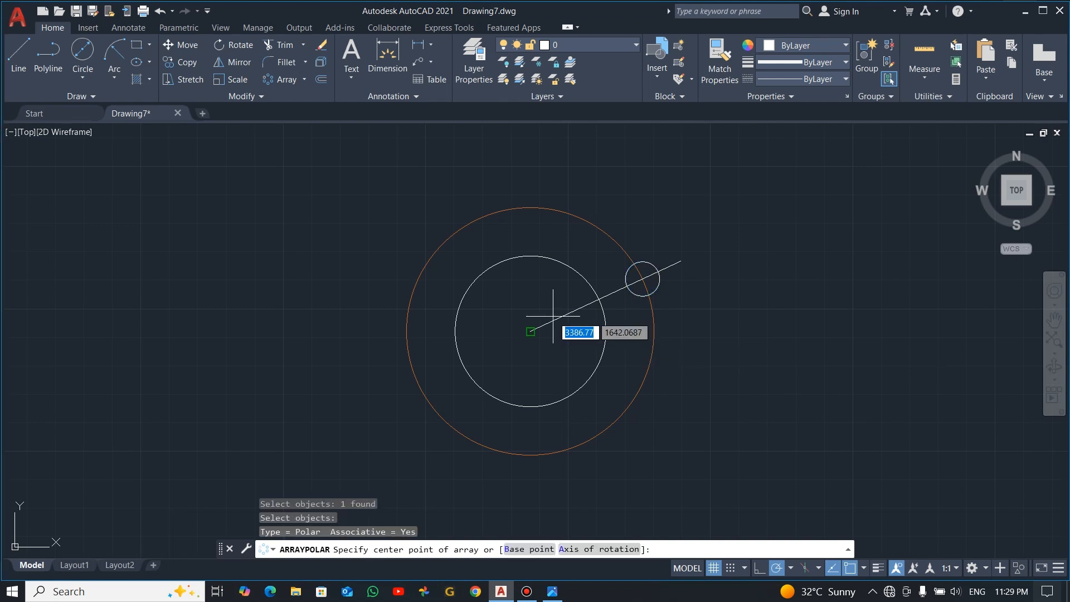
click(531, 331)
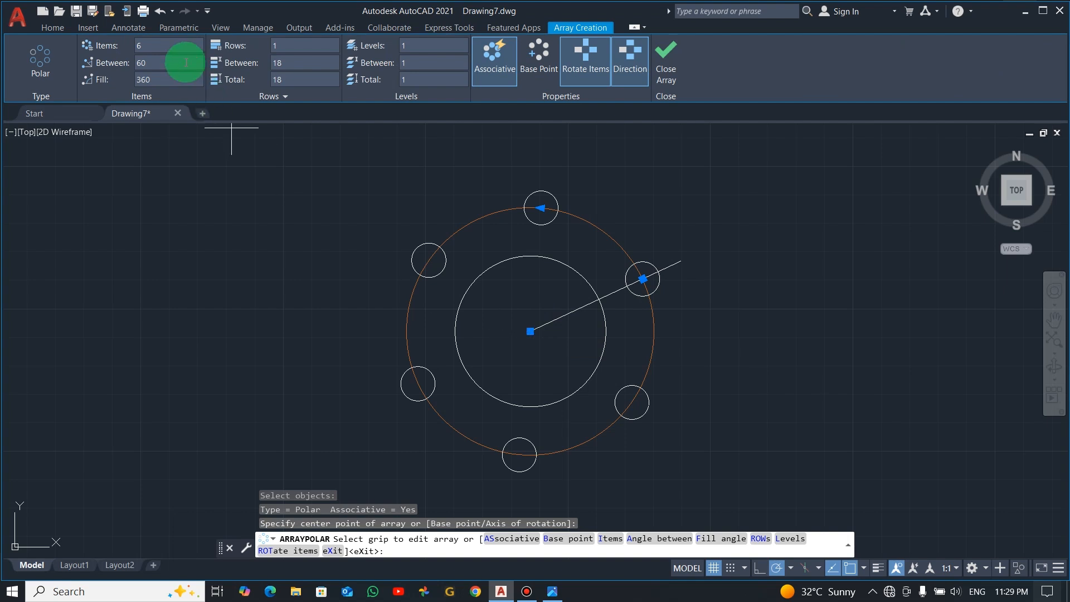
click(164, 52)
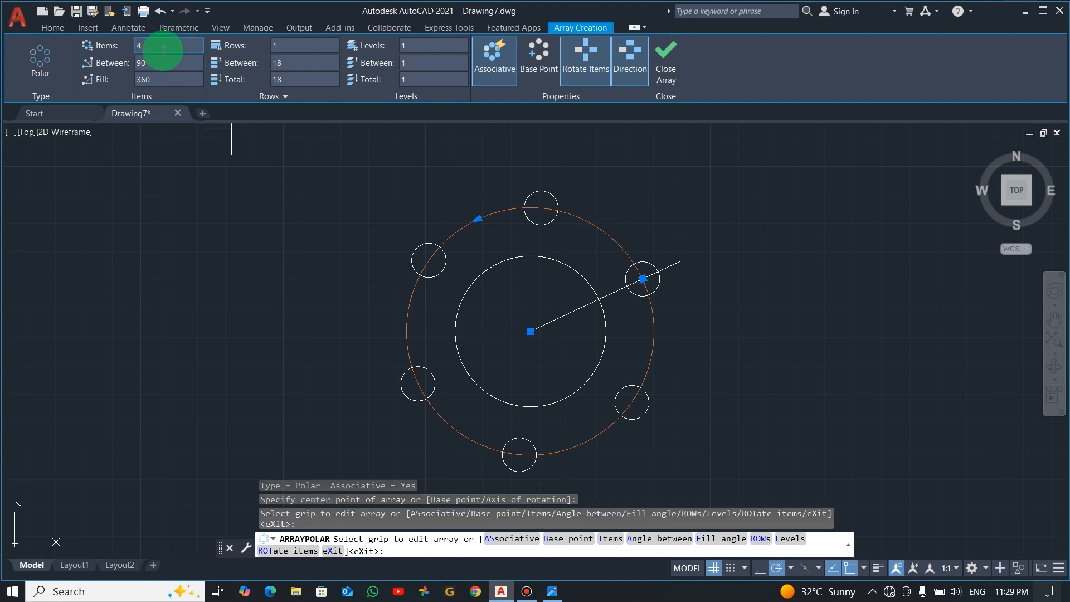
click(357, 110)
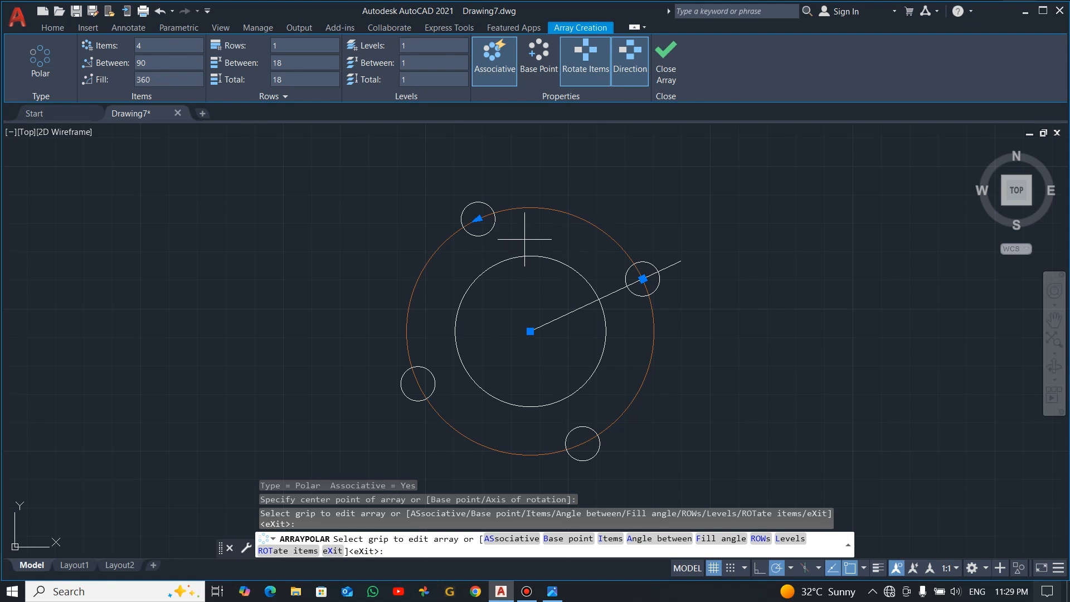
click(666, 58)
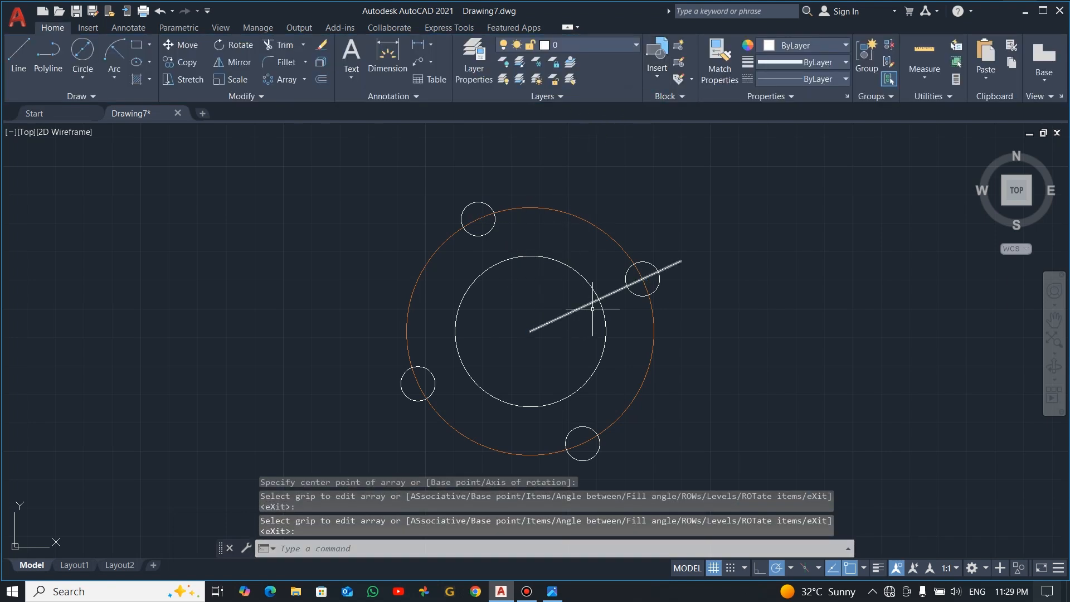
Step: Erase the 25° construction line running from the common centre through the first diameter 12 hole
click(611, 290)
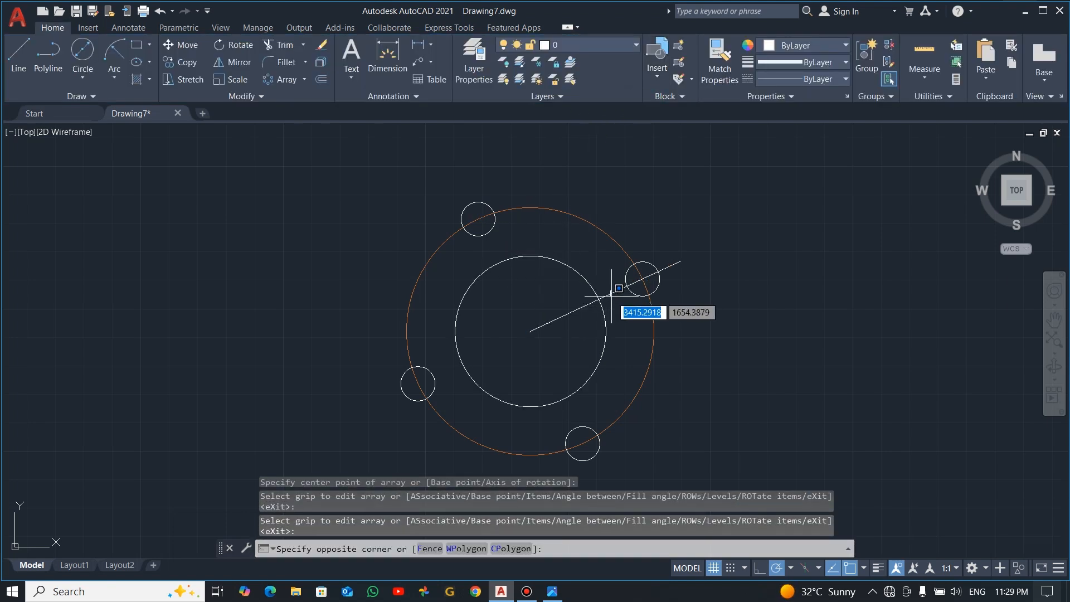
click(614, 290)
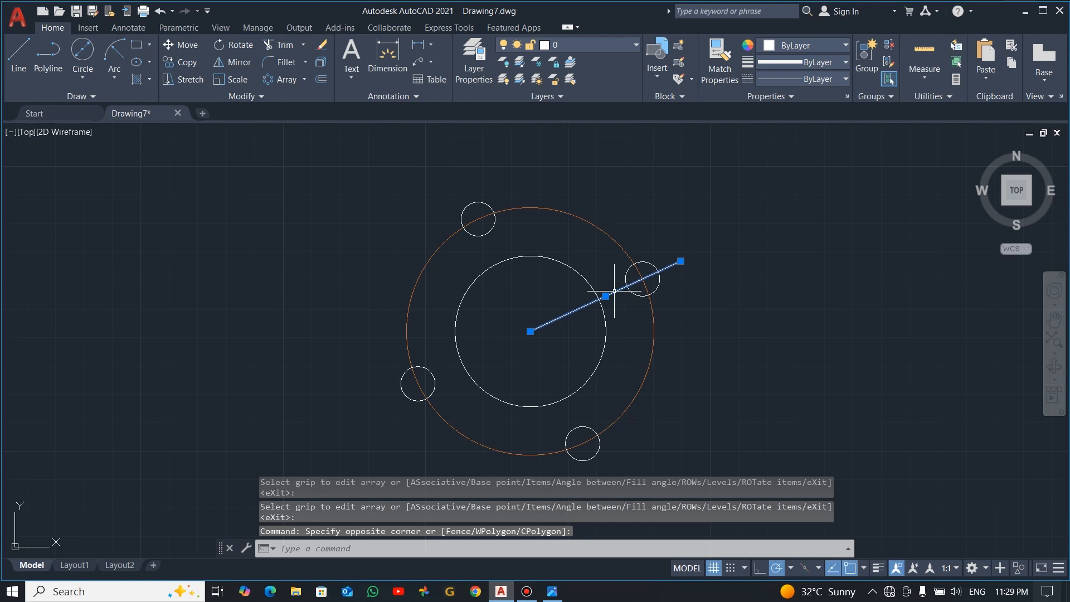
key(Delete)
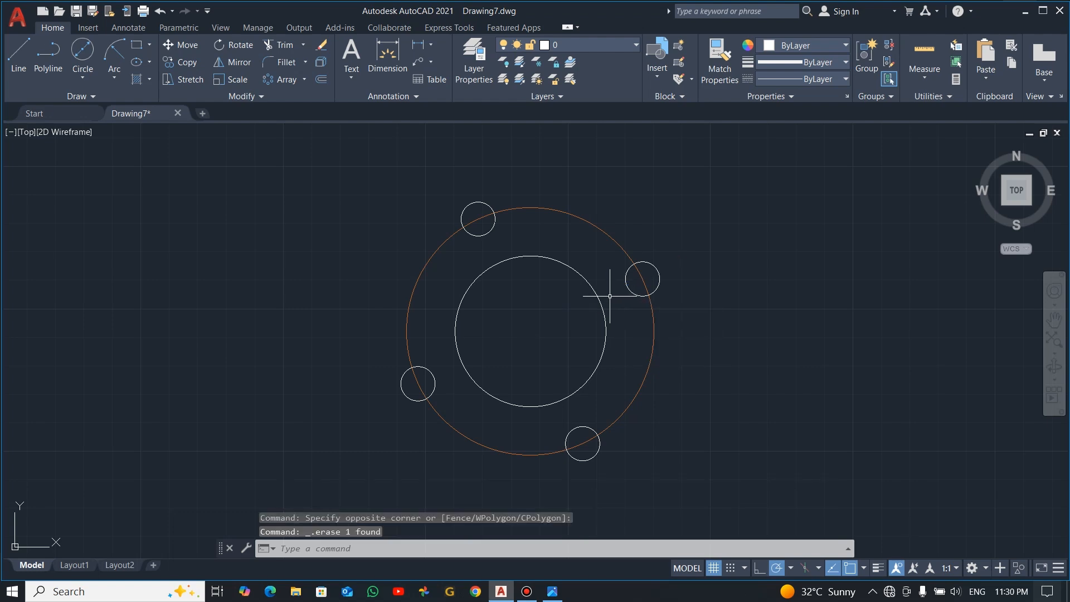
Step: Check the top lobe's dimensions in the reference drawing and draw a radius 13.5 circle centred 61.5 directly above the common centre
key(alt+Tab)
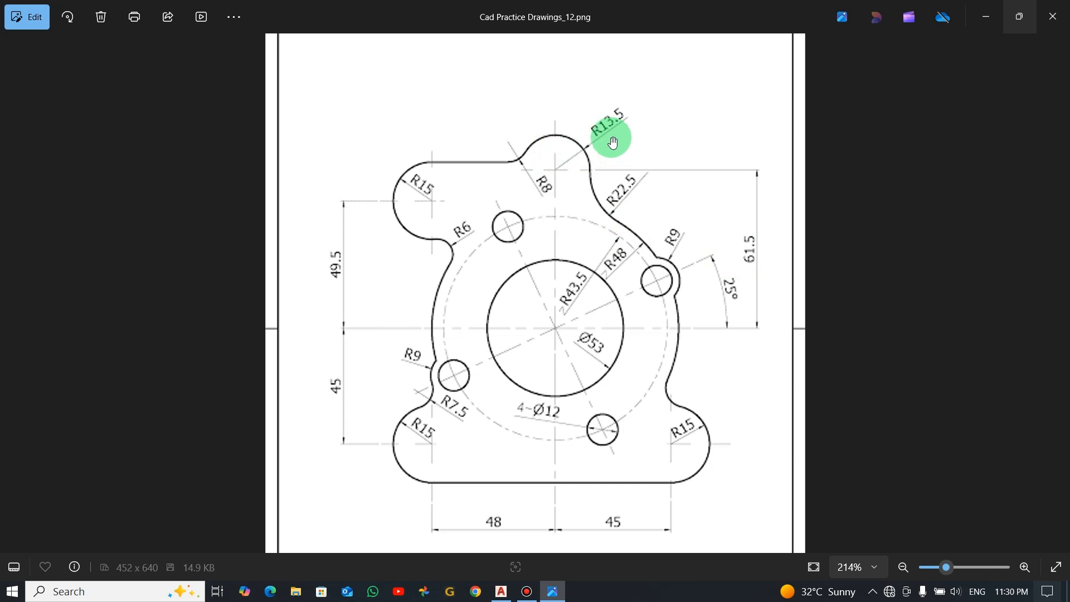
key(alt+Tab)
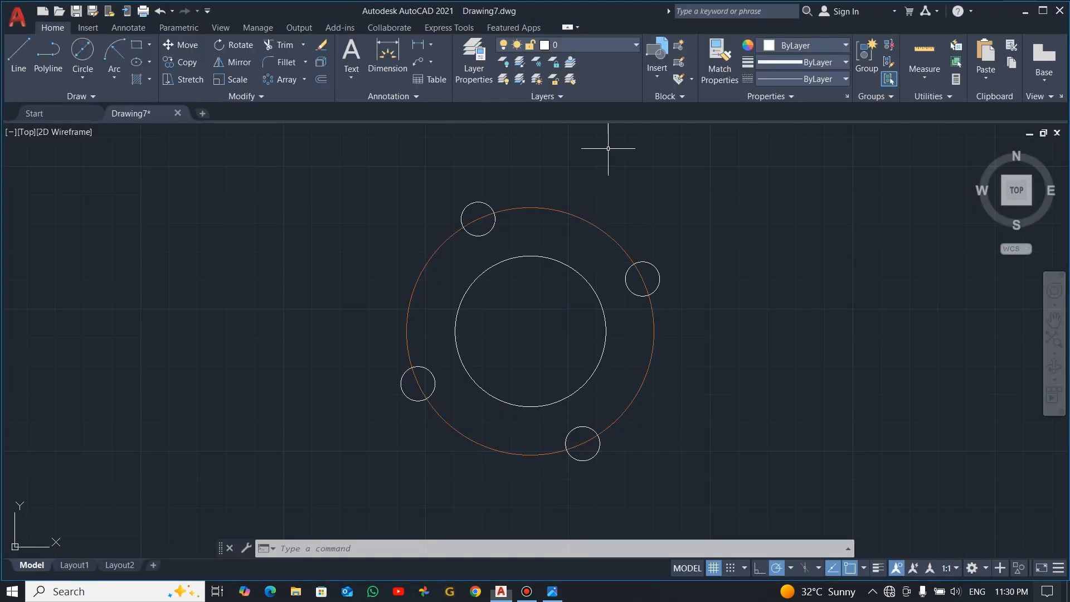
click(86, 81)
click(92, 100)
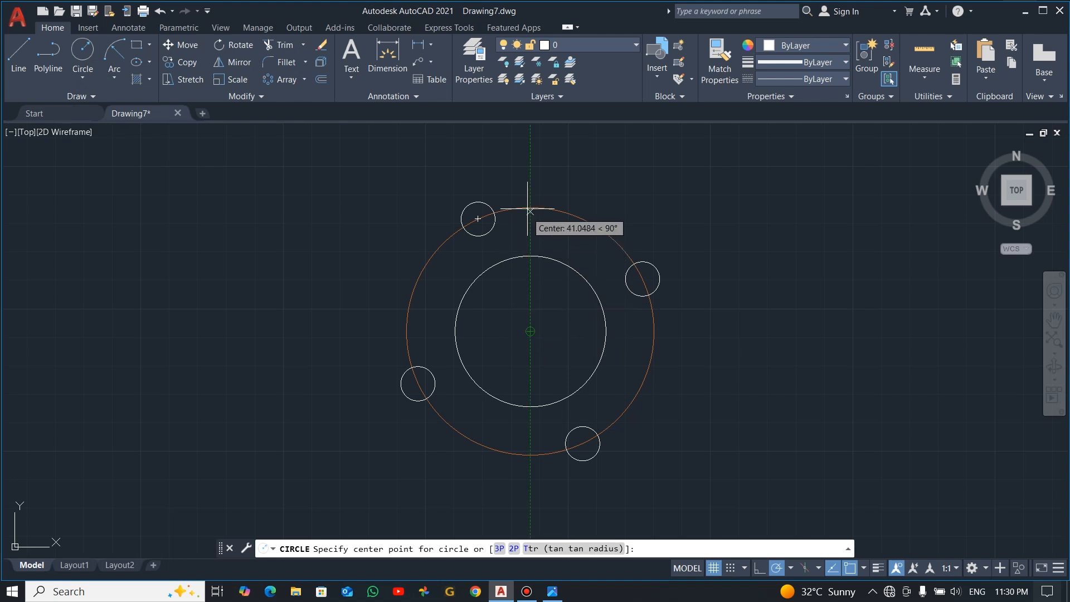
key(alt+Tab)
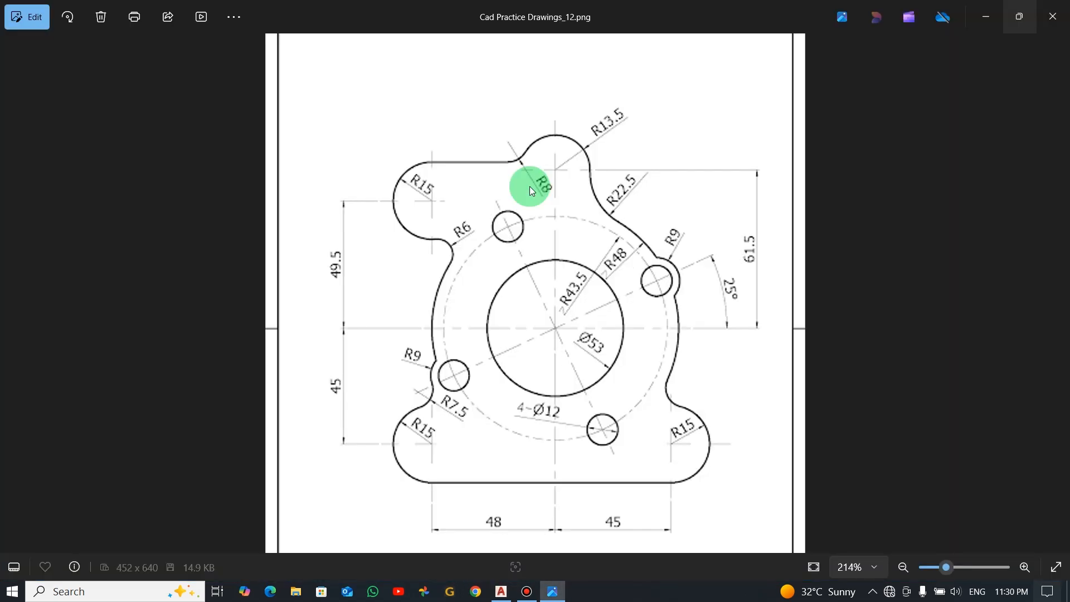
key(alt+Tab)
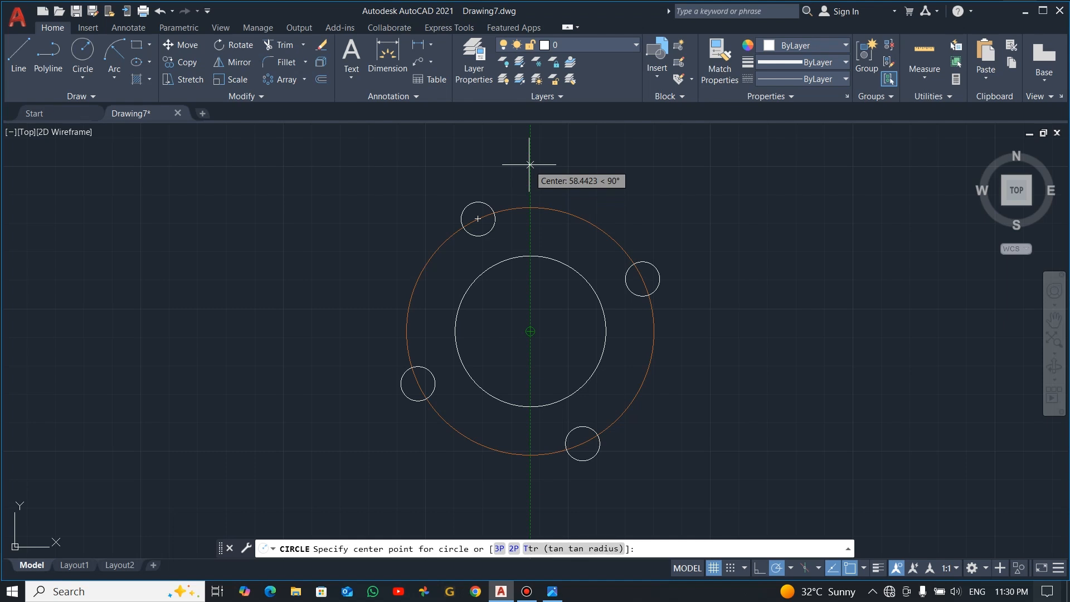
text(61.5)
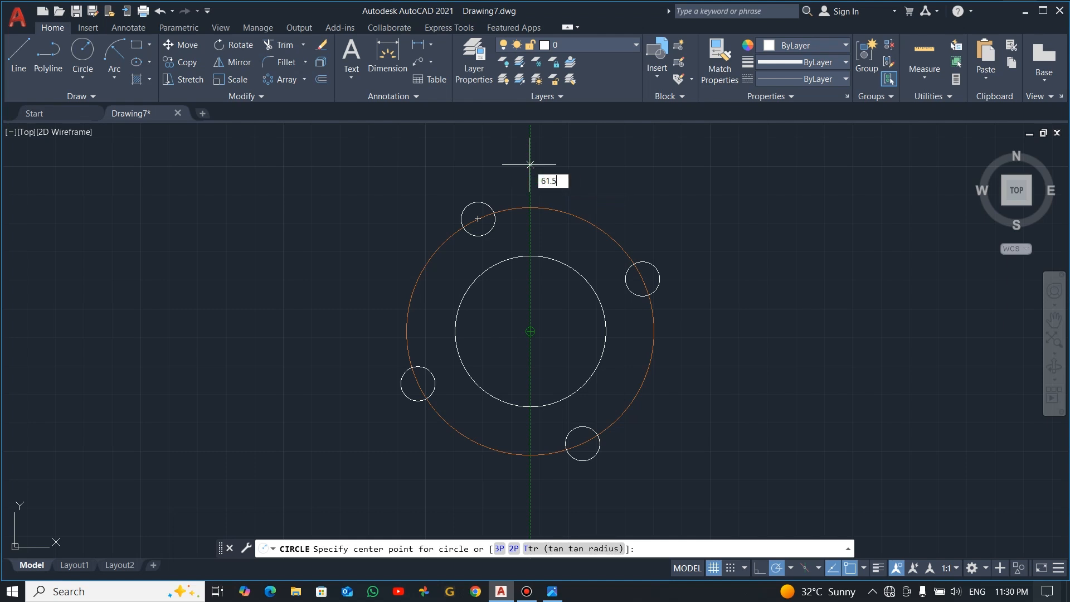
key(Return)
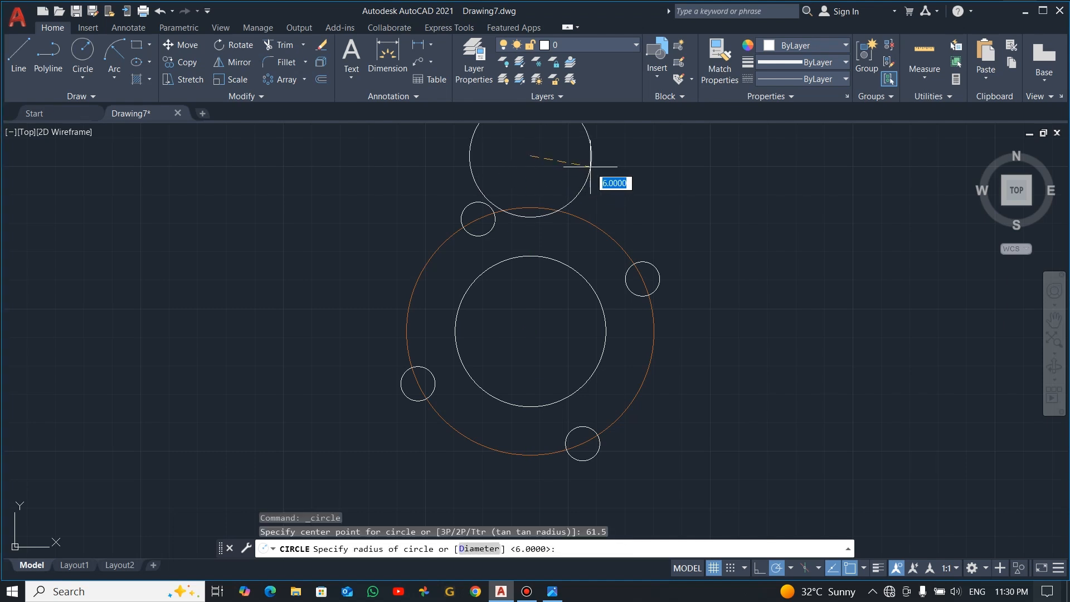
key(alt+Tab)
key(alt+Tab)
text(13.5)
key(Return)
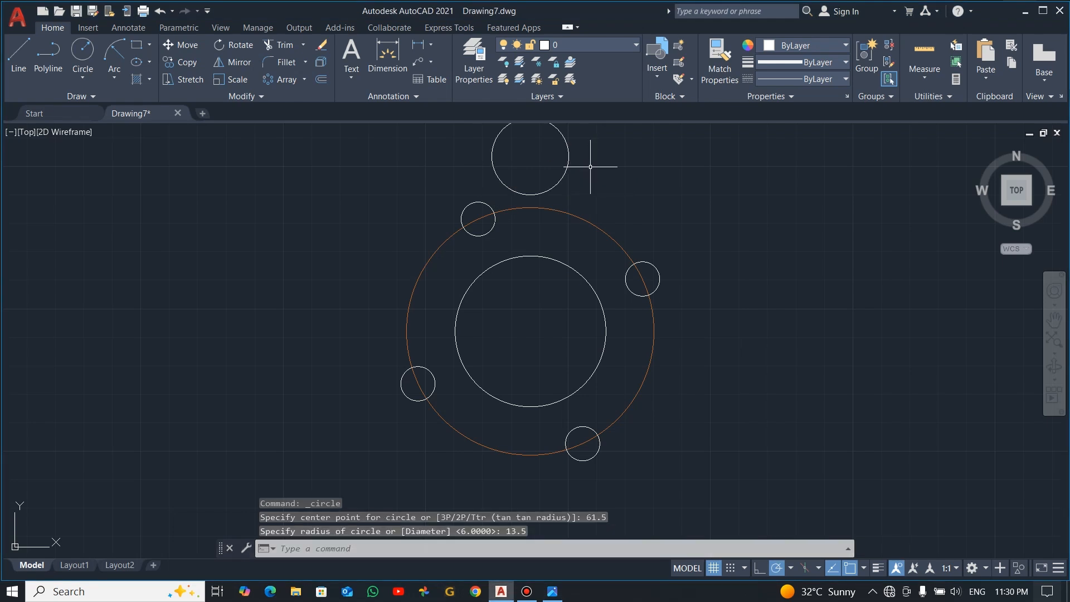
Step: Check the lower-left lobe's offsets in the reference and draw construction lines from the common centre, 45 straight down and 48 to the left
key(alt+Tab)
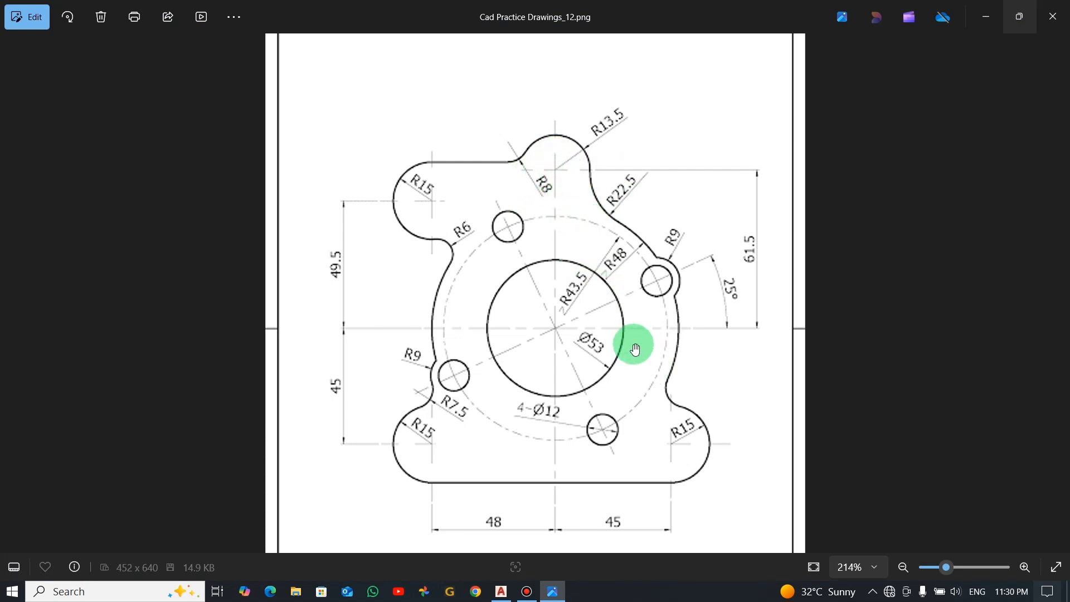
key(alt+Tab)
scroll(624, 381, down, 2)
middle_drag(634, 413, 624, 315)
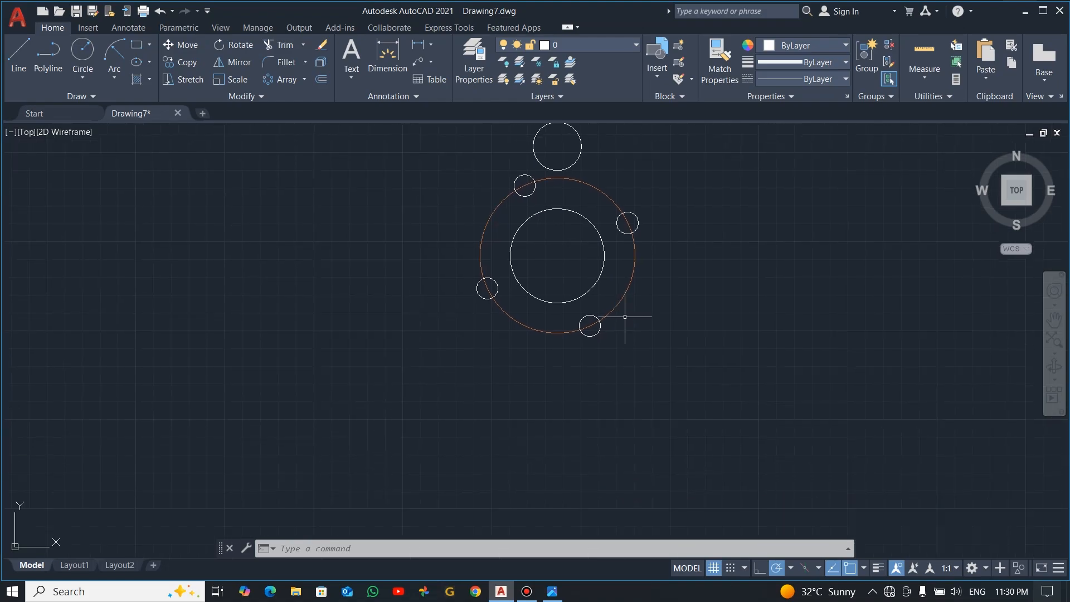
key(alt+Tab)
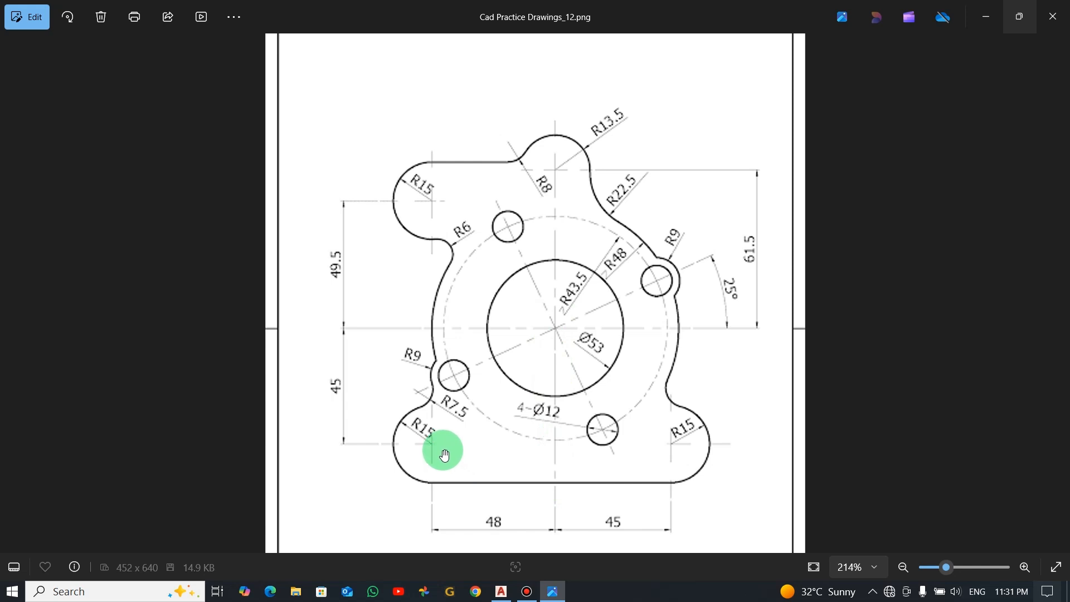
key(alt+Tab)
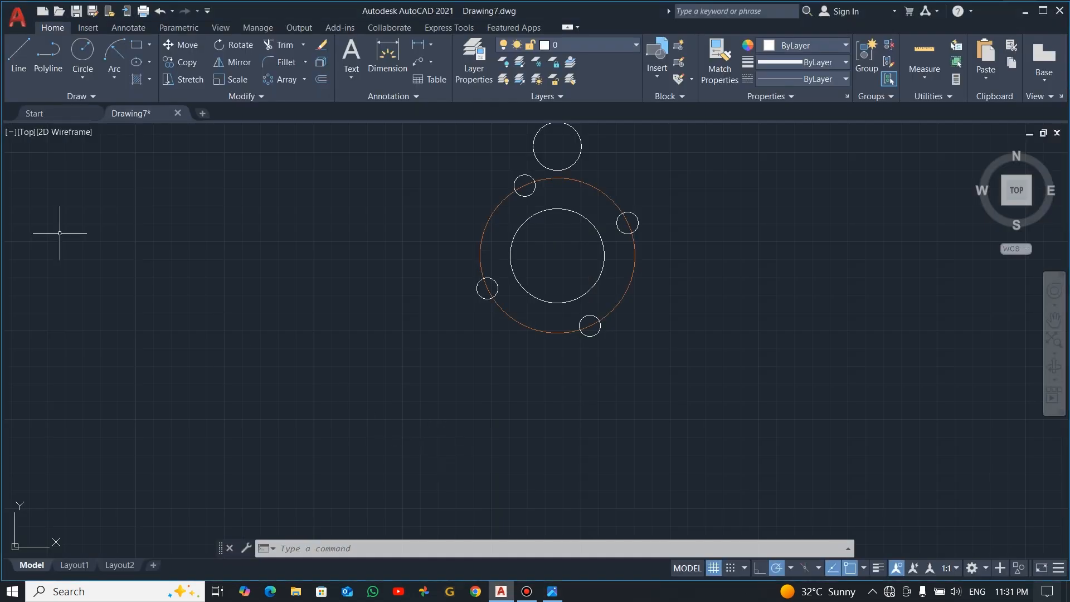
click(19, 51)
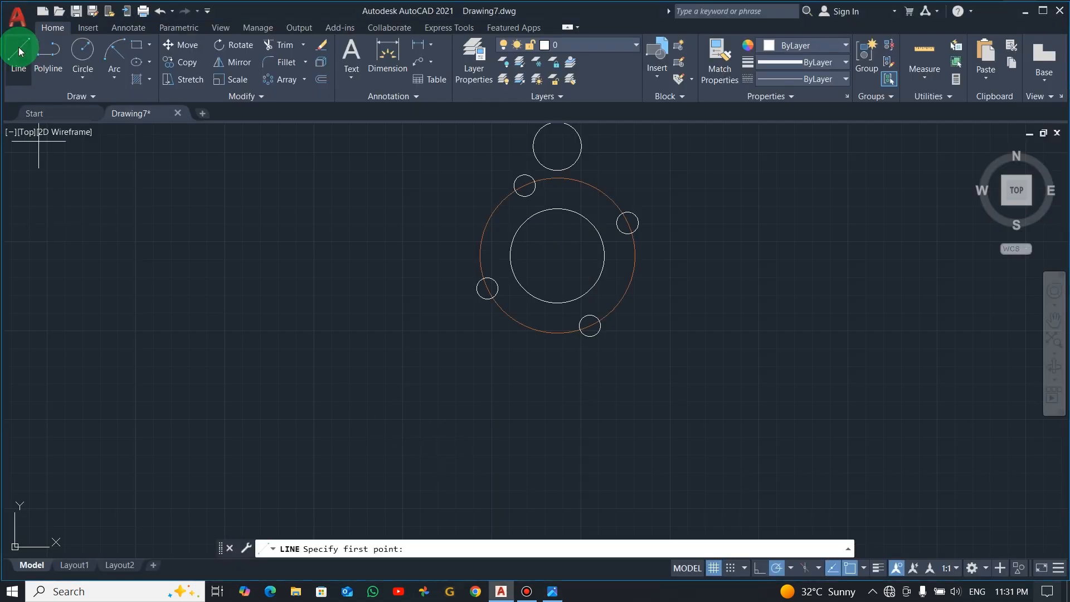
click(557, 255)
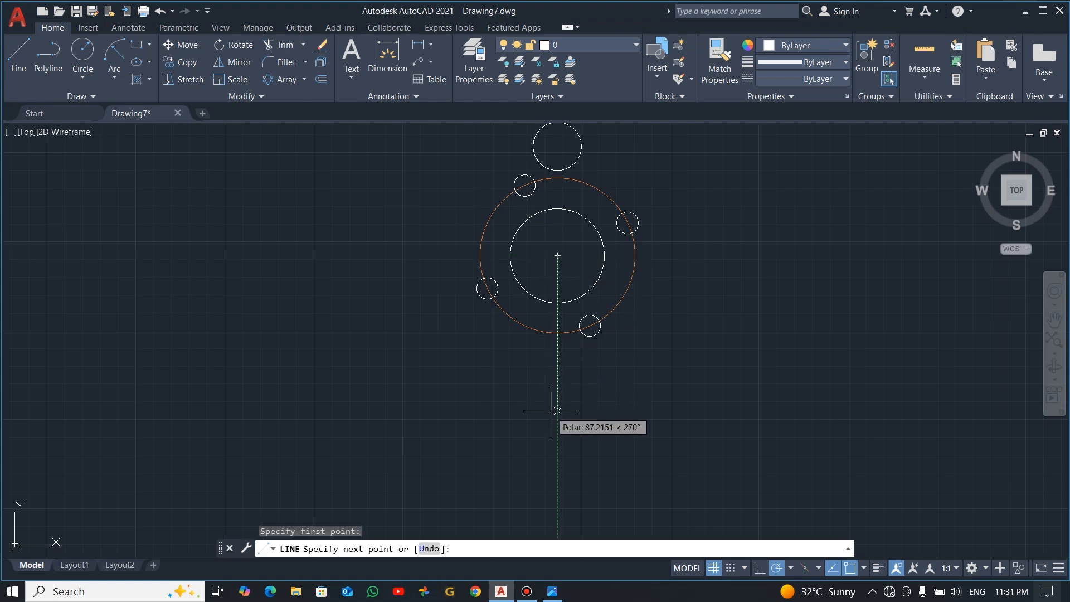
text(45)
key(Return)
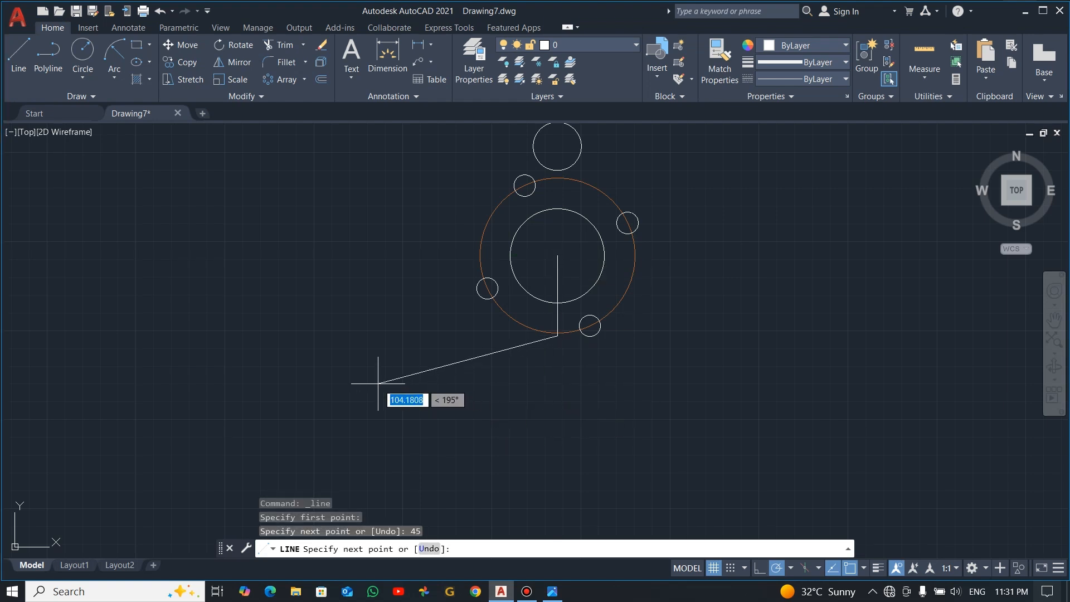
text(4)
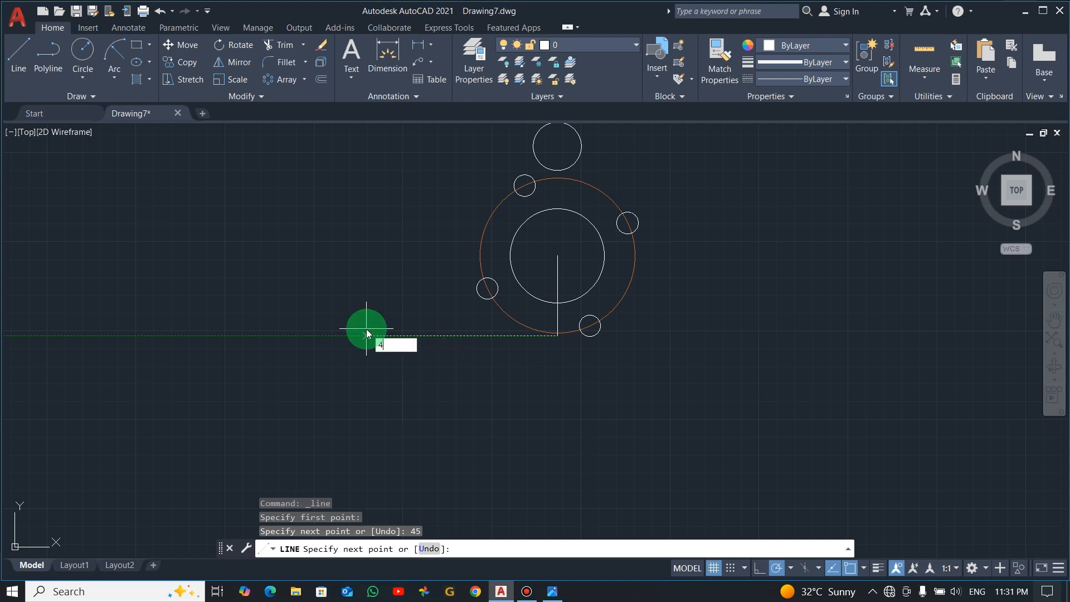
text(8)
key(Return)
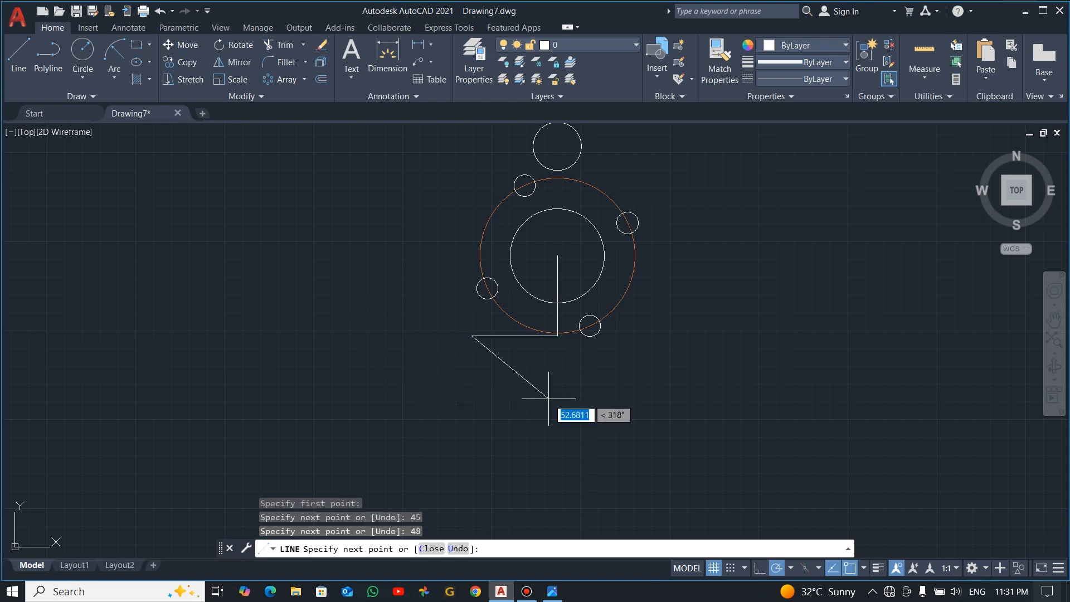
key(Escape)
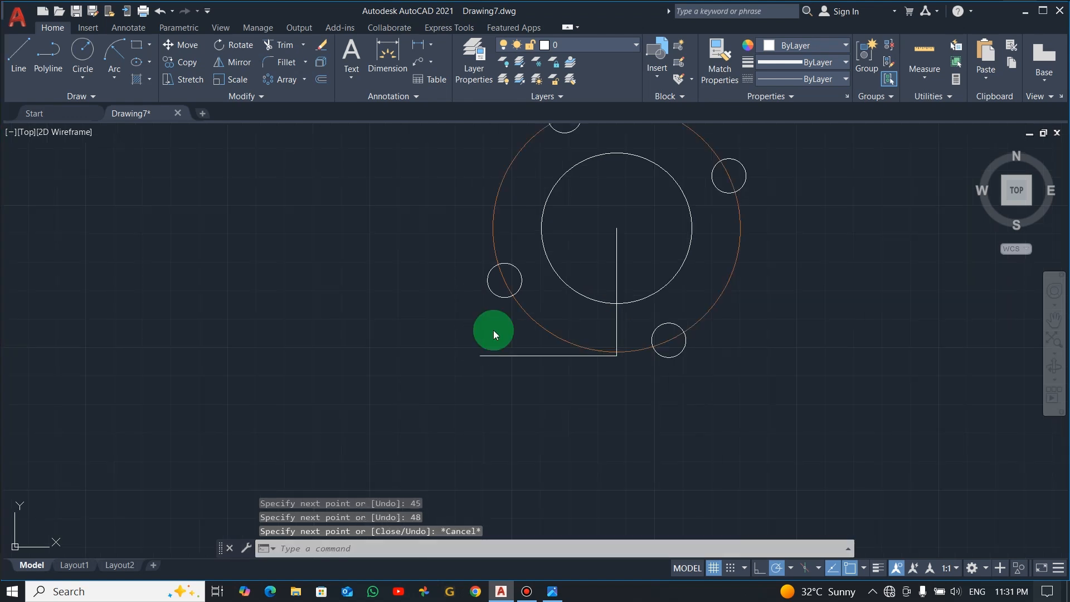
Step: Check the lower-left lobe's radius in the reference and draw a radius 15 circle centred on the free end of the 48 line
key(alt+Tab)
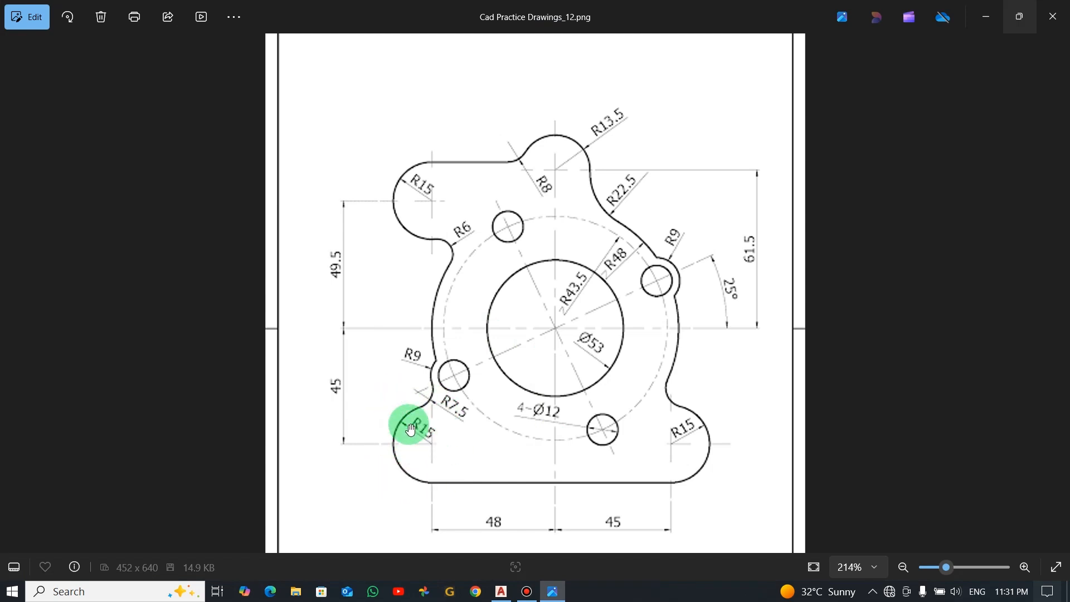
key(alt+Tab)
click(88, 63)
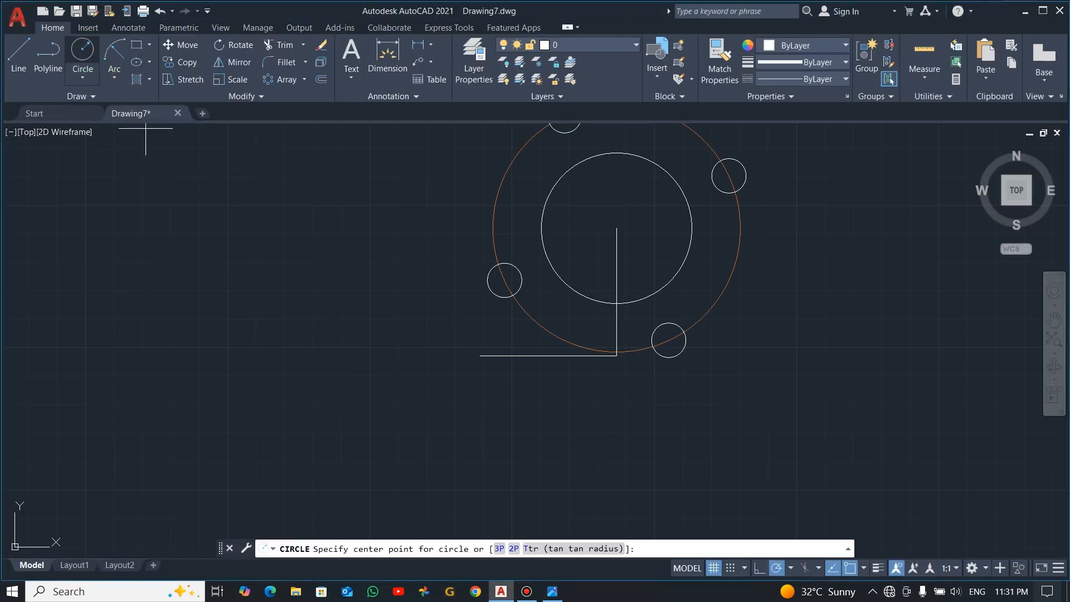
click(482, 357)
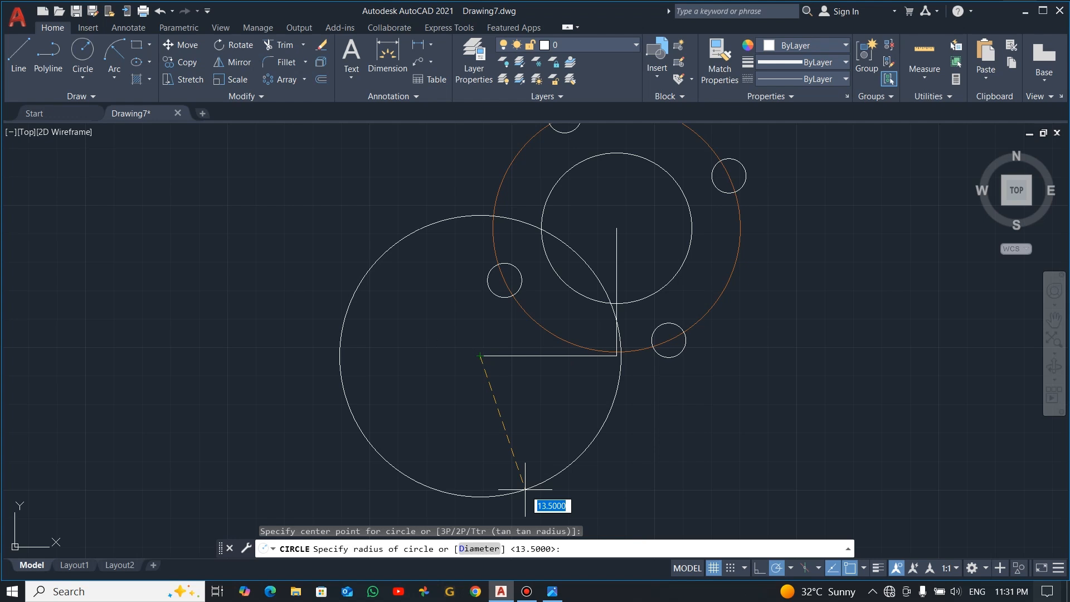
text(15)
key(Return)
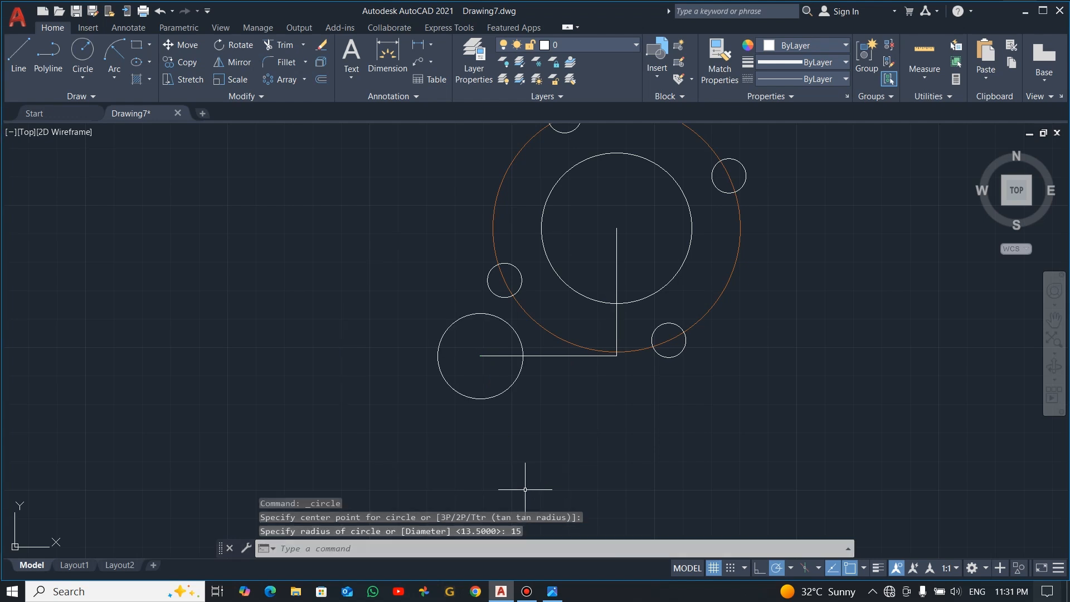
Step: Check the lower-right lobe's offset in the reference drawing and copy the lower-left radius 15 circle 93 horizontally to the right
key(alt+Tab)
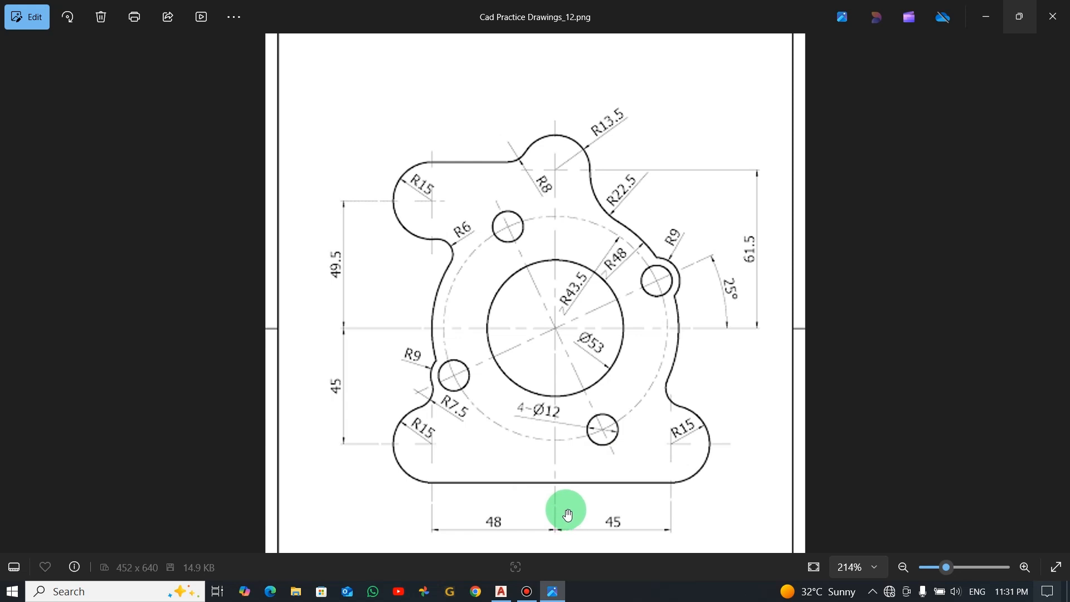
key(alt+Tab)
click(516, 432)
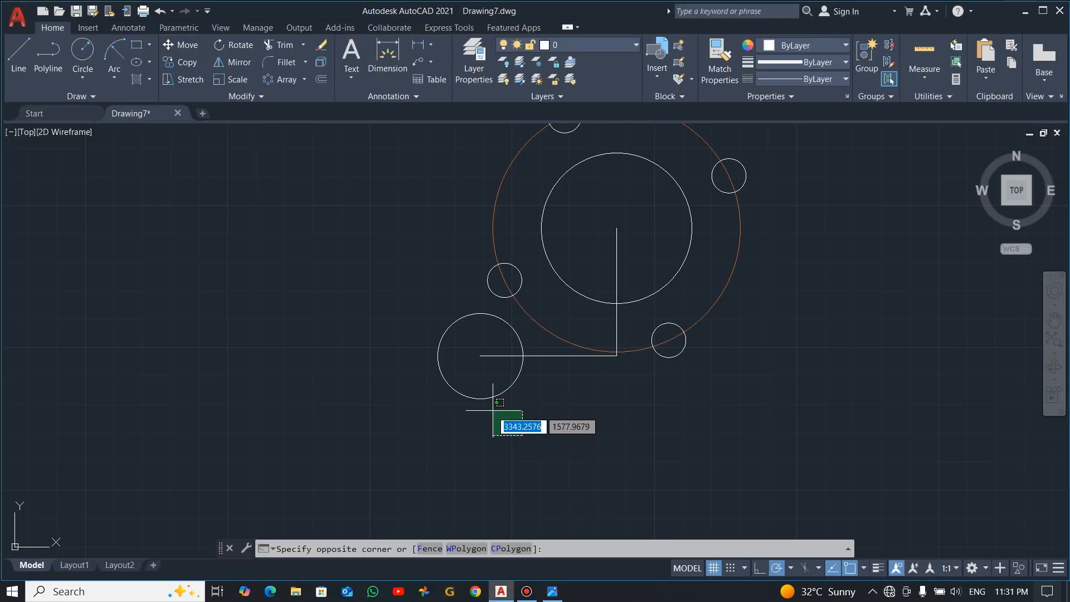
click(472, 391)
text(co)
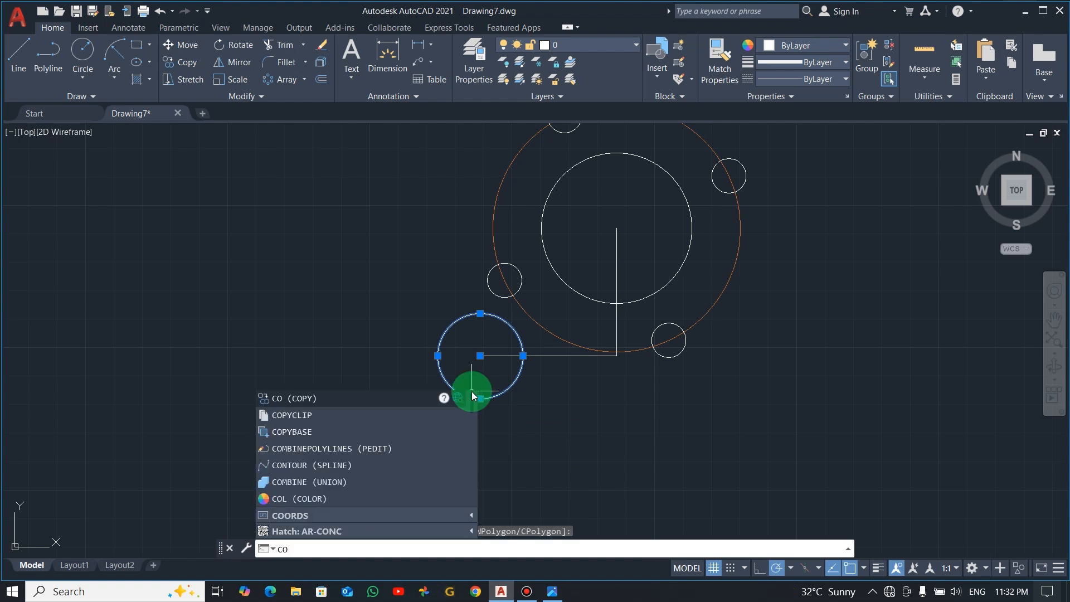
key(Return)
click(513, 455)
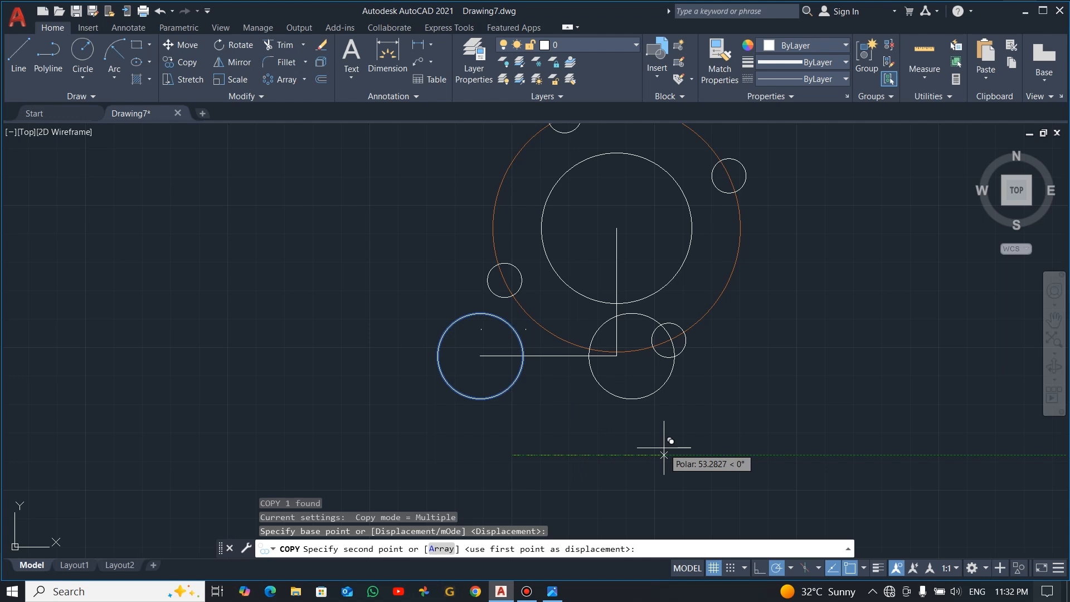
text(93)
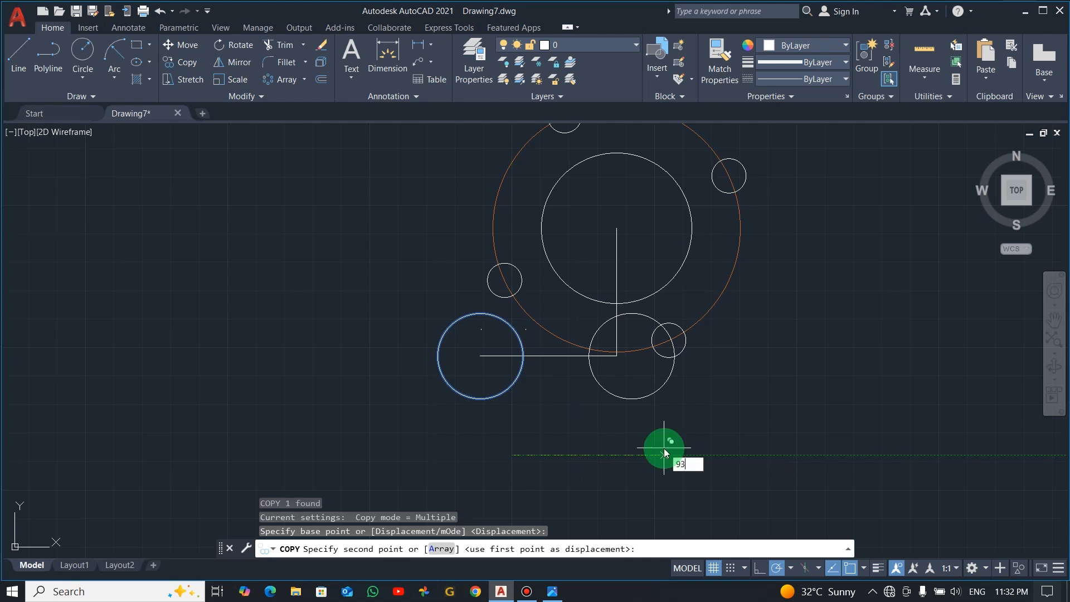
key(Return)
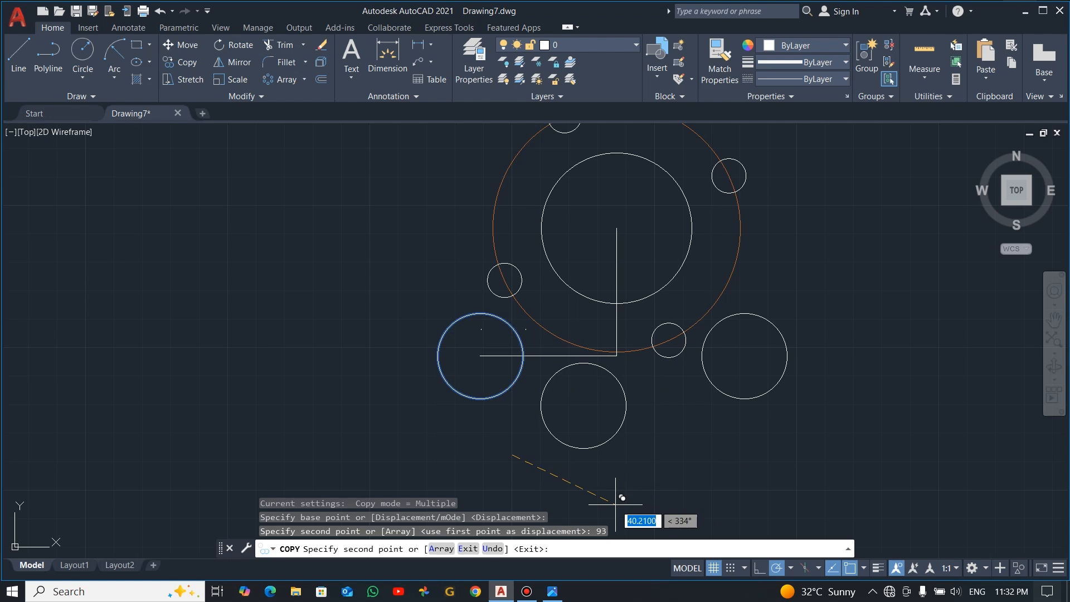
key(Escape)
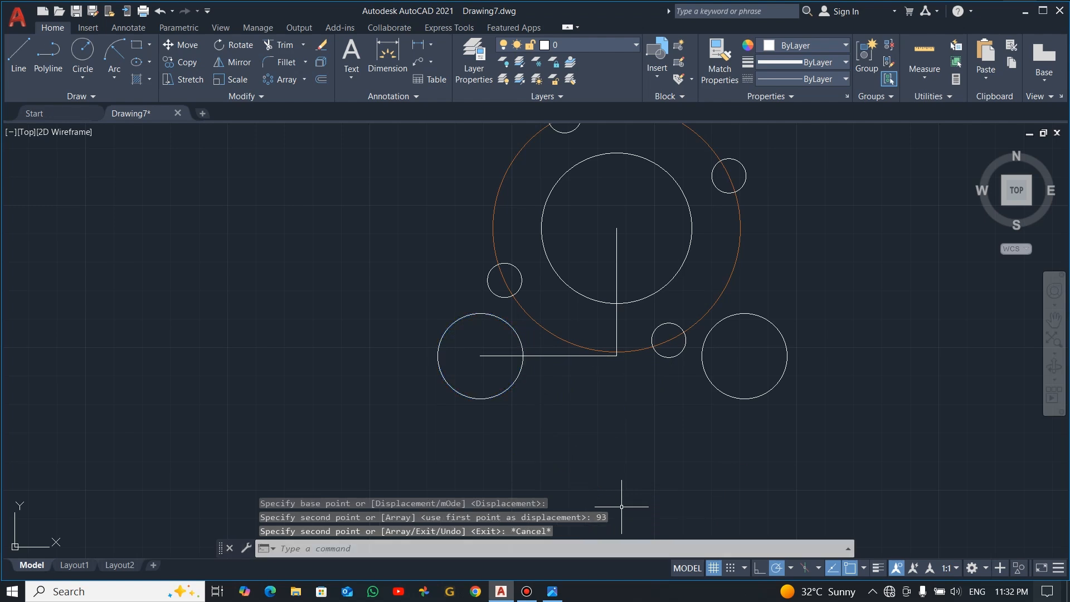
Step: Check the bottom edge in the reference and draw a horizontal line joining the lowest points of the two radius 15 circles
key(alt+Tab)
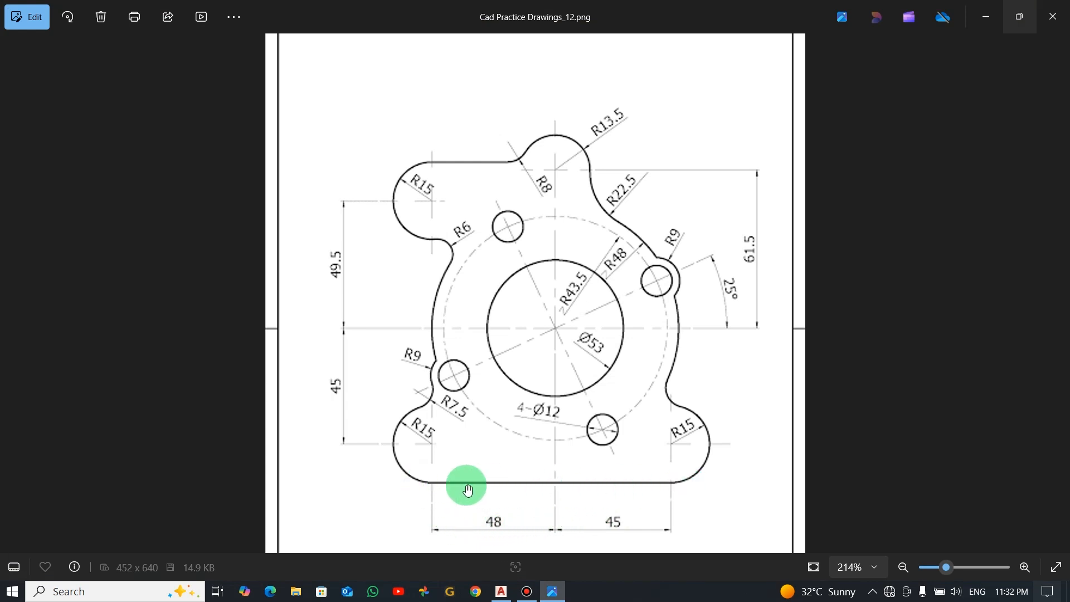
key(alt+Tab)
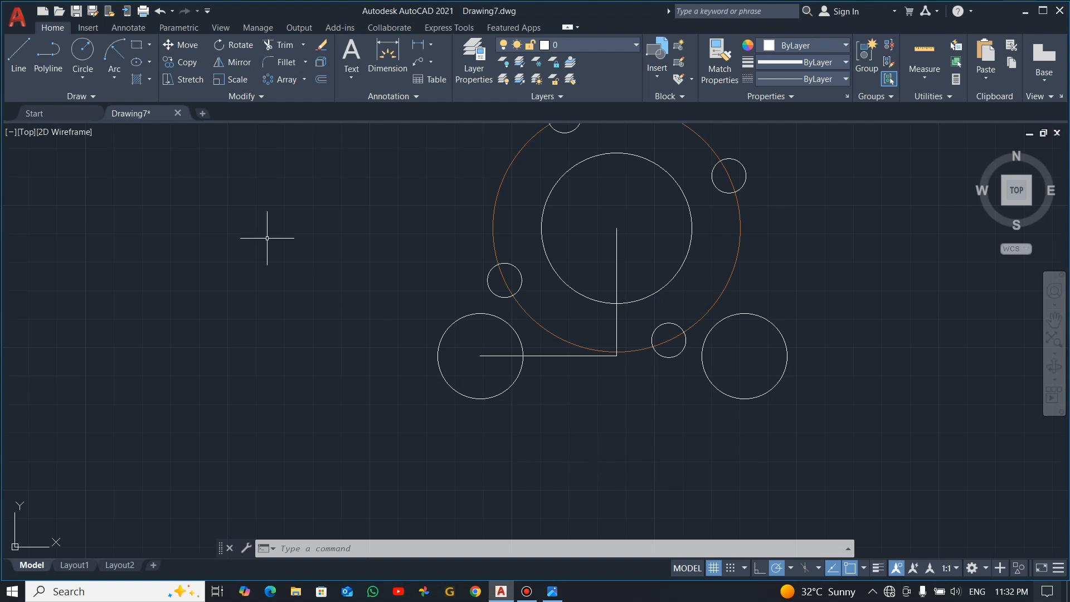
click(15, 50)
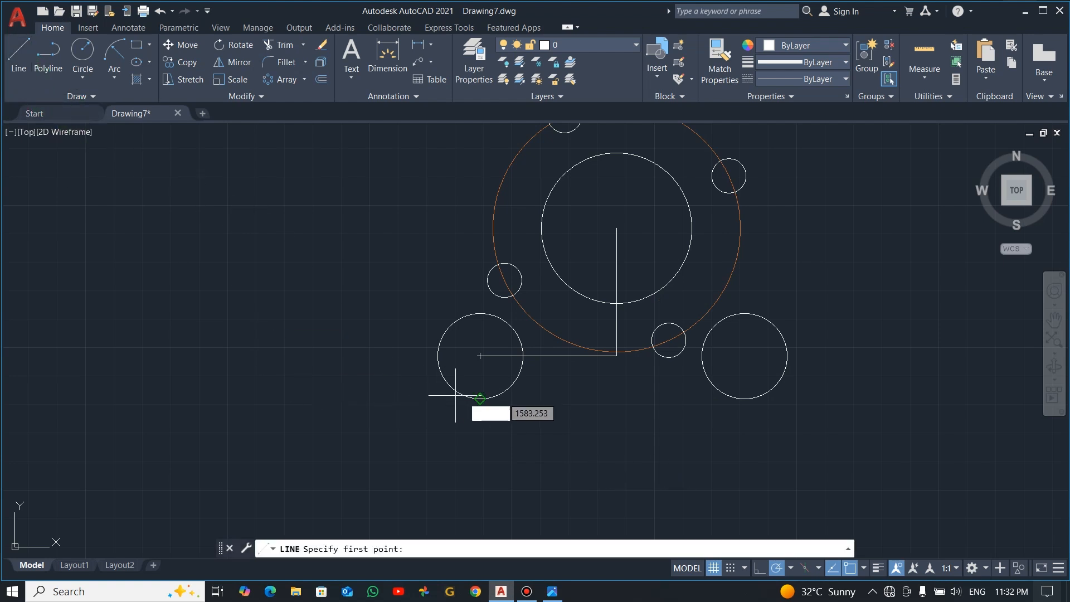
click(480, 397)
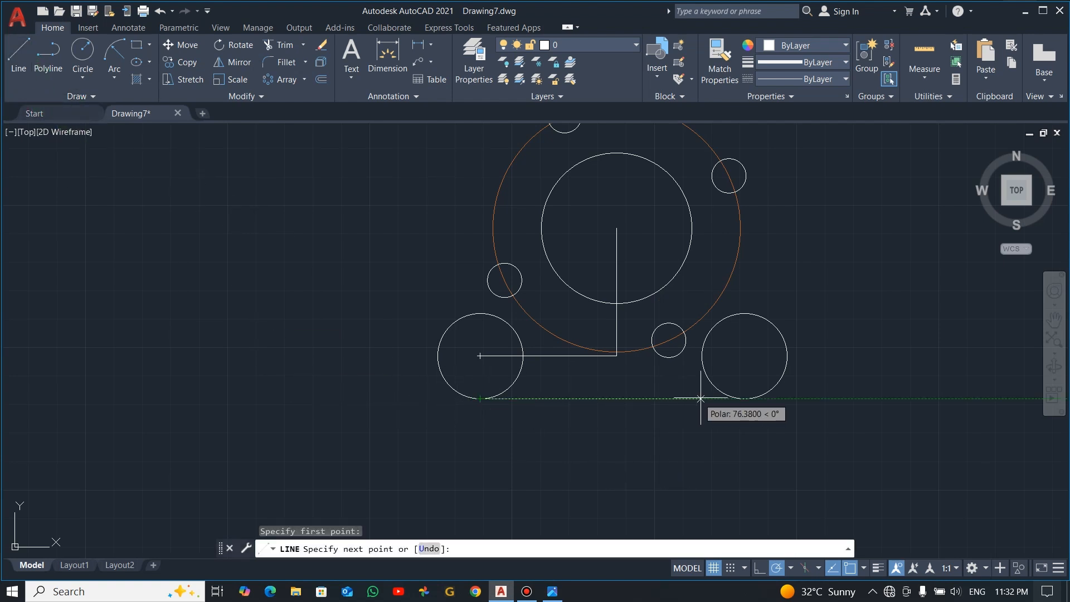
click(745, 398)
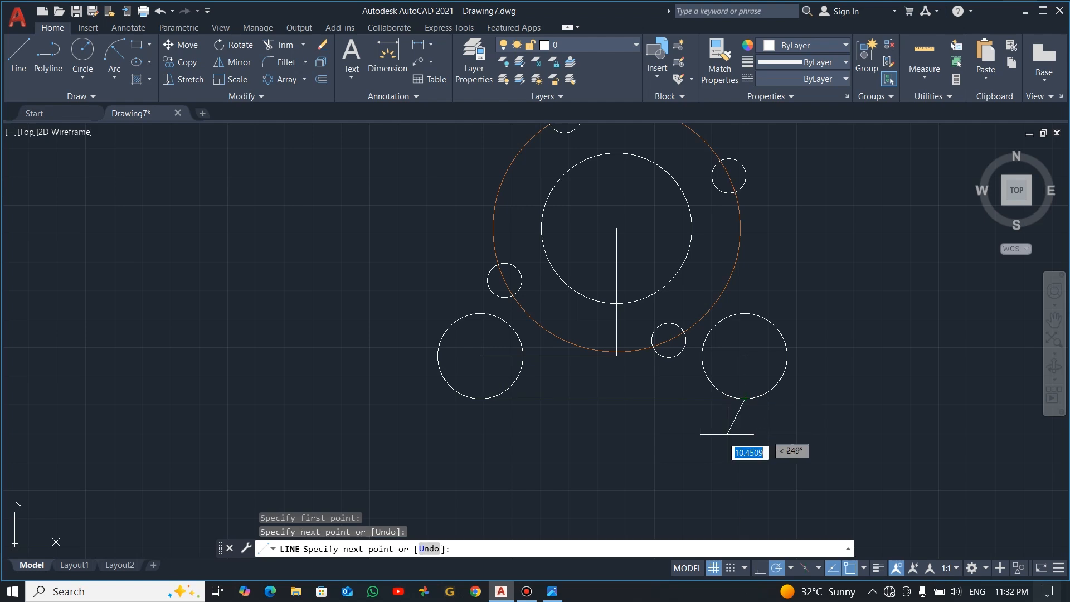
key(Escape)
Step: Check the upper-right arc in the reference and try a radius 22.5 circle centred on the common centre
key(alt+Tab)
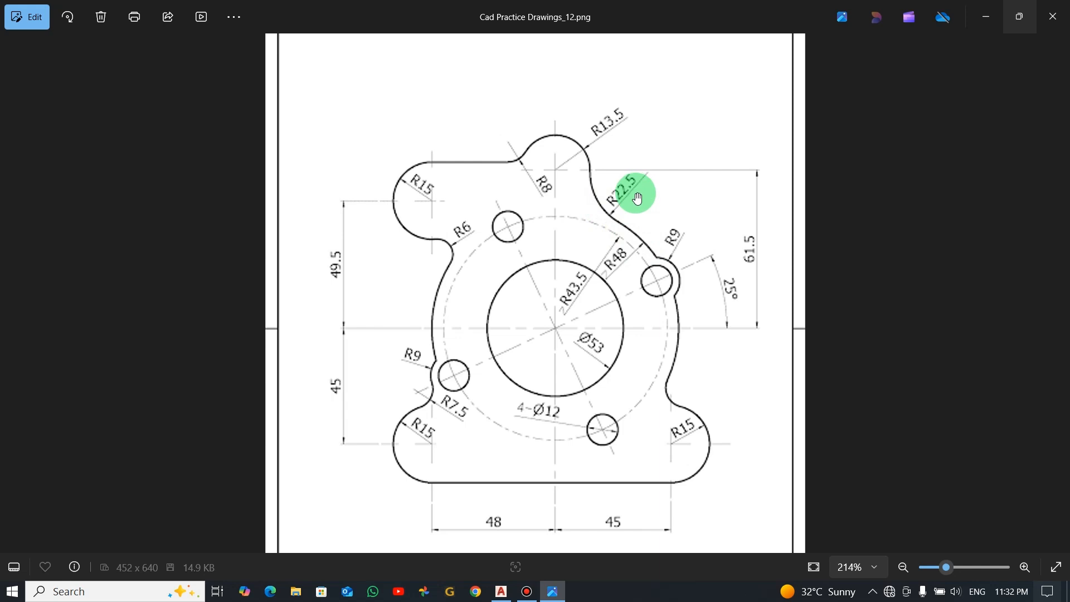
key(alt+Tab)
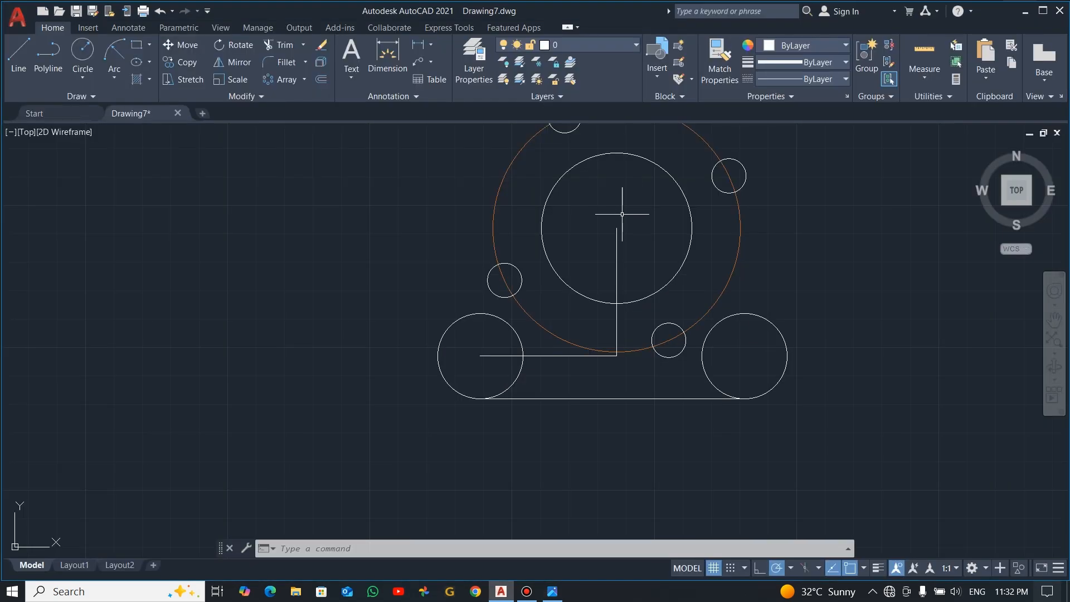
scroll(689, 242, down, 3)
middle_drag(665, 243, 607, 300)
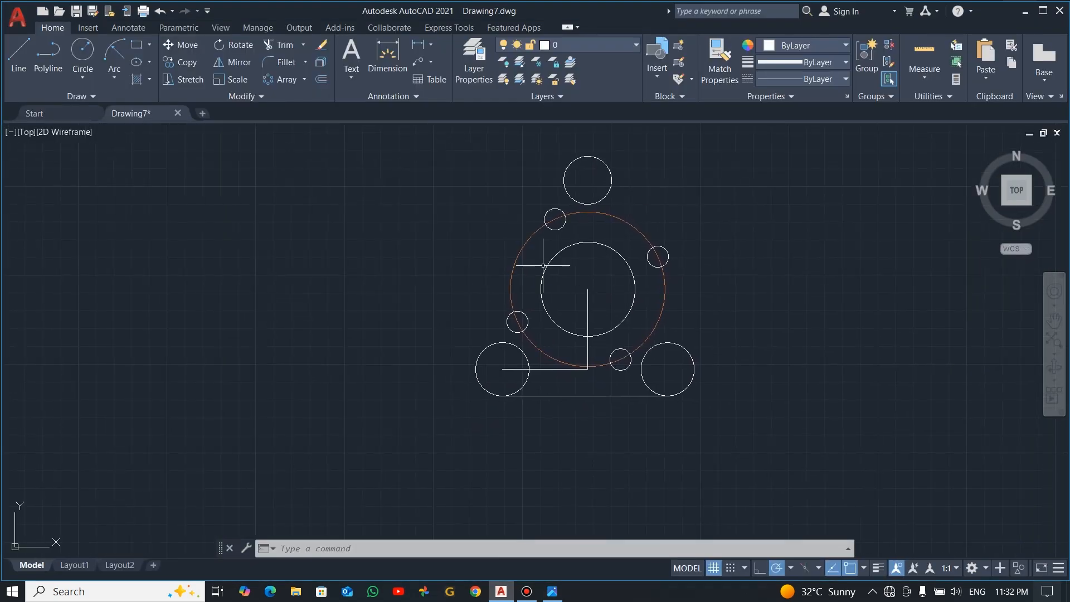
click(77, 54)
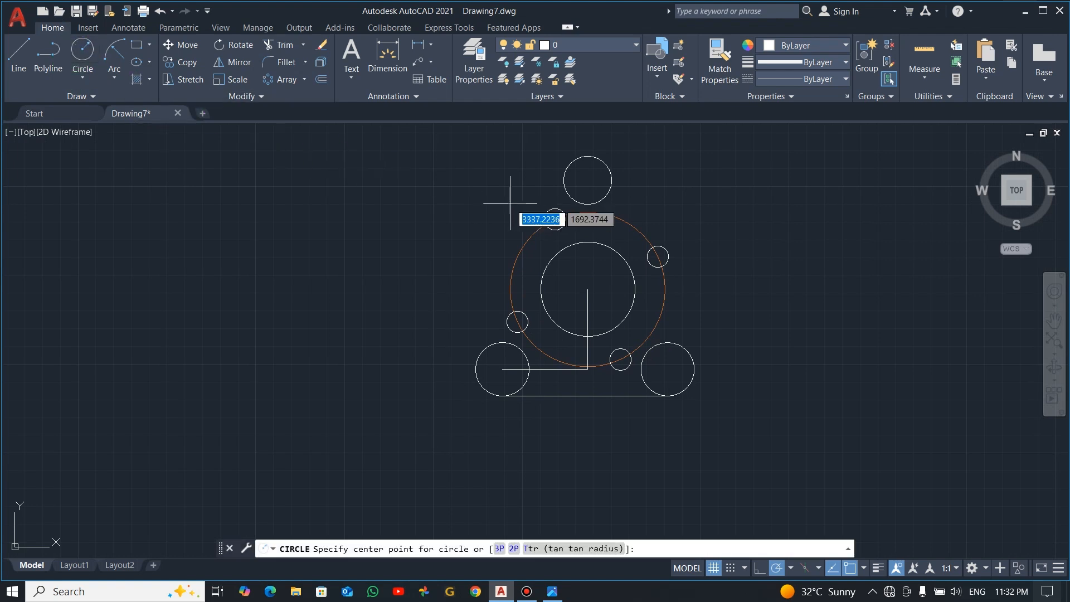
click(587, 290)
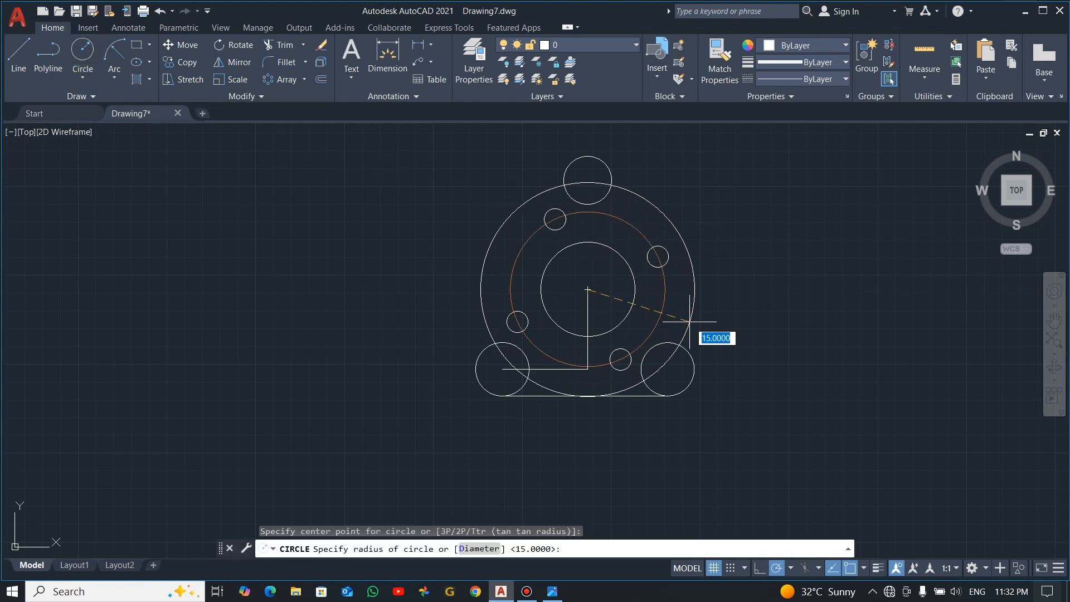
text(22.5)
key(Return)
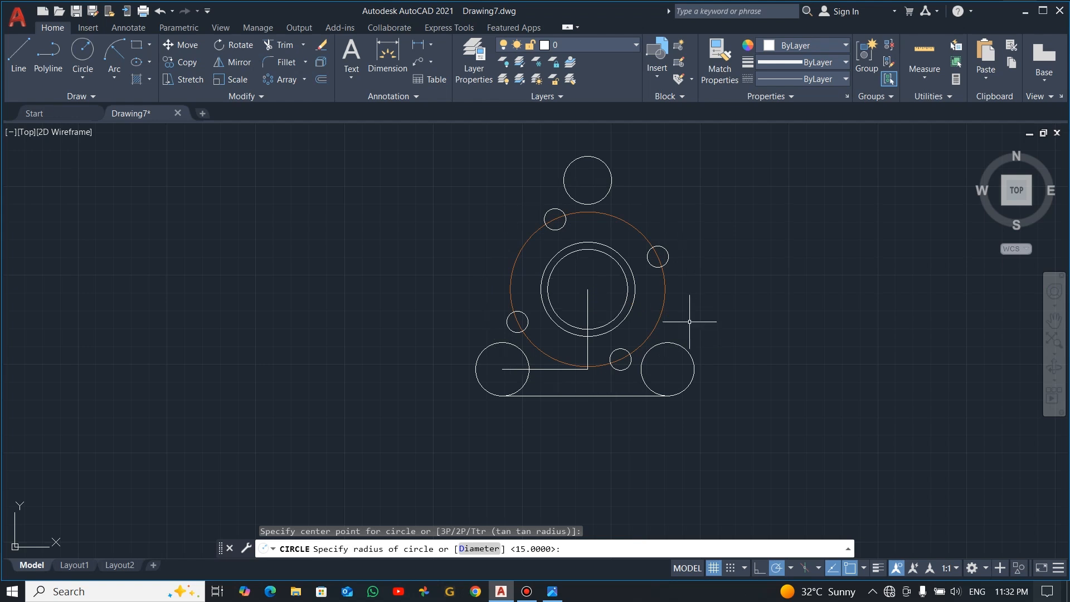
scroll(669, 339, down, 2)
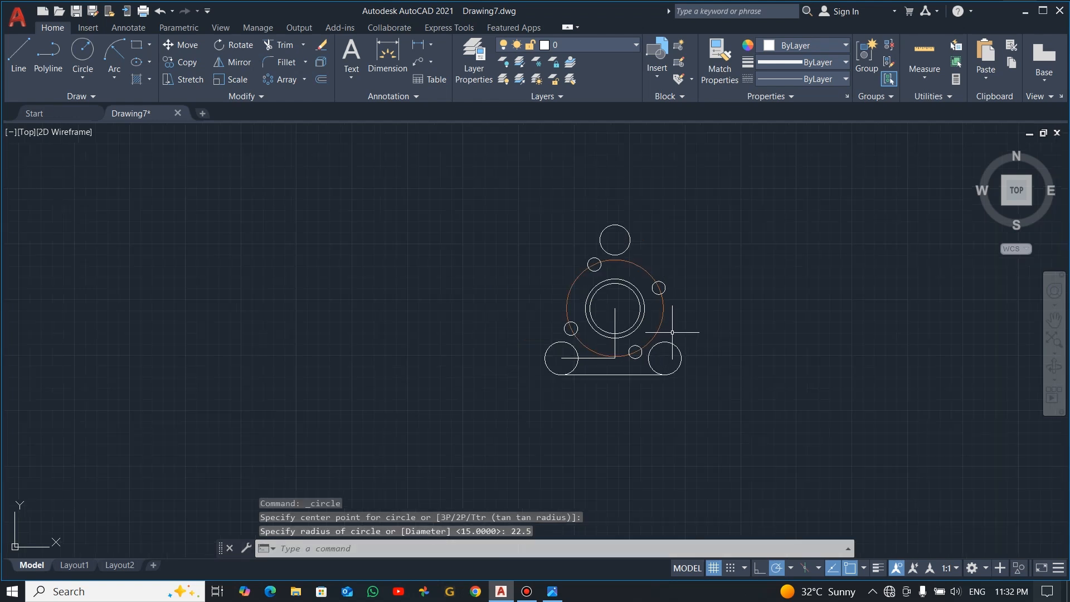
key(Escape)
scroll(635, 282, up, 2)
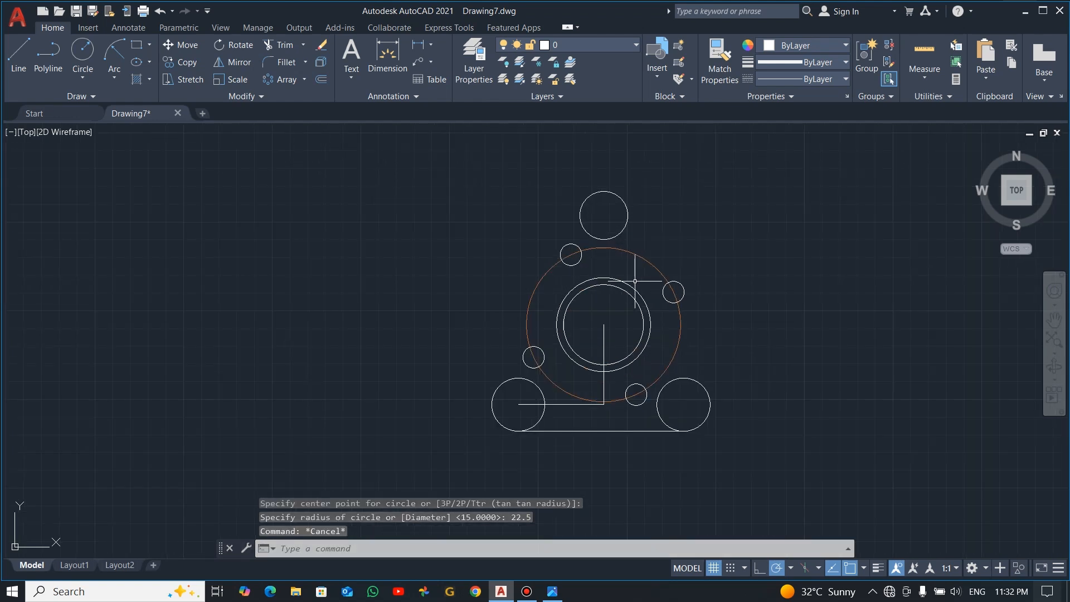
Step: Compare with the reference drawing and undo the radius 22.5 circle at the common centre
key(alt+Tab)
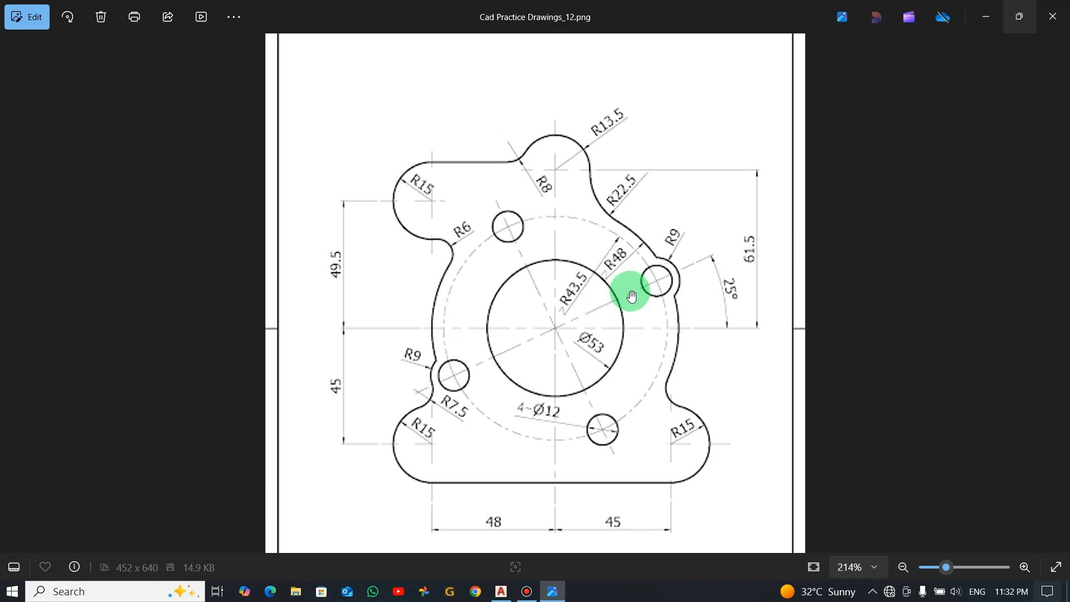
key(alt+Tab)
key(ctrl+z)
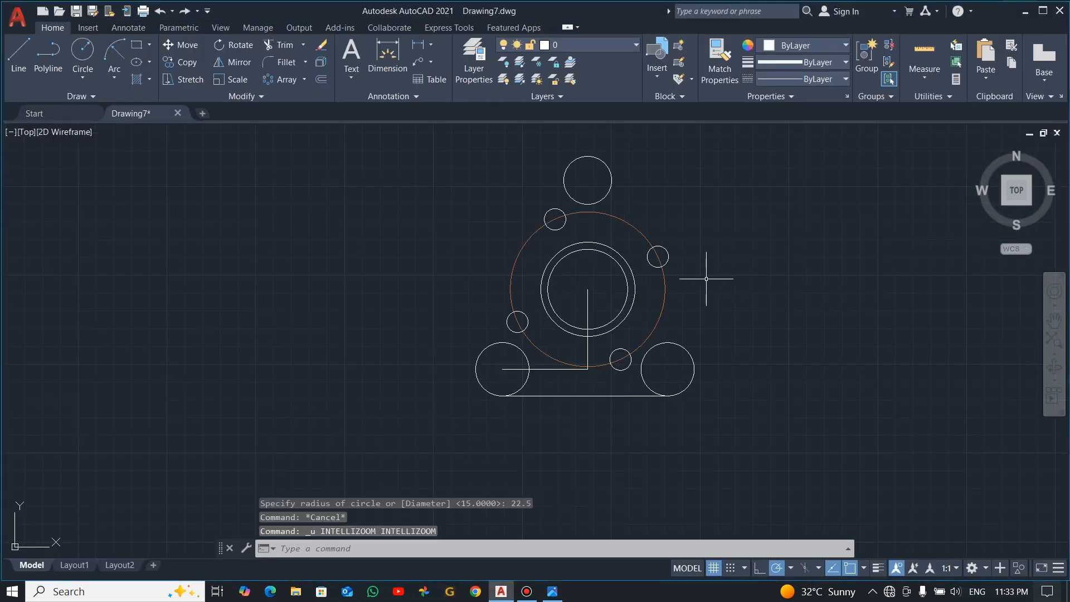
key(ctrl+z)
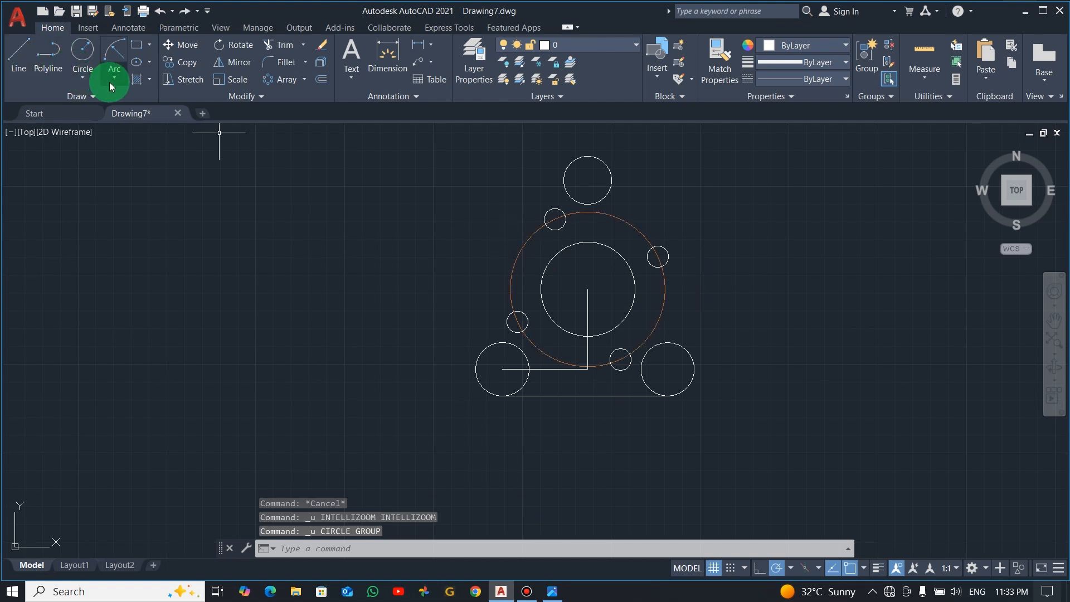
Step: Check the outer body arc's radius in the reference and draw a radius 48 circle centred on the common centre
key(alt+Tab)
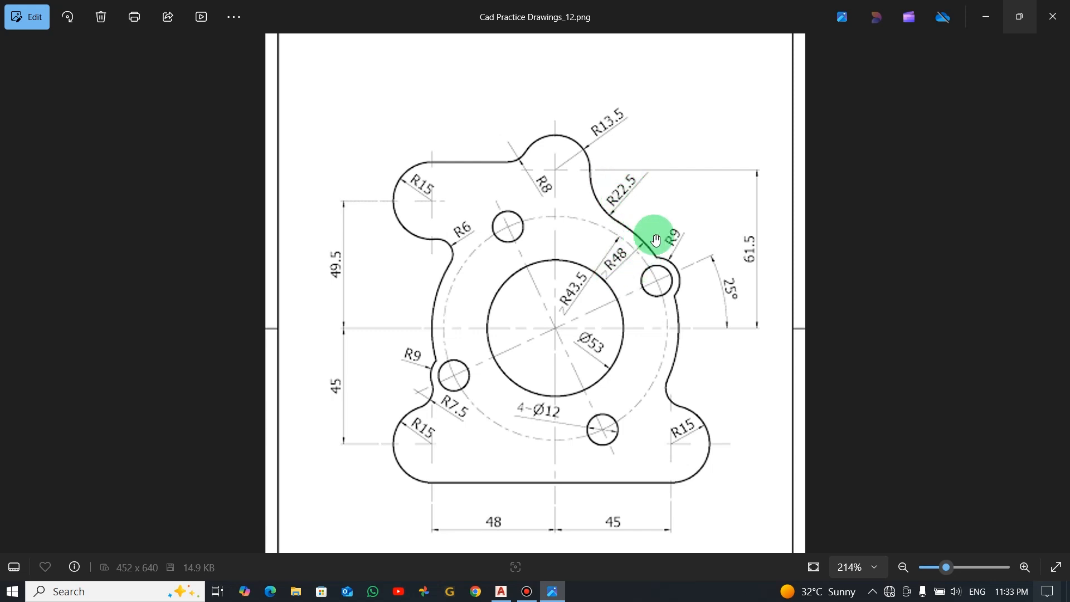
key(alt+Tab)
click(82, 53)
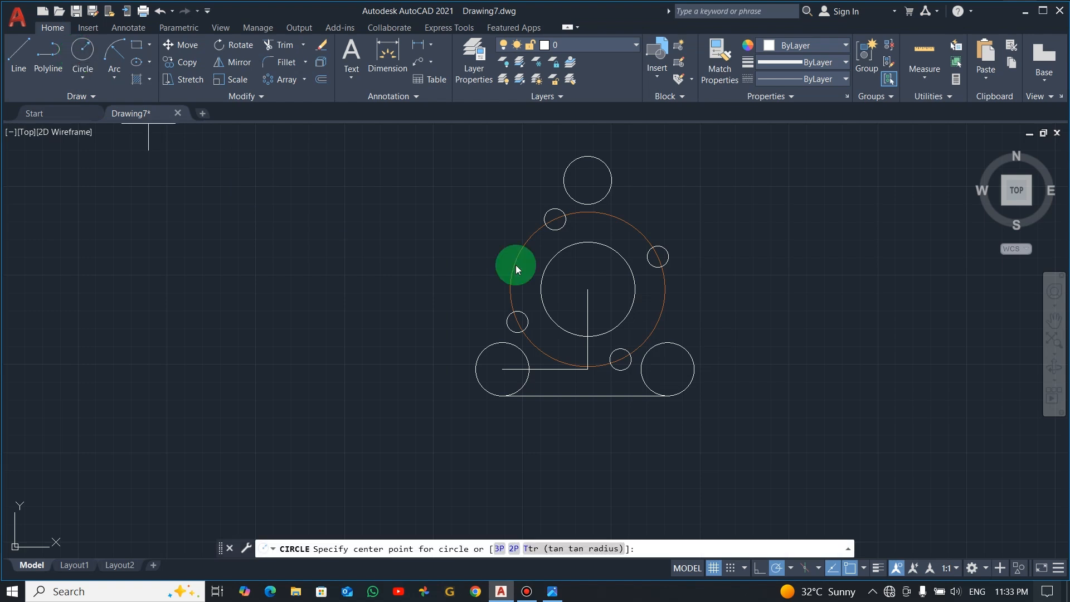
click(588, 289)
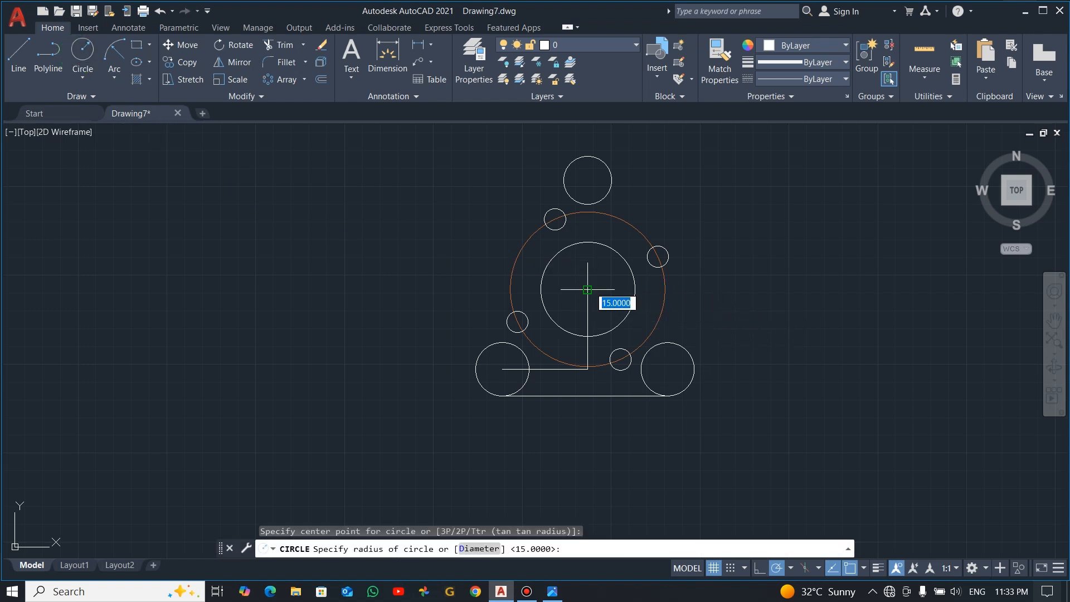
click(718, 342)
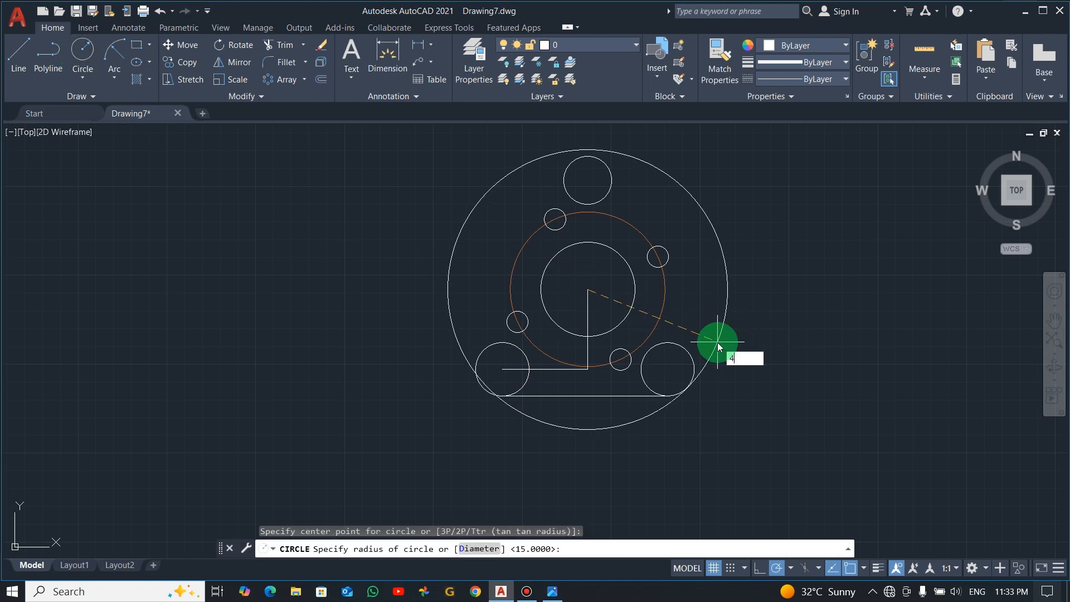
key(Return)
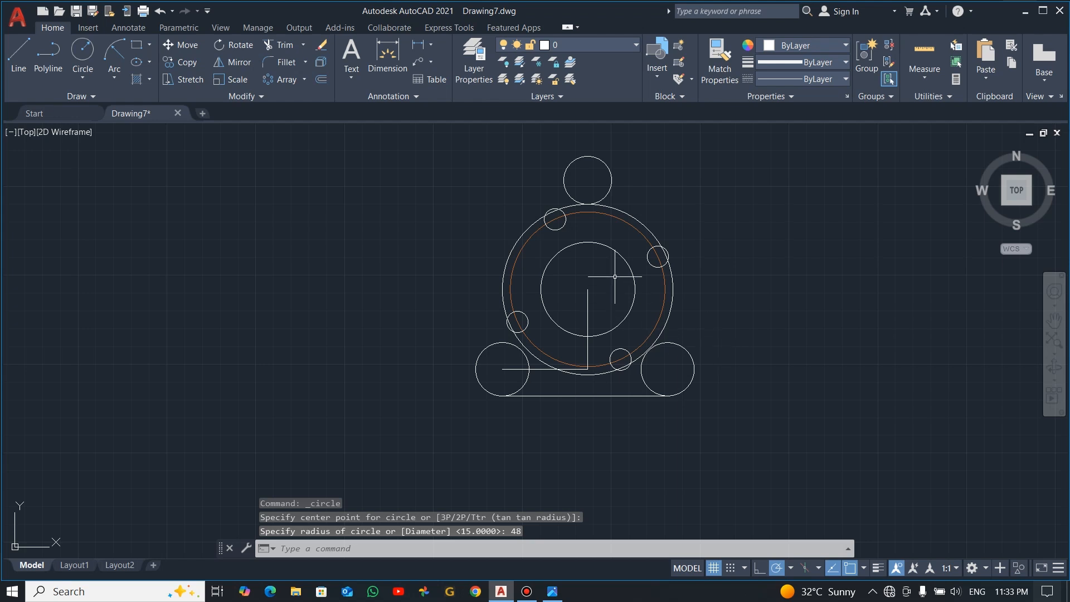
Step: Check the upper-right blend in the reference and draw a radius 22.5 circle tangent to the top lobe circle and the radius 48 body circle
scroll(632, 241, up, 4)
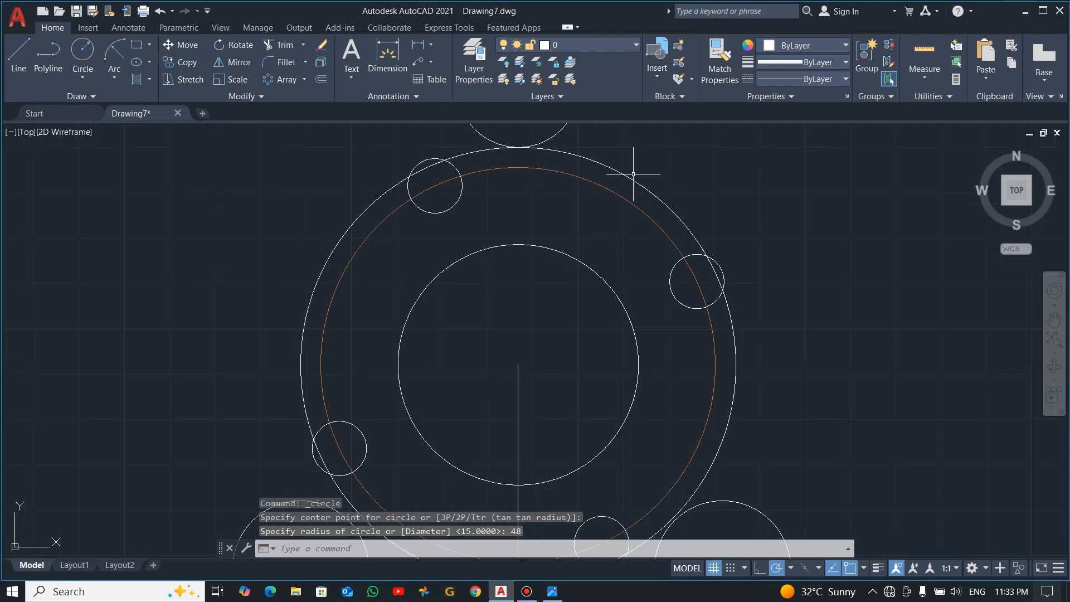
key(alt+Tab)
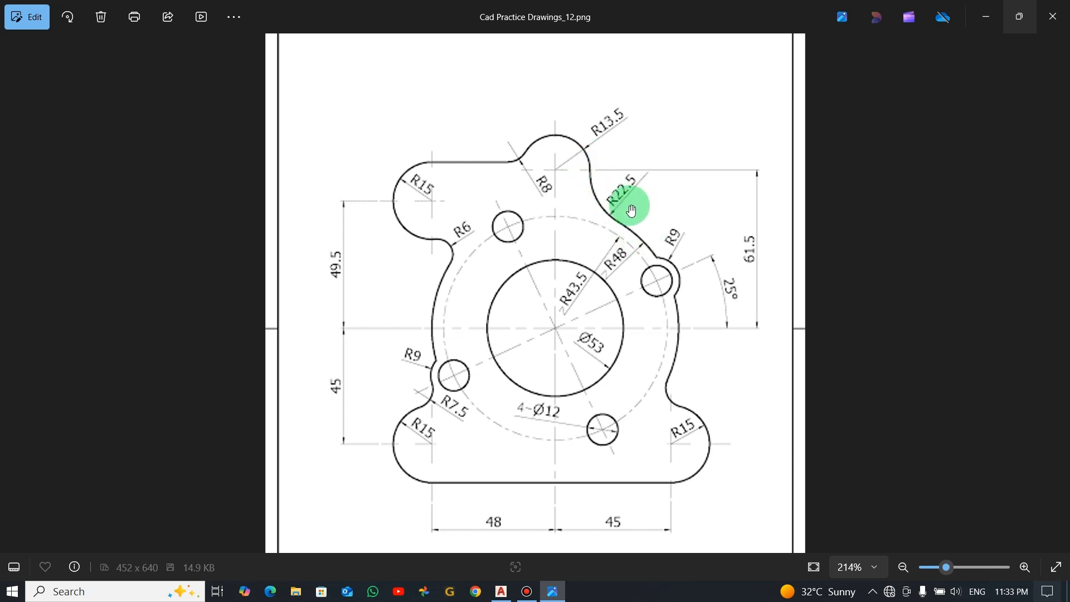
key(alt+Tab)
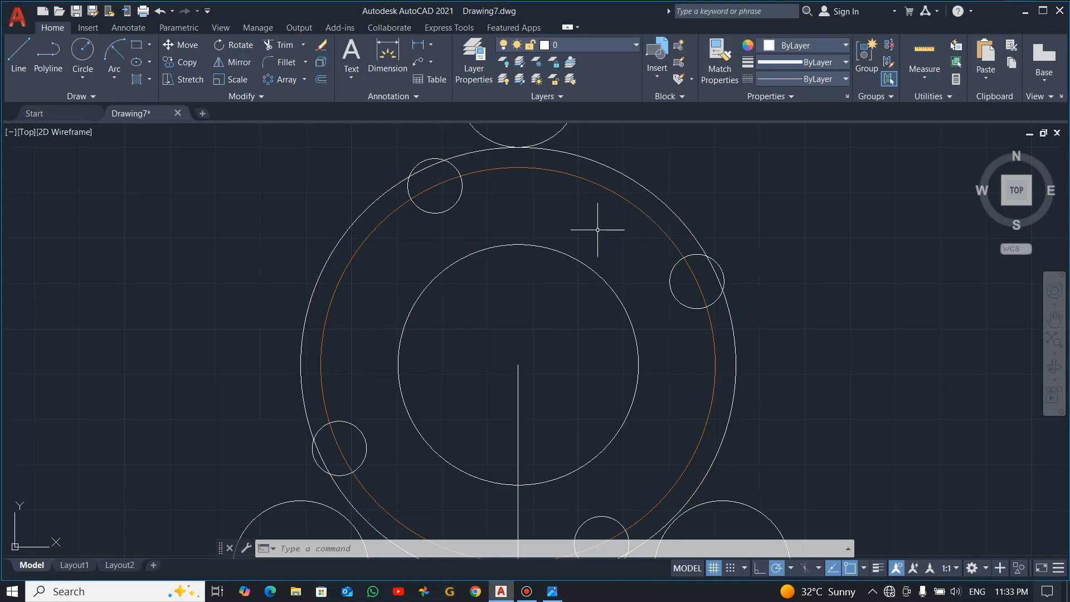
scroll(623, 216, down, 3)
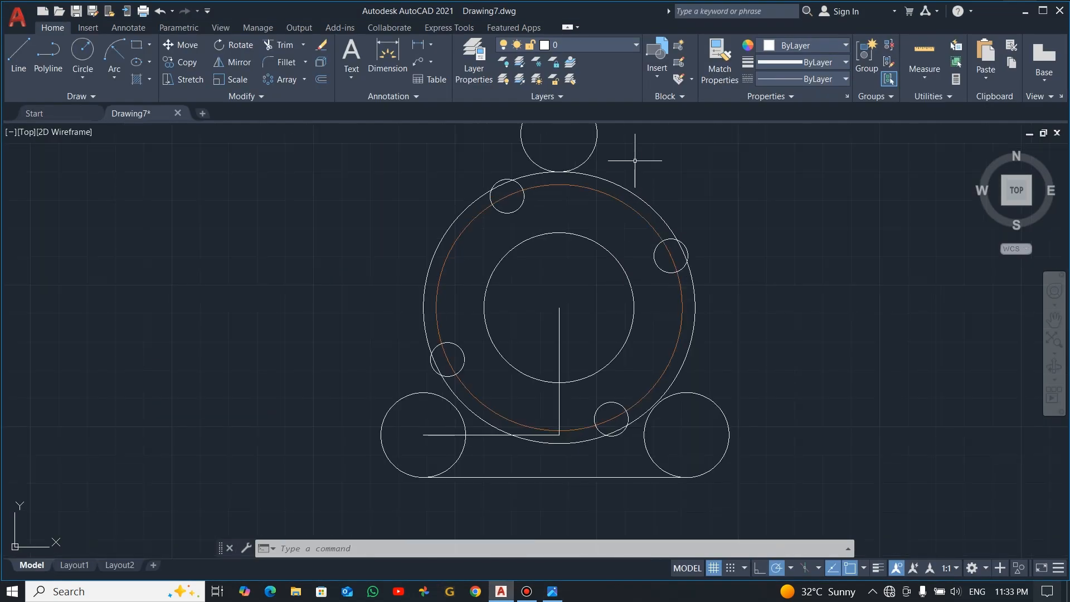
middle_drag(627, 223, 620, 234)
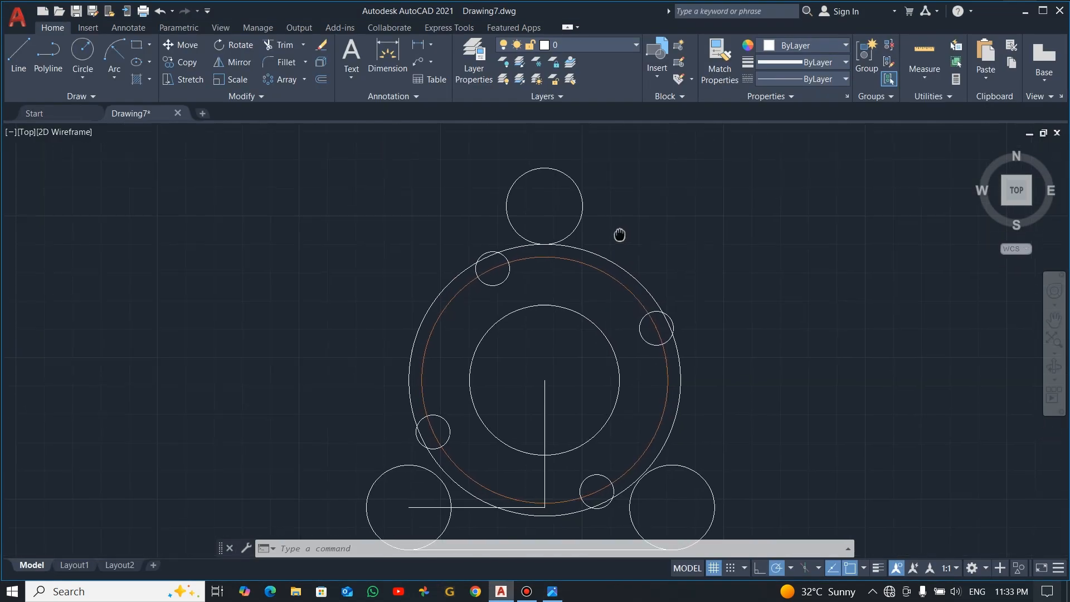
click(86, 80)
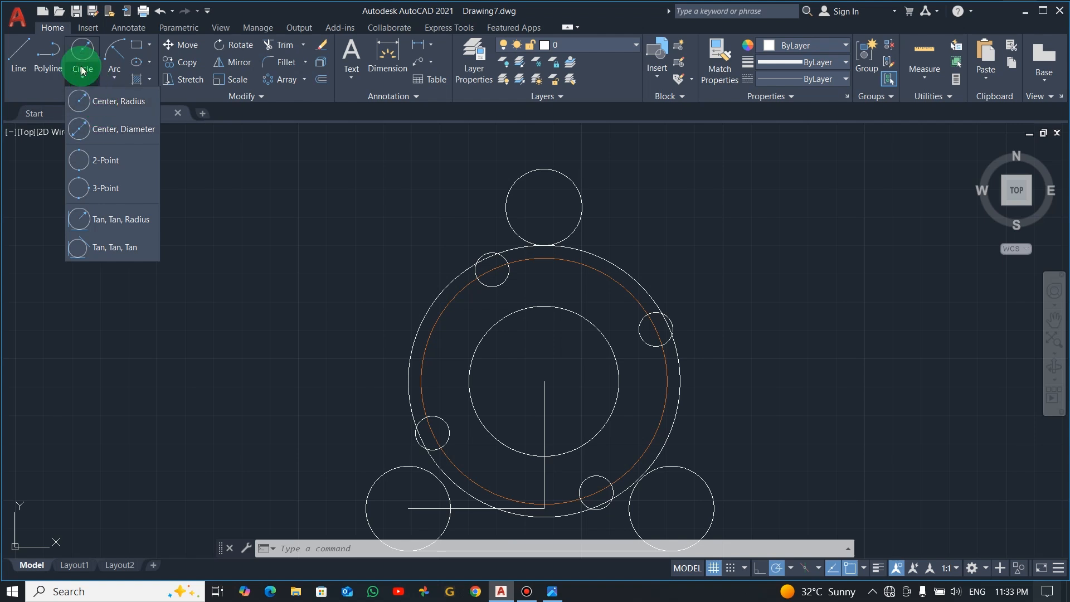
click(115, 223)
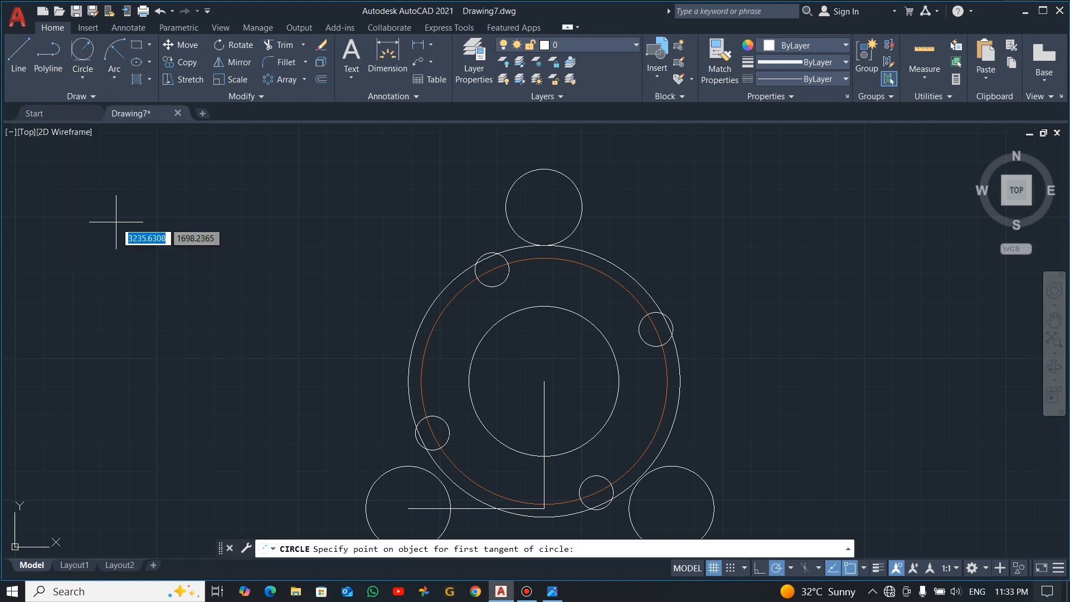
click(583, 215)
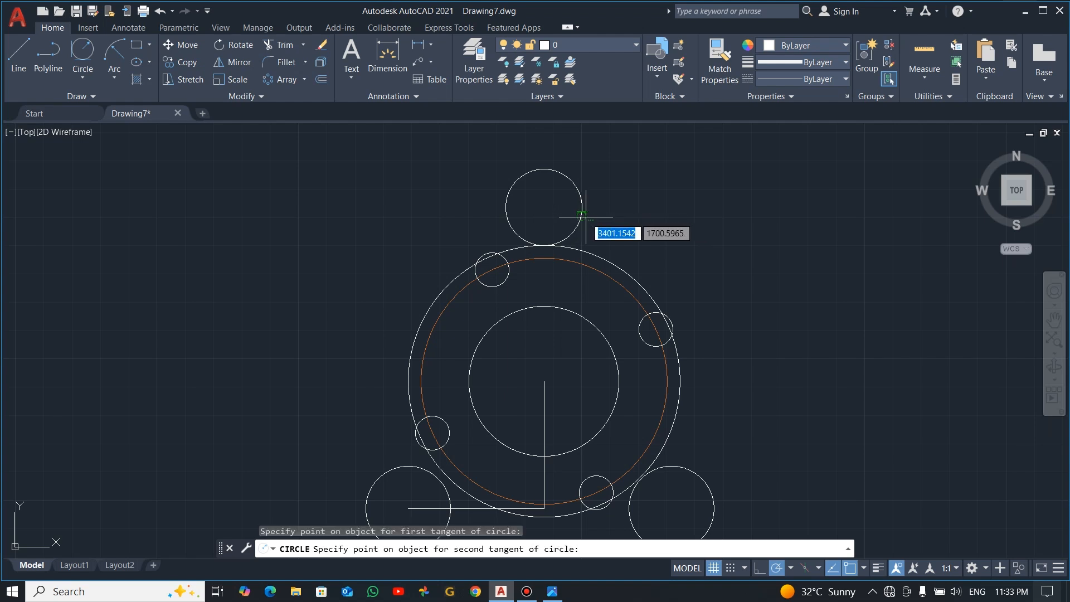
click(601, 254)
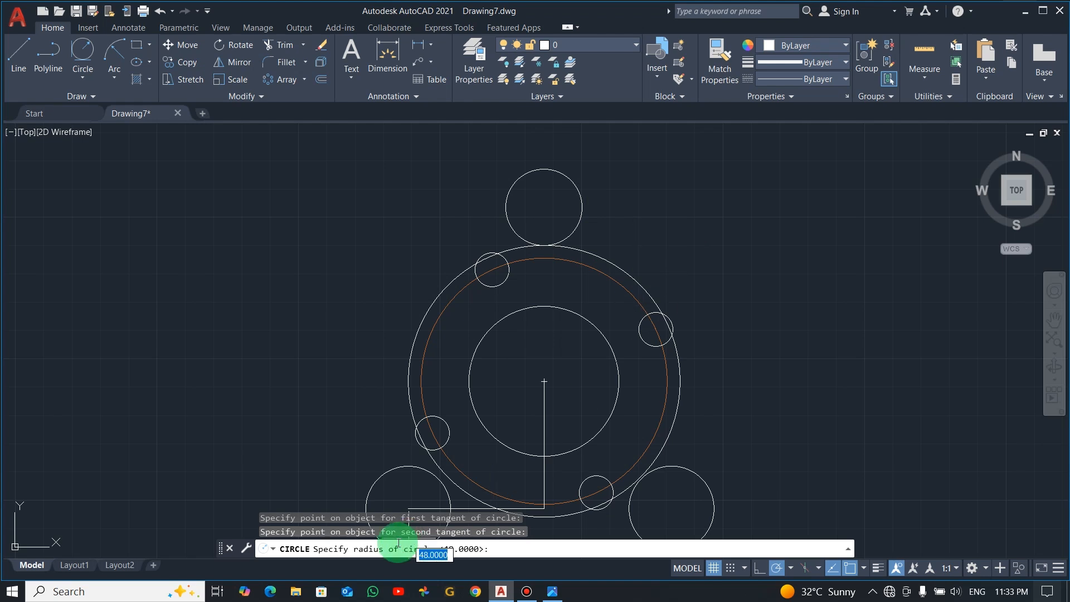
text(22.5)
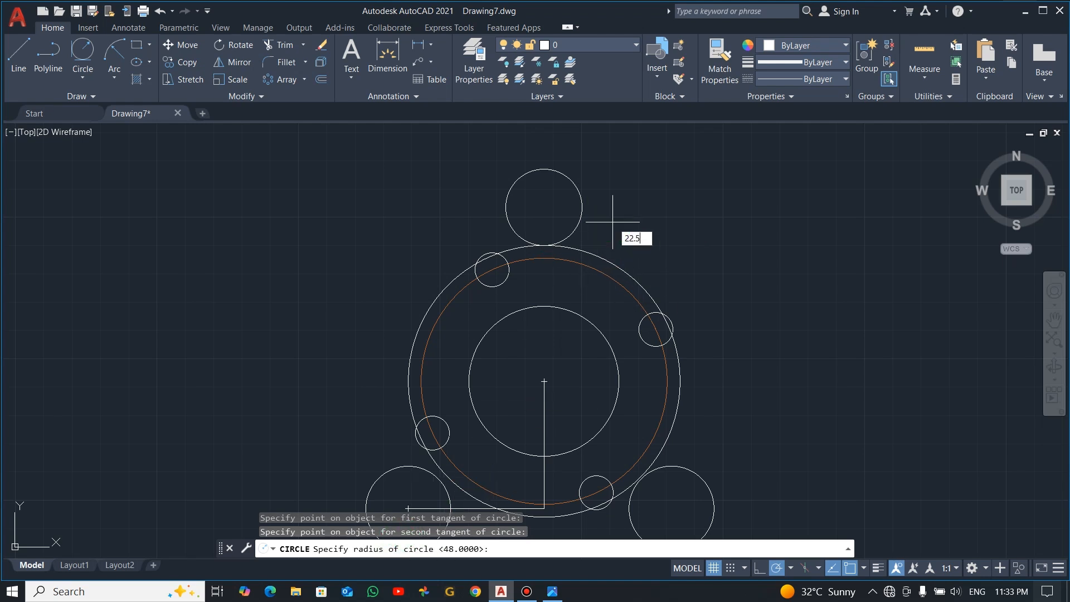
key(Return)
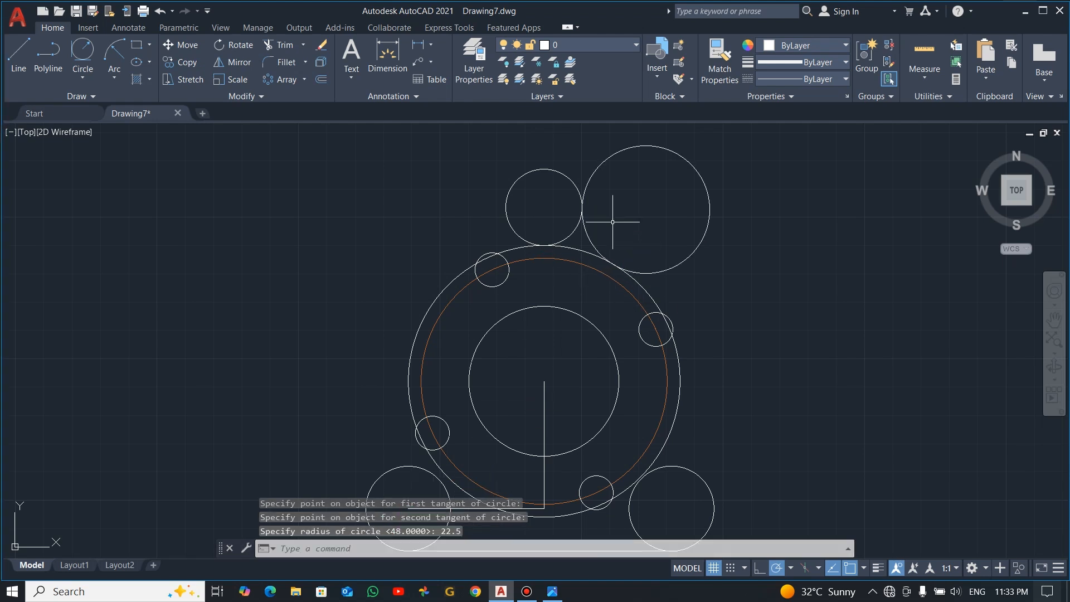
Step: Compare with the reference and trim the radius 22.5 circle down to the concave arc between the top lobe and the body circle
key(alt+Tab)
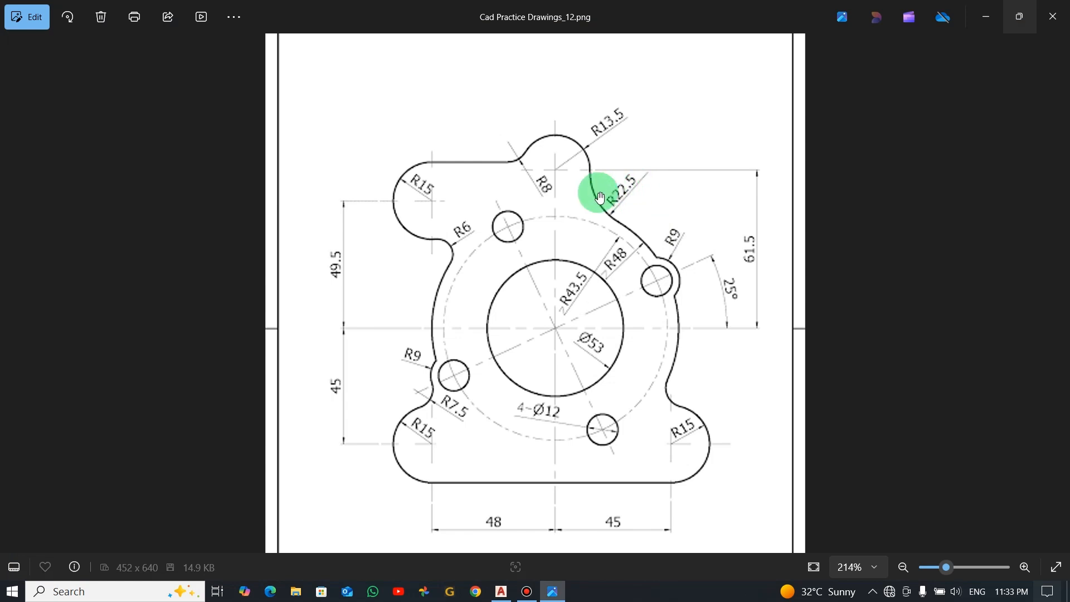
key(alt+Tab)
text(tr)
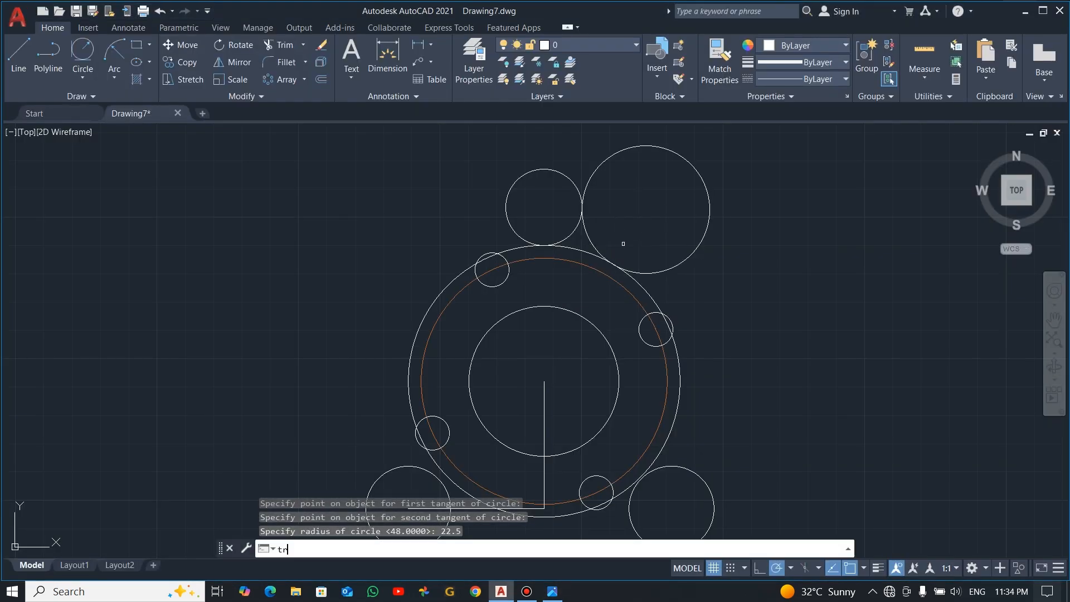
key(Return)
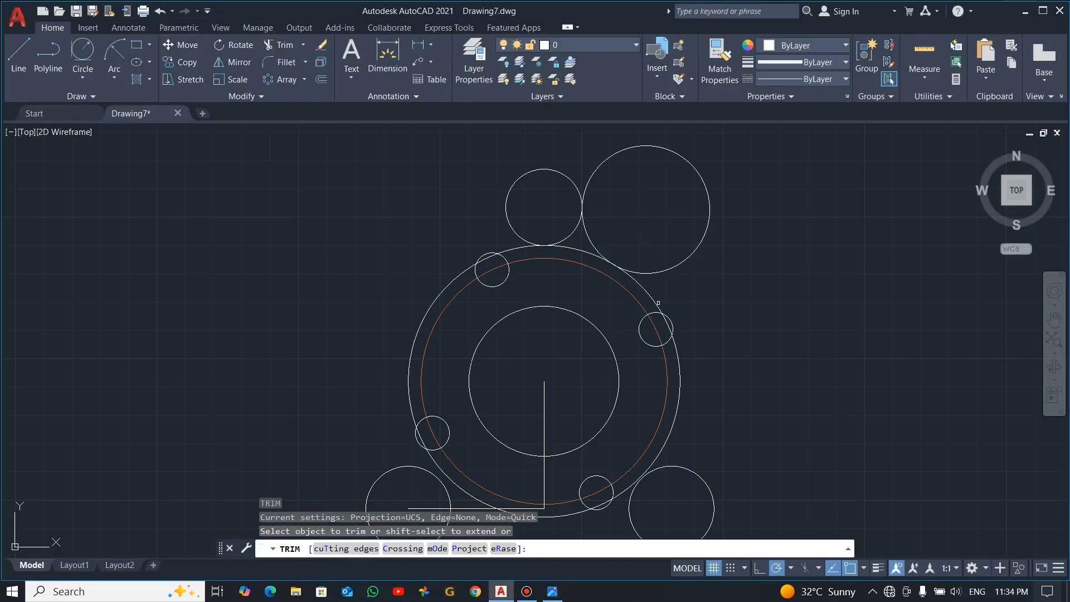
drag(729, 187, 653, 219)
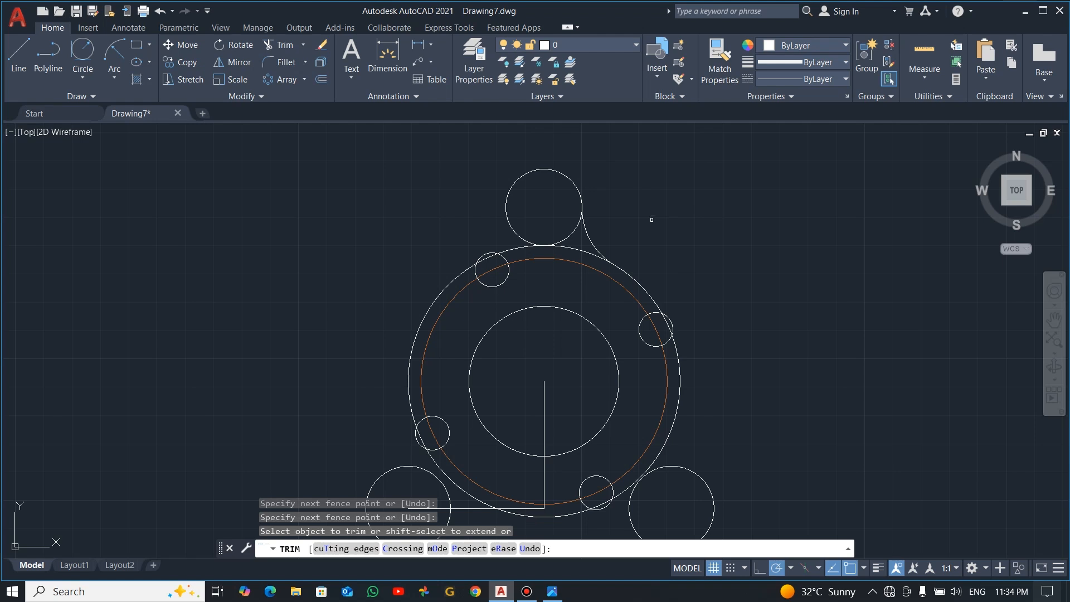
Step: Check the upper-left lobe in the reference and copy the lower-left radius 15 circle 94.5 straight up
key(alt+Tab)
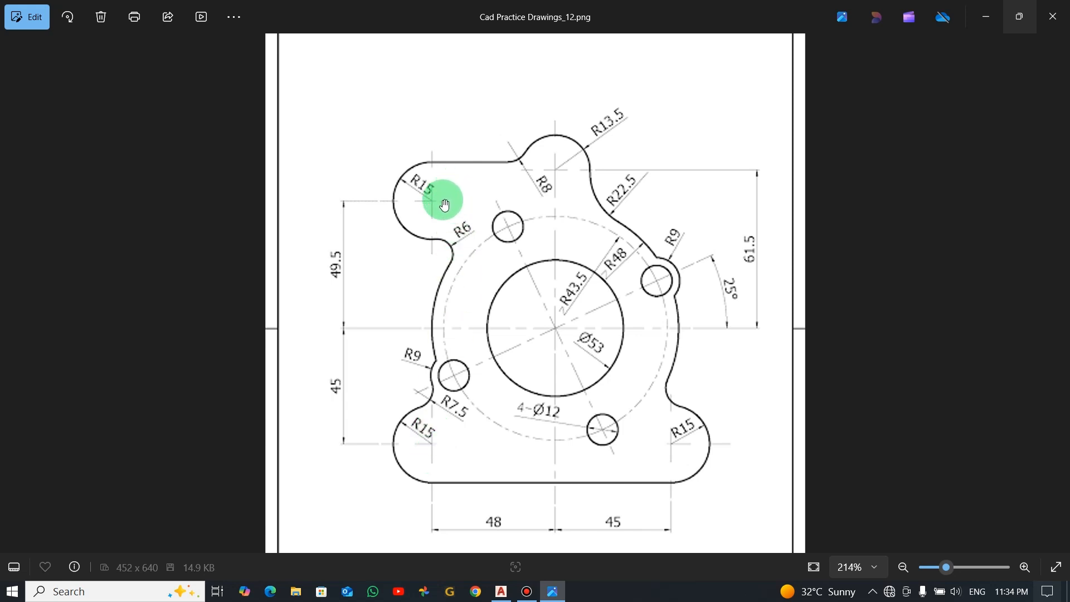
key(alt+Tab)
key(Escape)
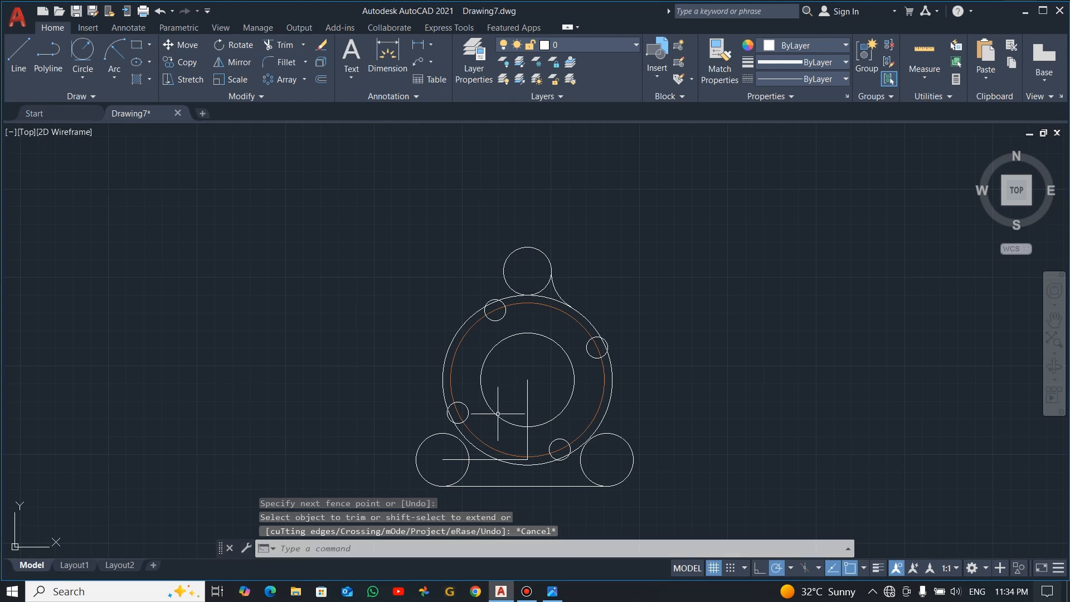
click(428, 434)
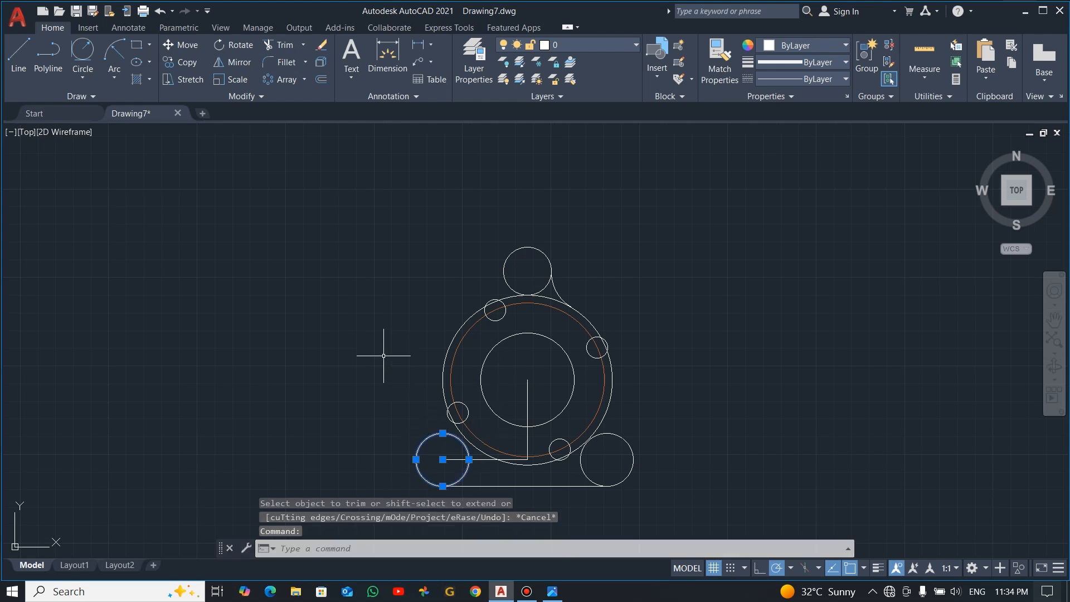
text(m)
text(o)
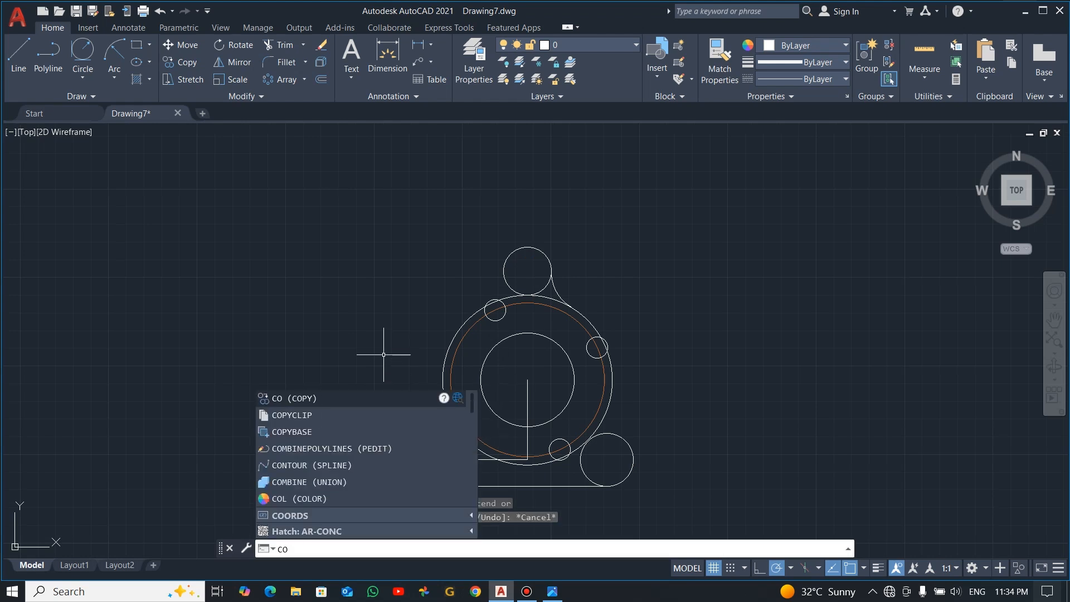
key(Return)
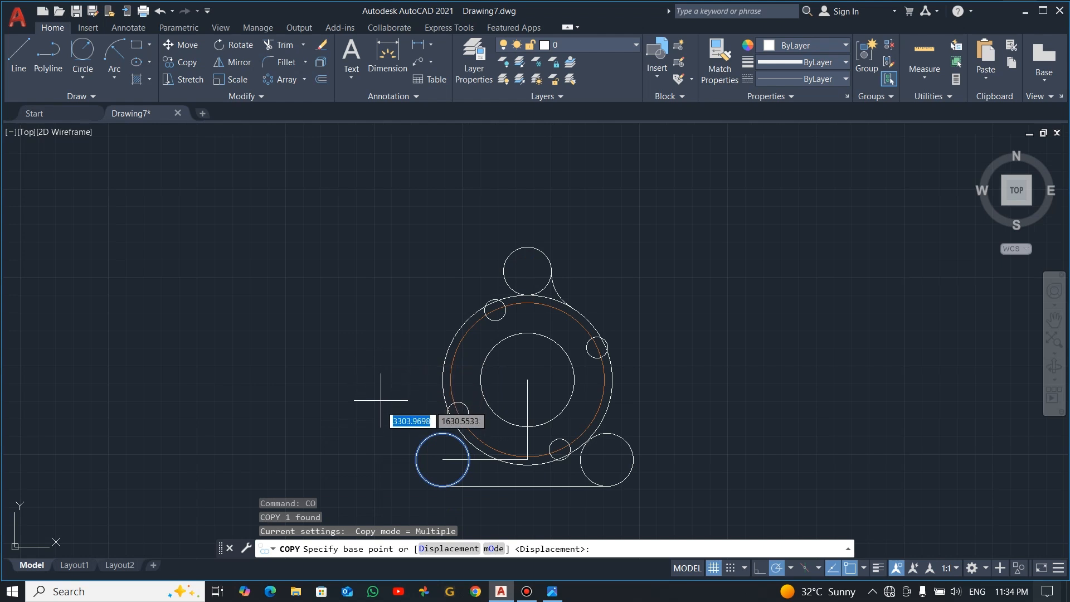
click(372, 454)
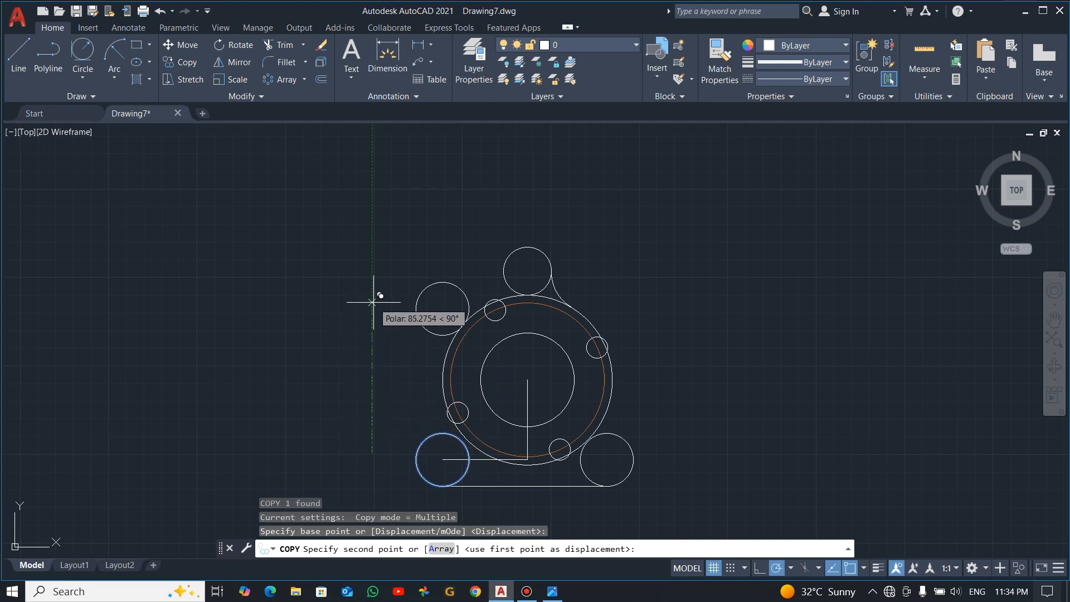
text(94.)
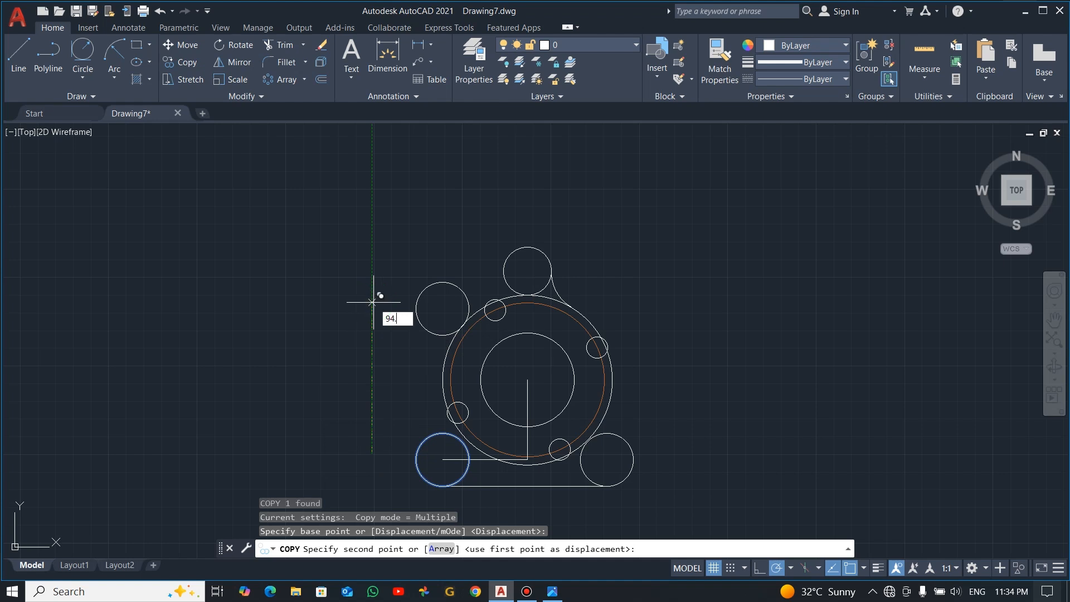
text(5)
key(Return)
key(Escape)
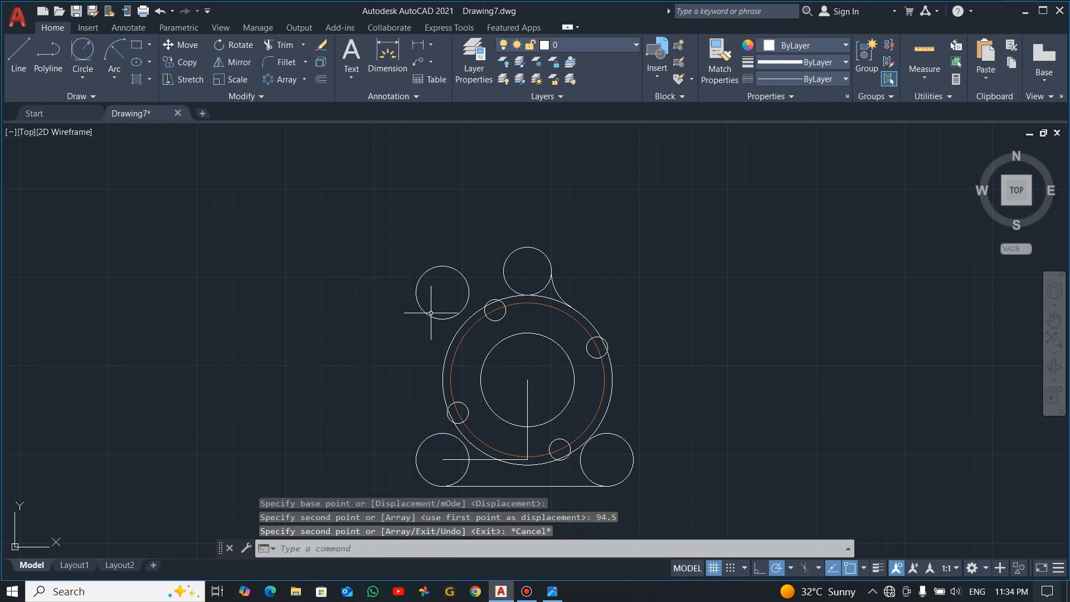
Step: Check the blend below the upper-left lobe in the reference and draw a radius 6 circle tangent to that lobe and the radius 48 circle
key(alt+Tab)
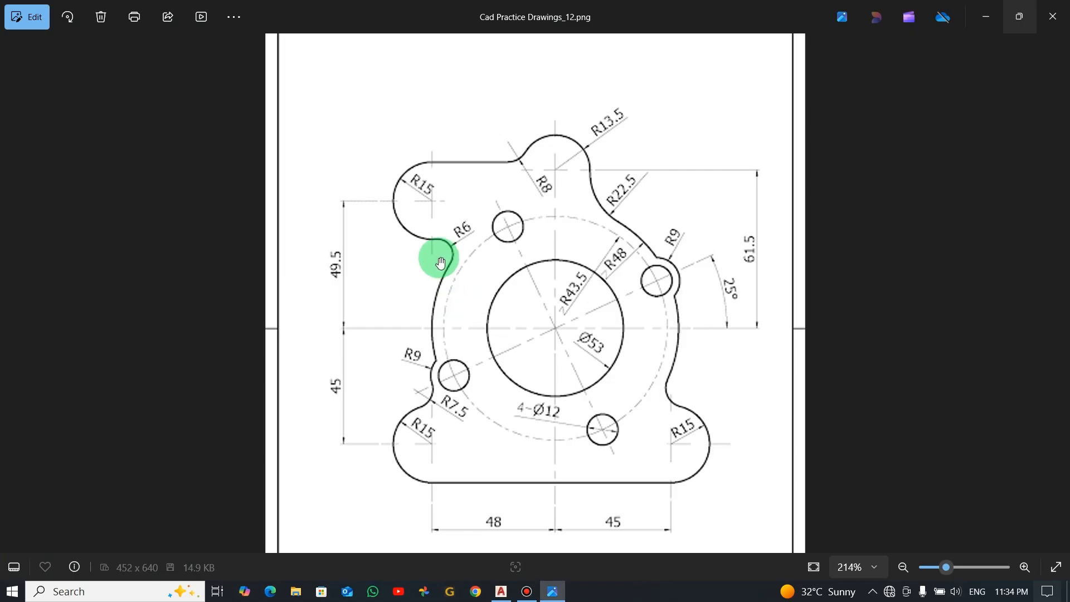
key(alt+Tab)
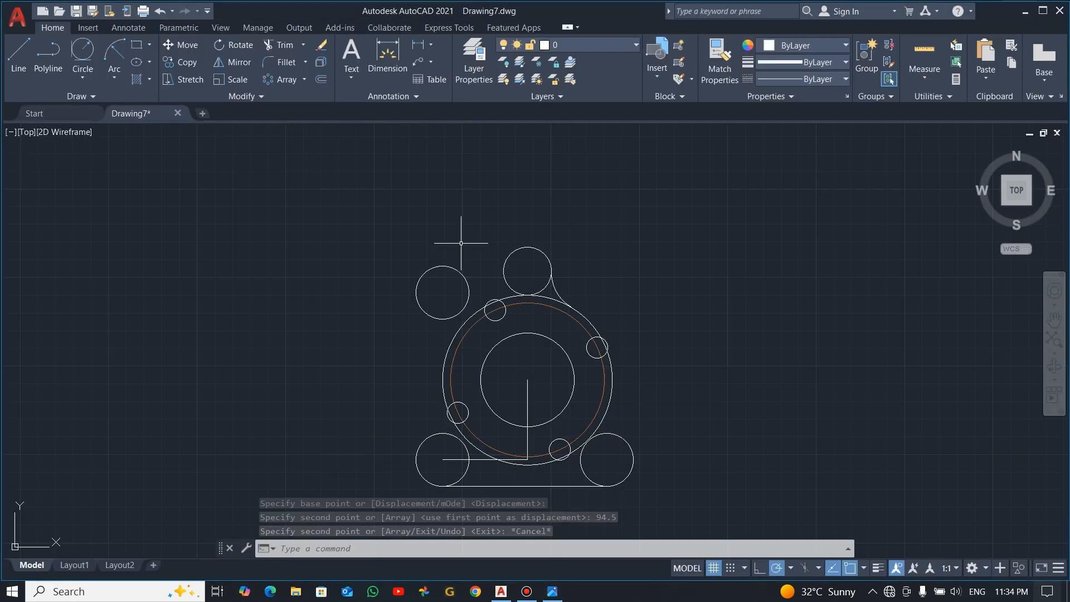
click(81, 81)
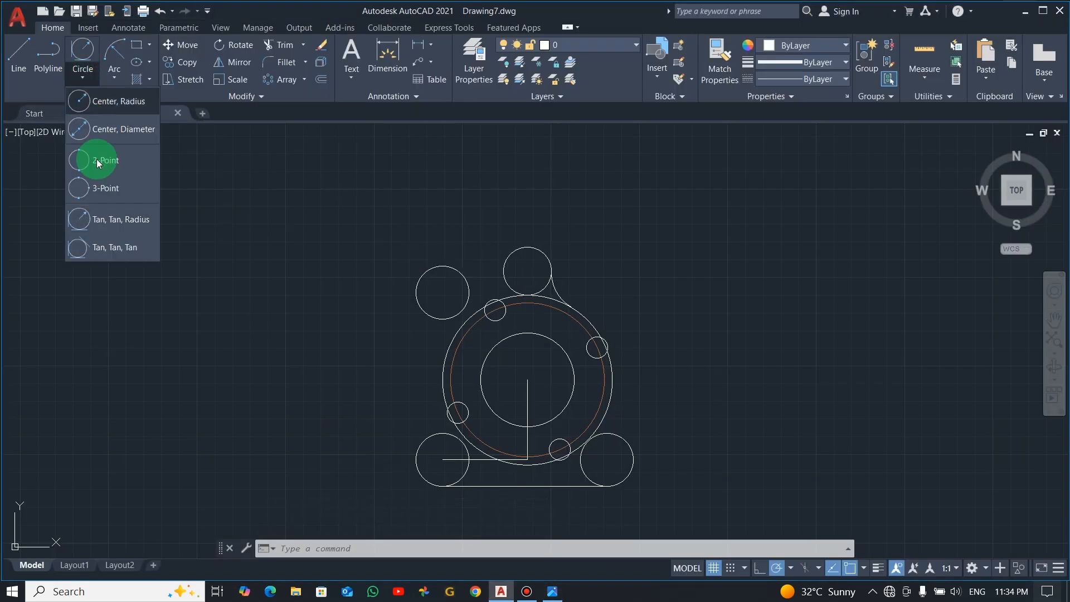
click(91, 213)
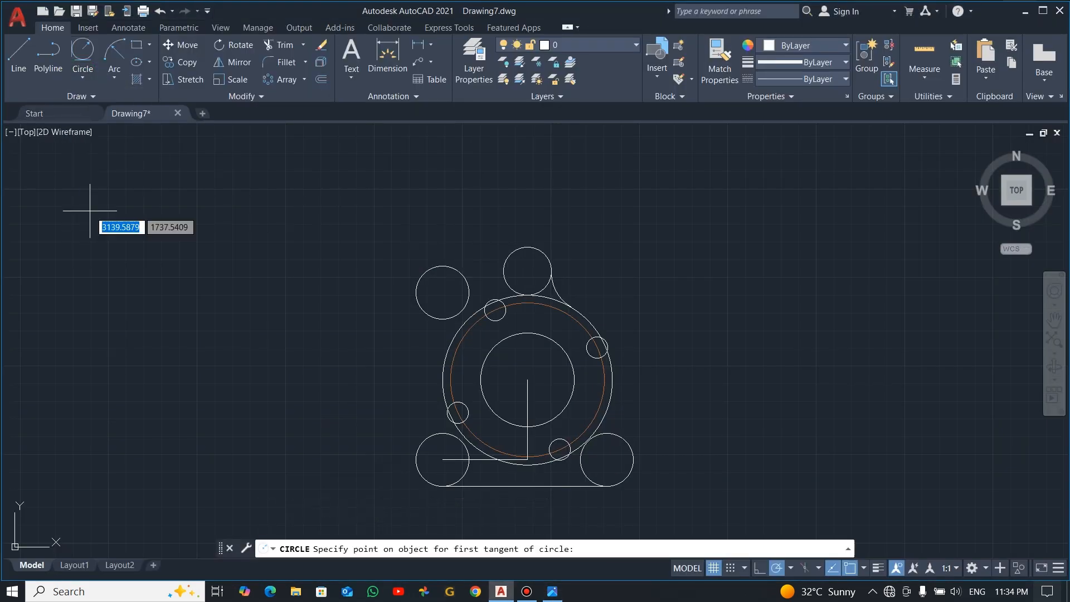
click(426, 308)
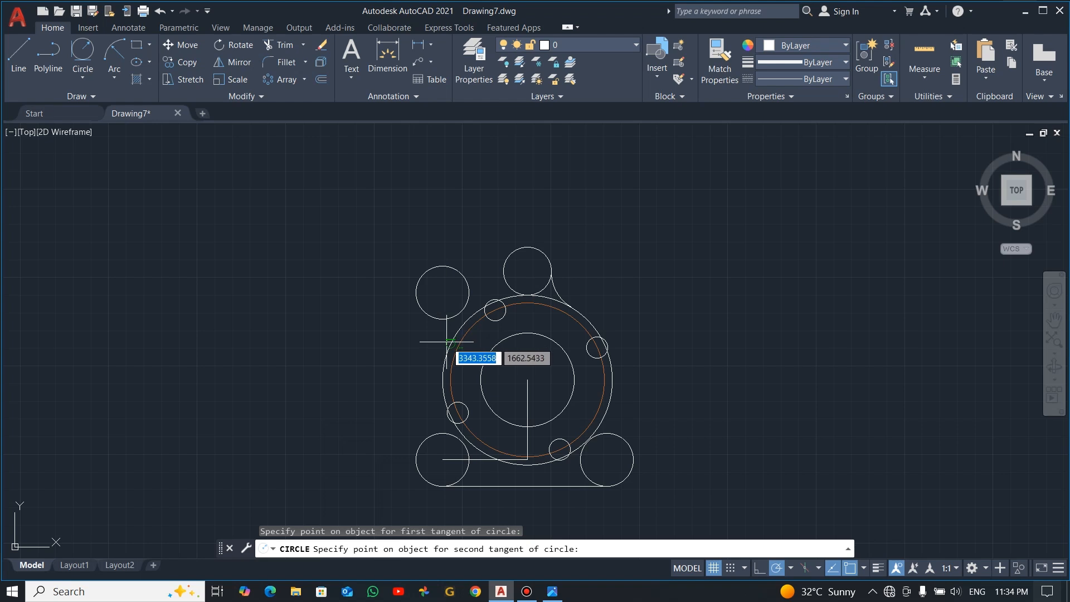
click(443, 340)
text(6)
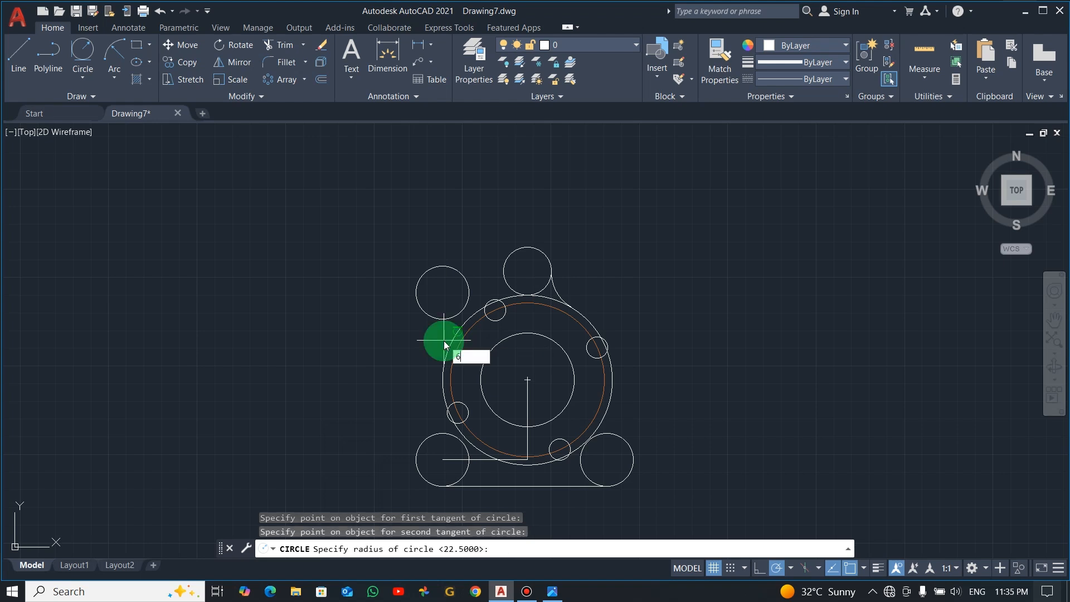
key(Return)
Step: Trim the radius 6 circle down to the blend arc between the upper-left lobe and the body circle, and check the top edge in the reference
scroll(440, 329, up, 6)
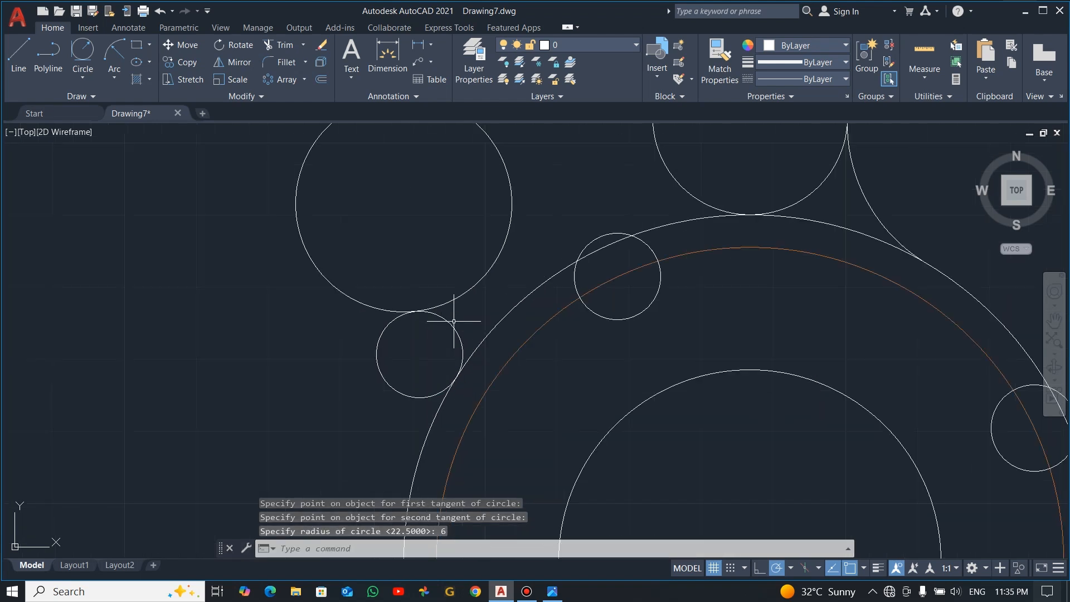
text(tr)
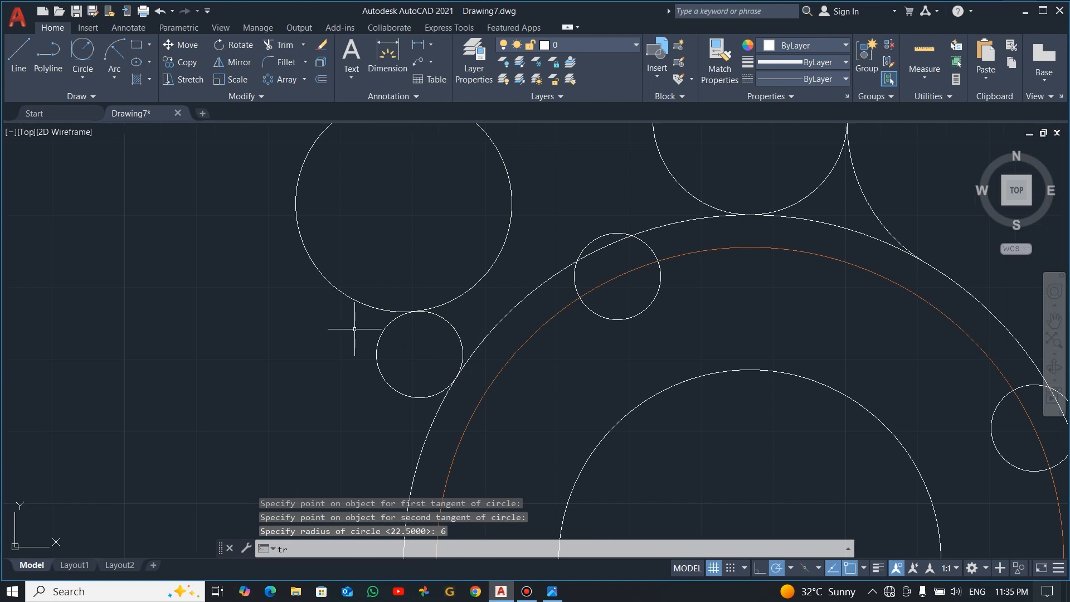
key(Return)
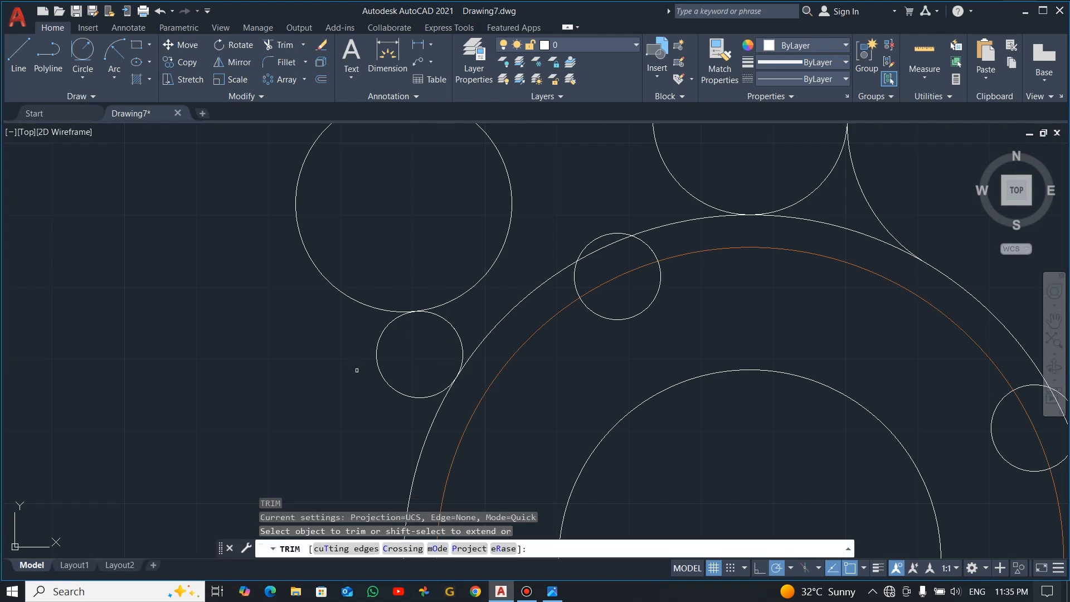
drag(354, 376, 410, 350)
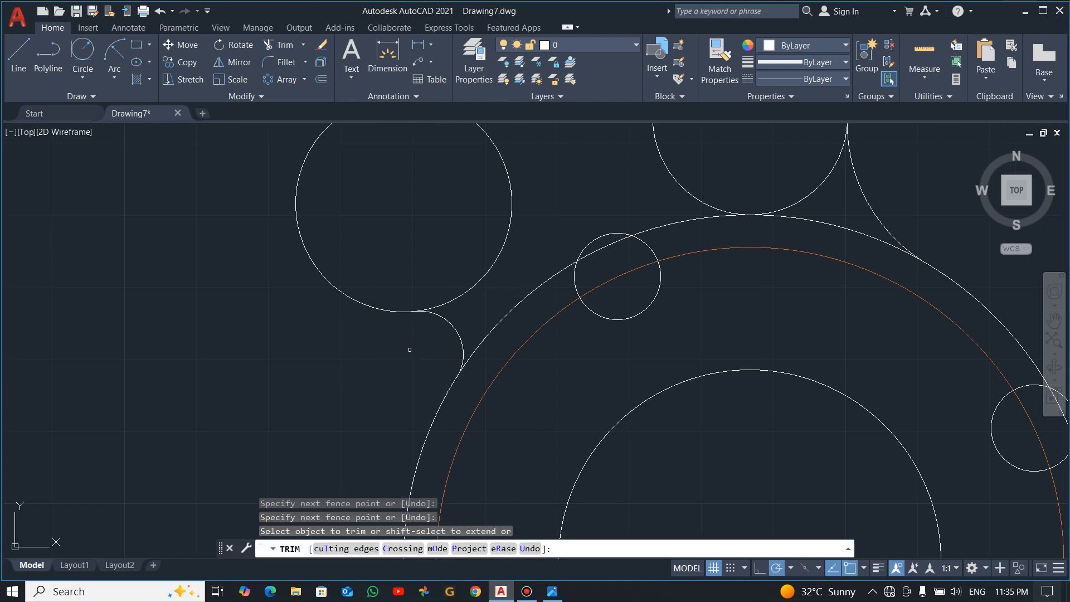
scroll(406, 348, down, 2)
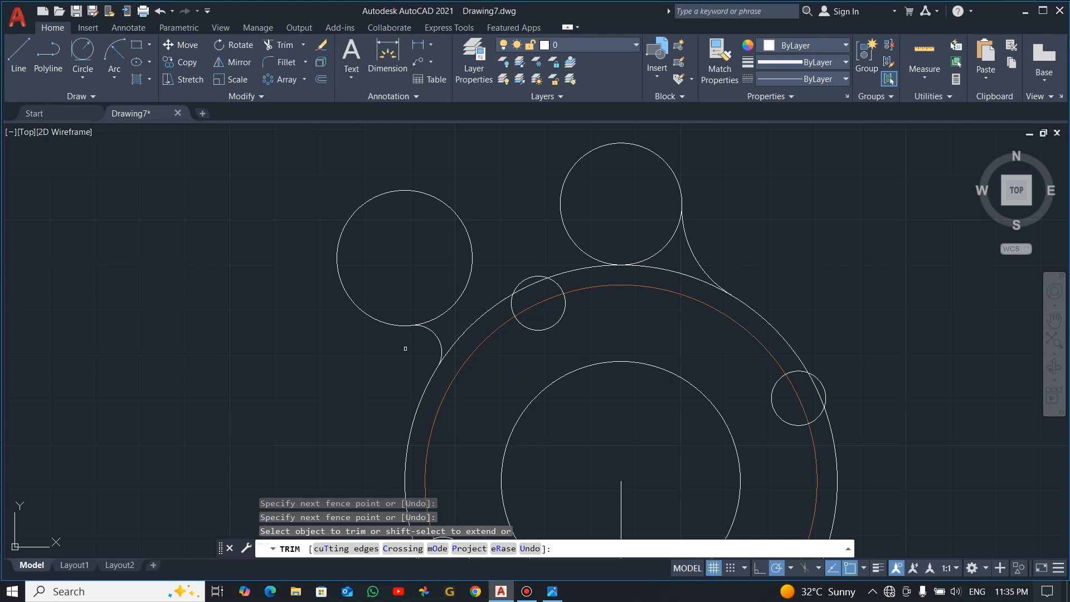
key(alt+Tab)
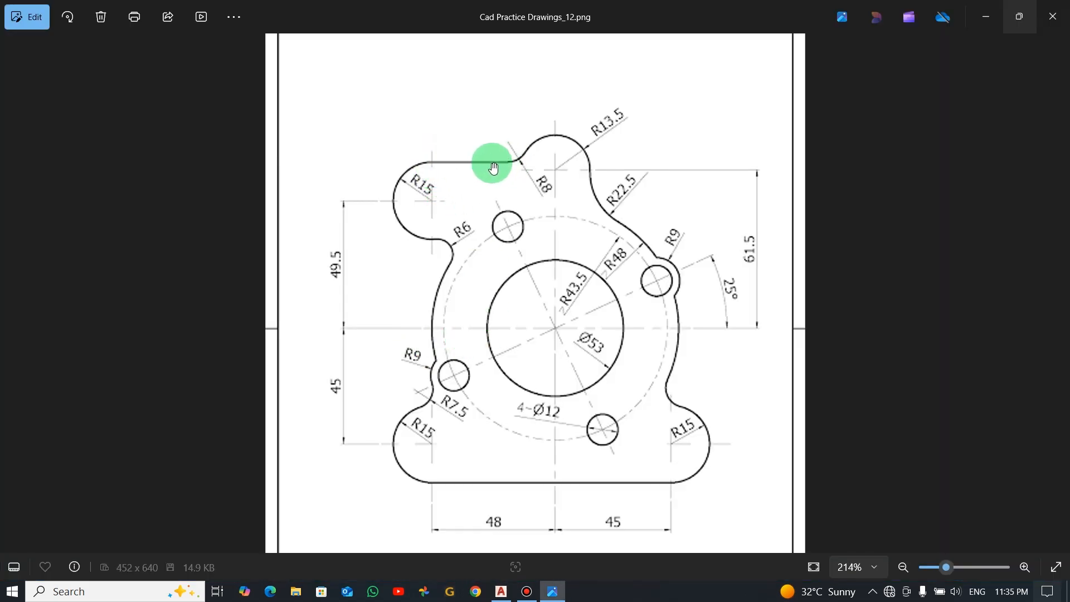
Step: Draw a horizontal line from the top quadrant of the upper-left lobe circle to the edge of the top lobe circle
key(alt+Tab)
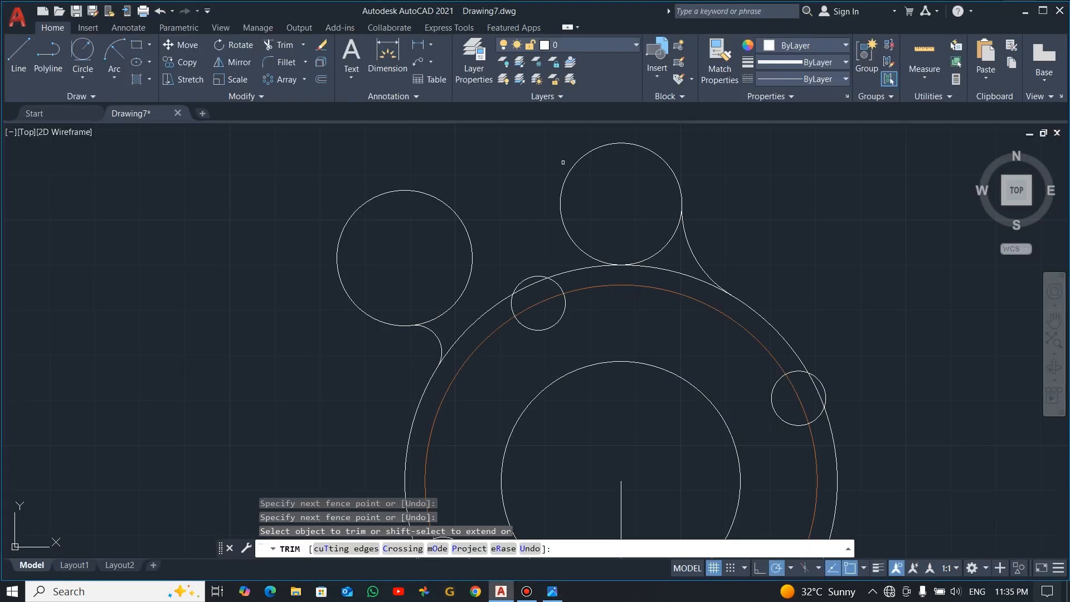
key(Escape)
click(14, 55)
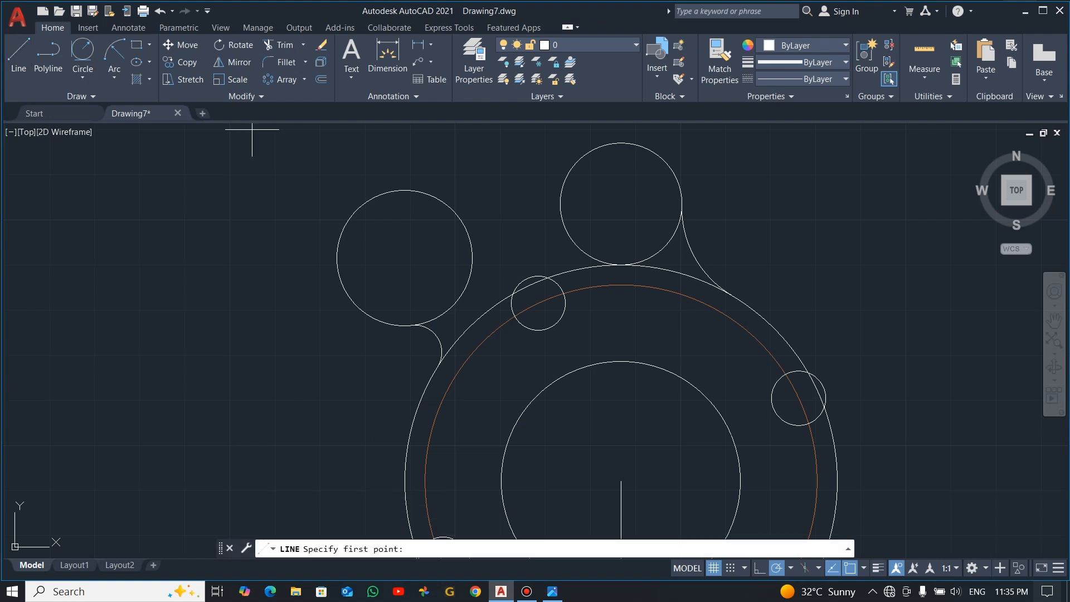
click(404, 191)
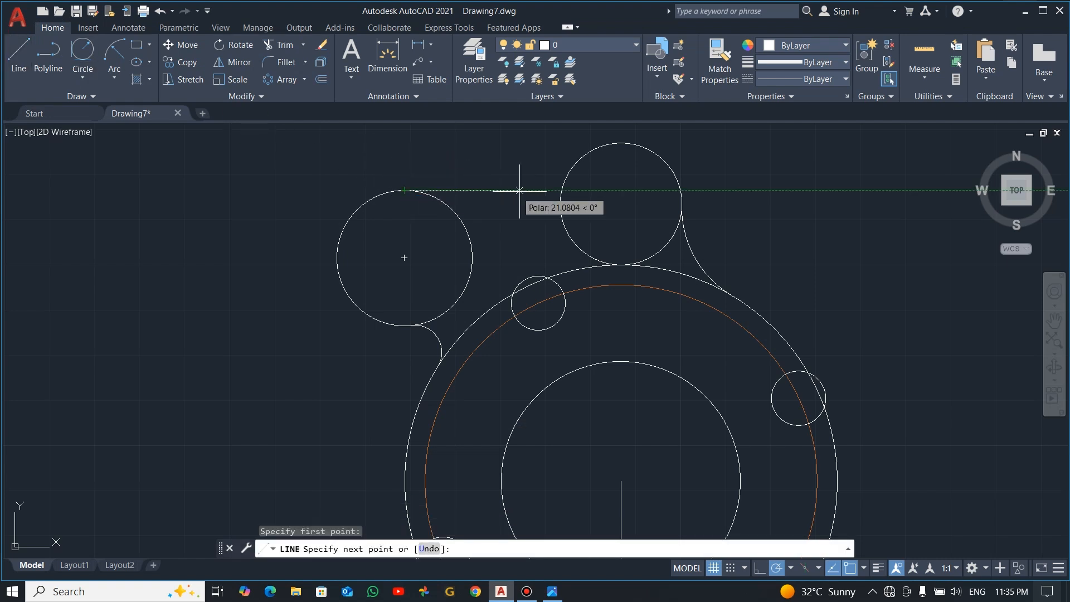
click(560, 190)
key(Escape)
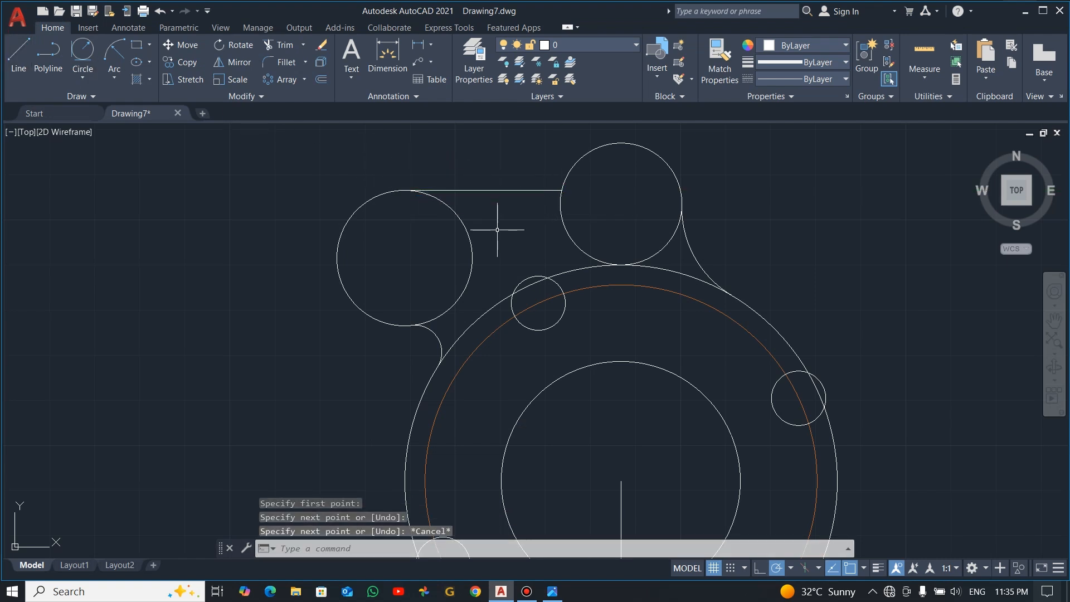
Step: Compare with the reference and trim away the lower-left part of the top lobe circle below the horizontal line
key(alt+Tab)
key(alt+Tab)
click(576, 202)
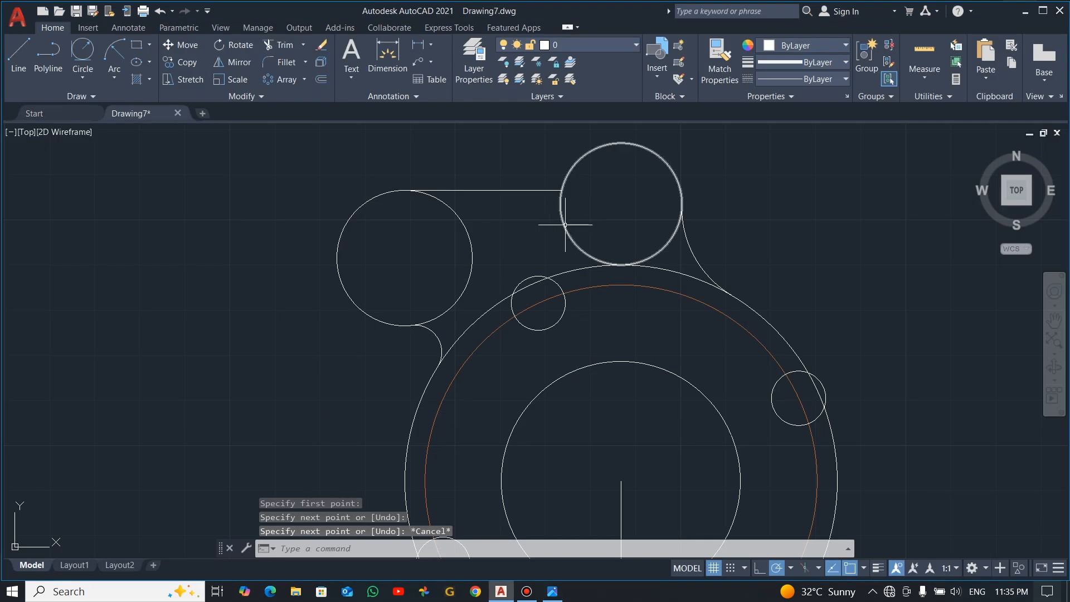
text(tr)
key(Return)
drag(590, 211, 544, 232)
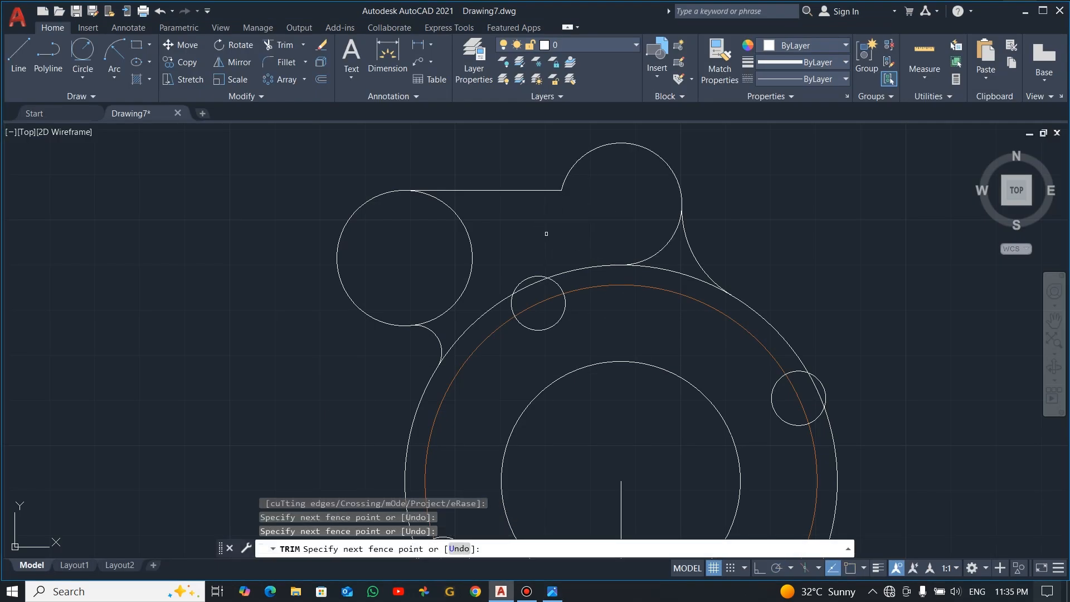
Step: Check the corner in the reference and fillet the horizontal line and the top lobe arc with radius 8
key(alt+Tab)
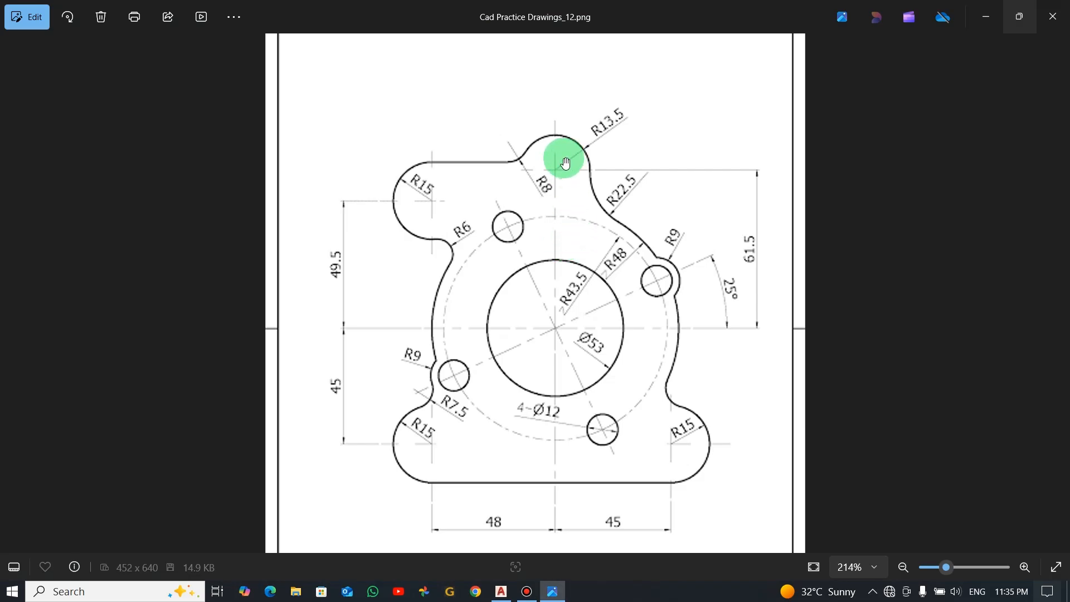
key(alt+Tab)
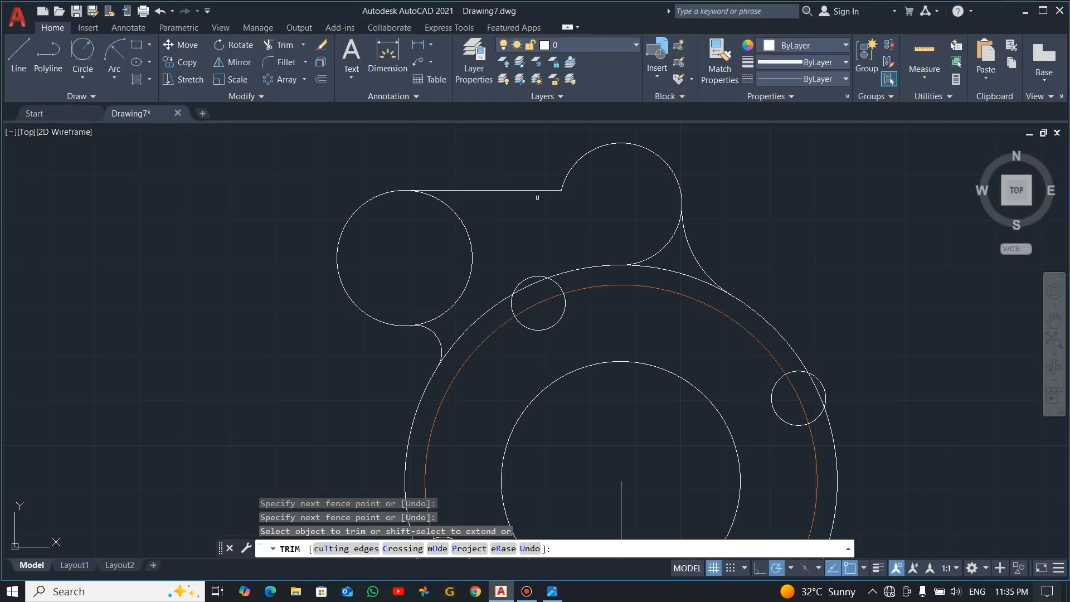
key(Escape)
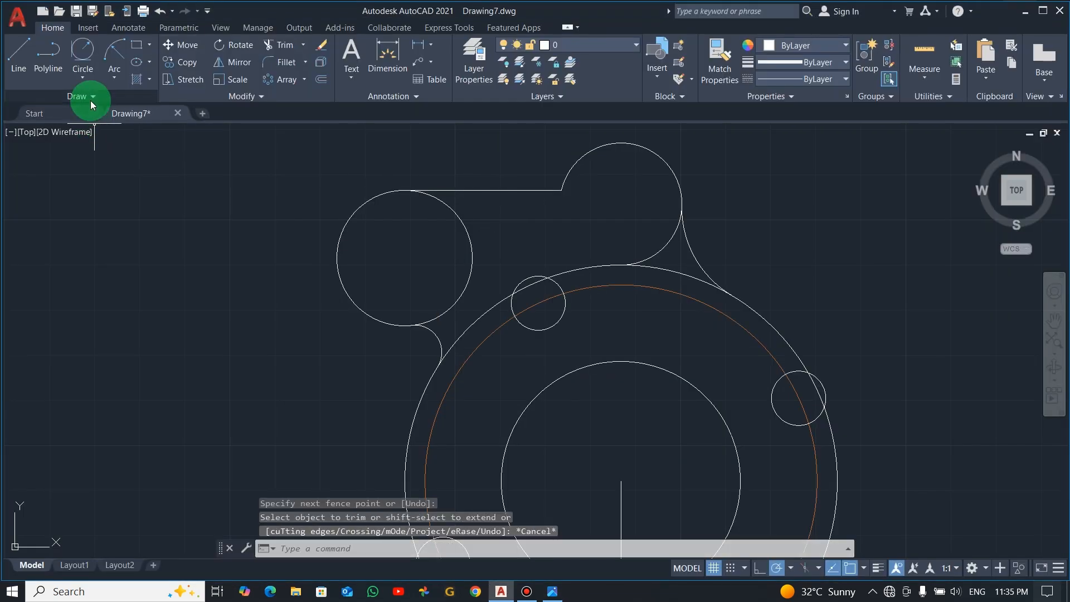
click(285, 64)
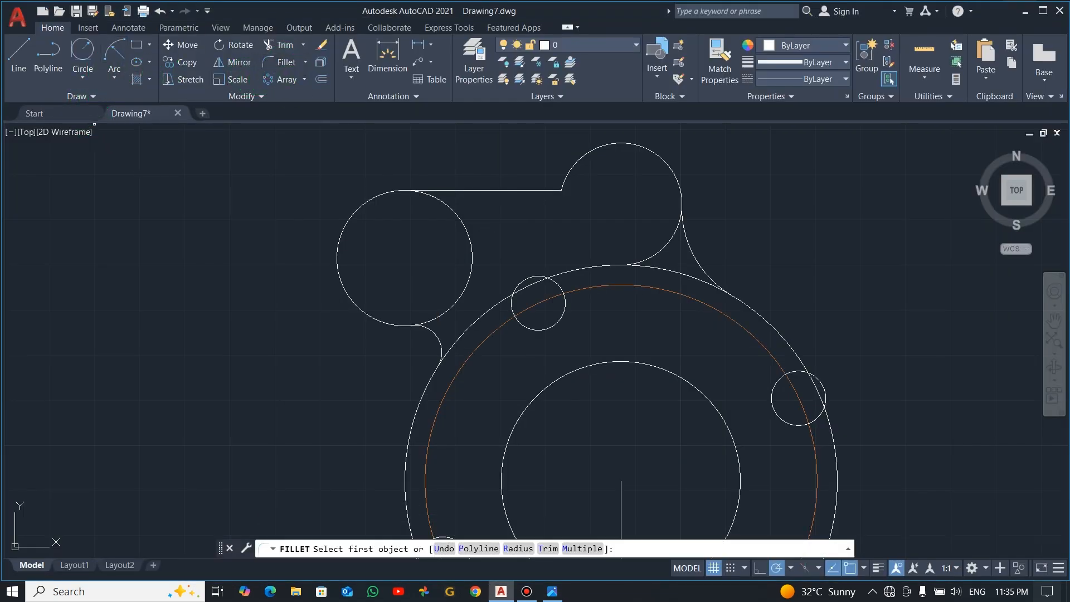
click(518, 549)
text(8)
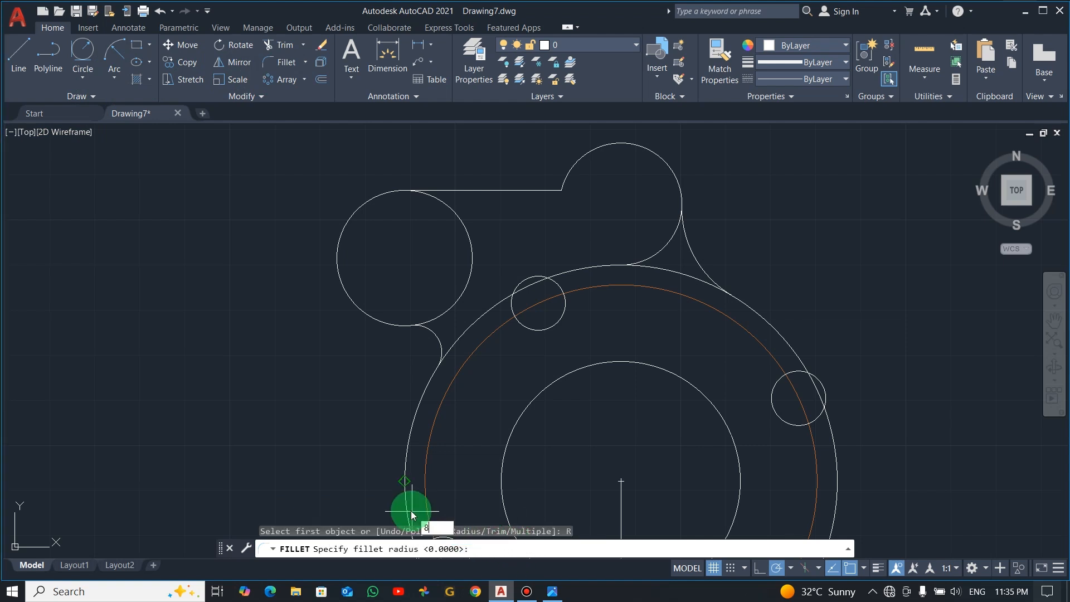
key(Return)
click(542, 189)
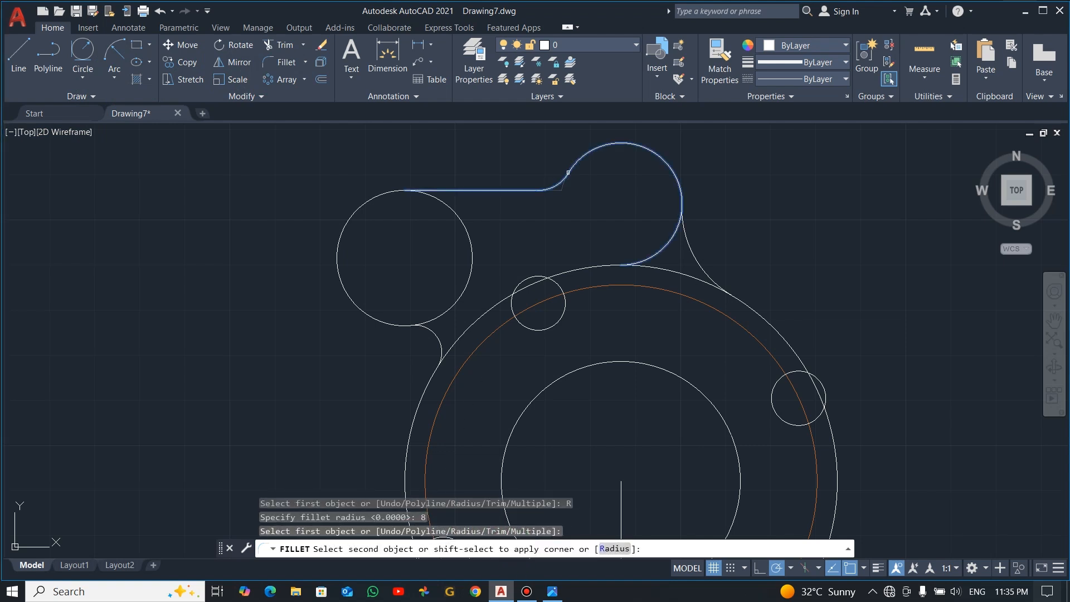
click(571, 170)
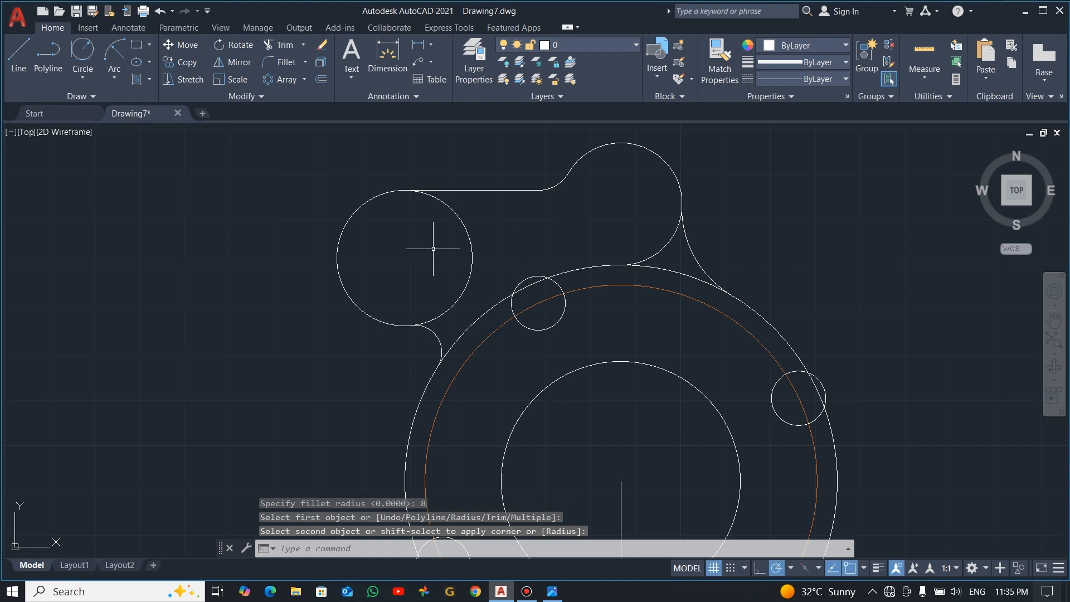
Step: Trim away the inner side of the upper-left lobe circle between the horizontal line and the radius 6 blend
text(tr)
key(Return)
drag(512, 231, 398, 246)
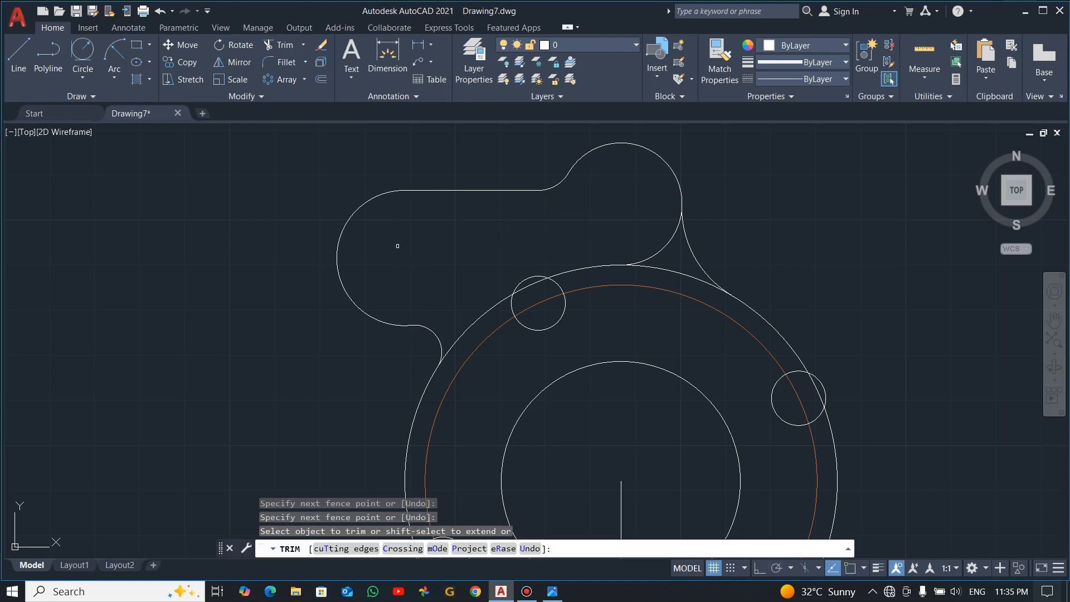
Step: Check the bosses around the holes in the reference and draw a radius 9 circle concentric with the lower-left hole
key(alt+Tab)
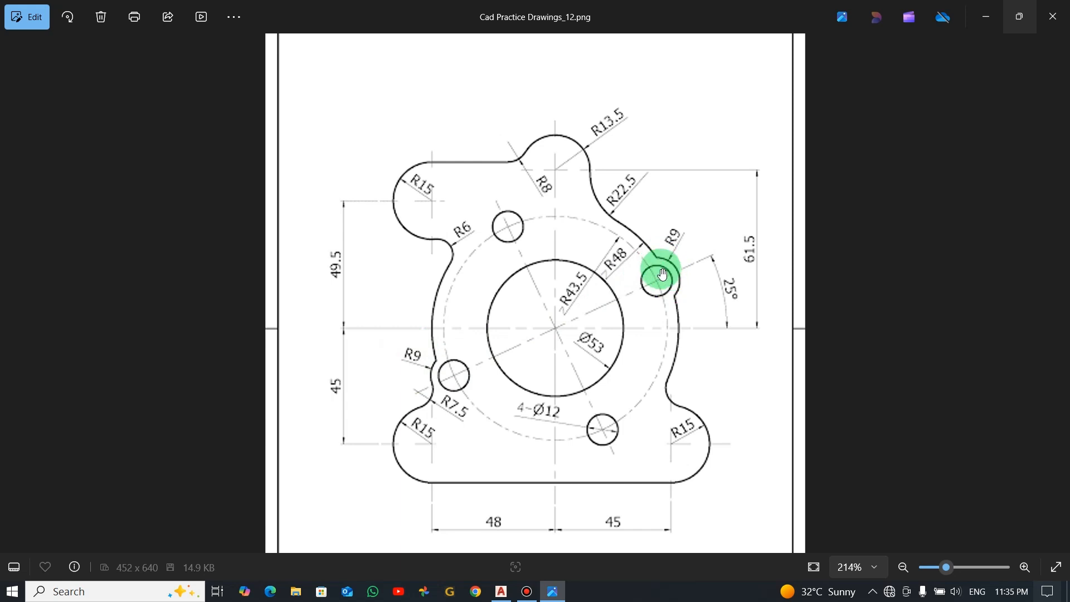
key(super+Tab)
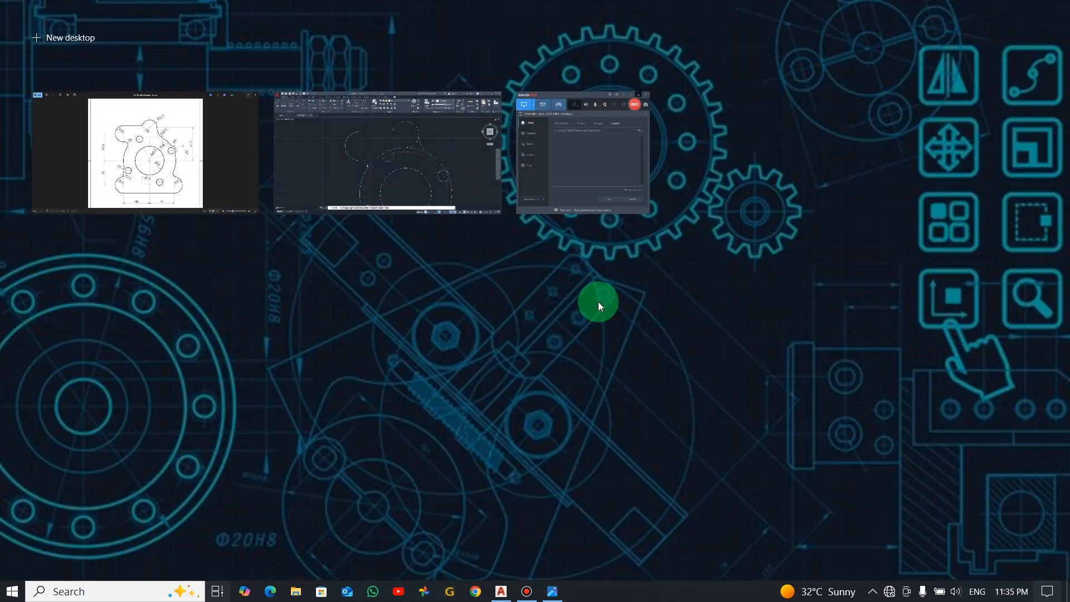
key(Escape)
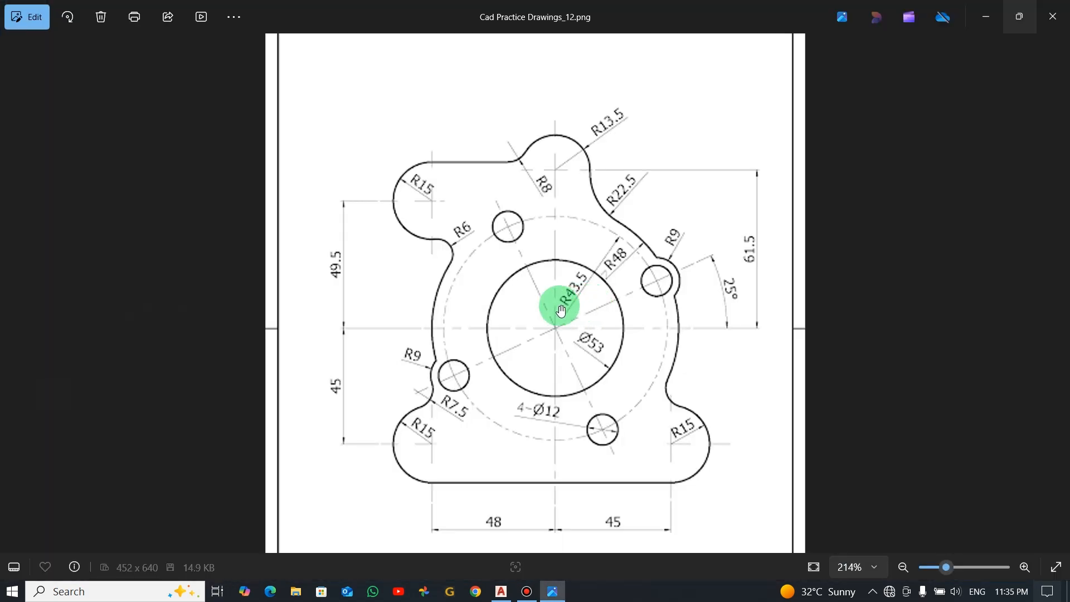
key(alt+Tab)
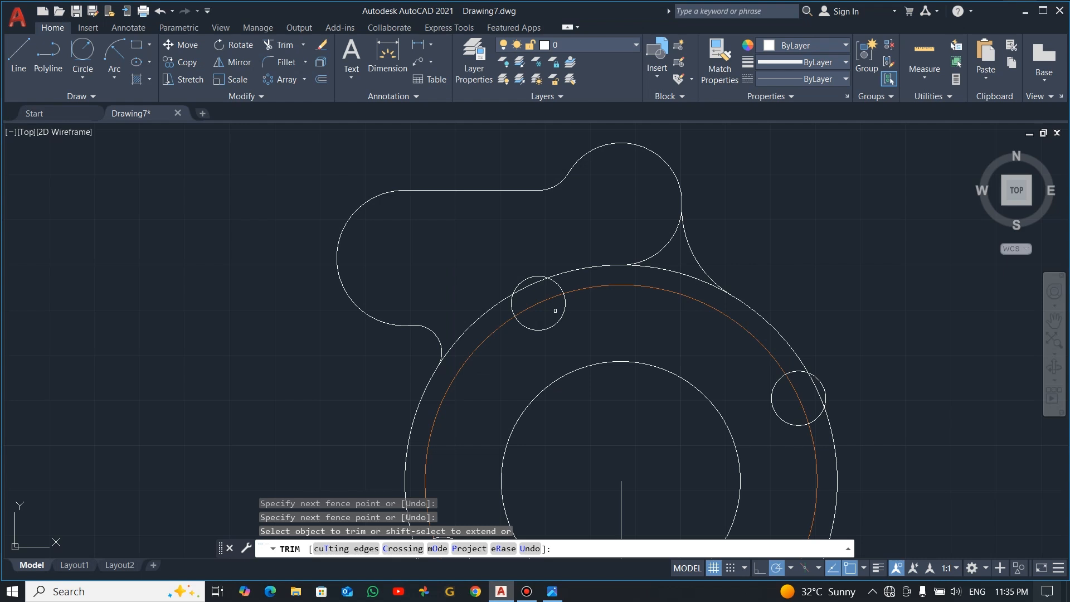
key(Escape)
scroll(563, 331, down, 2)
mouse_move(565, 459)
middle_down()
mouse_move(578, 411)
mouse_move(560, 355)
middle_up()
click(81, 79)
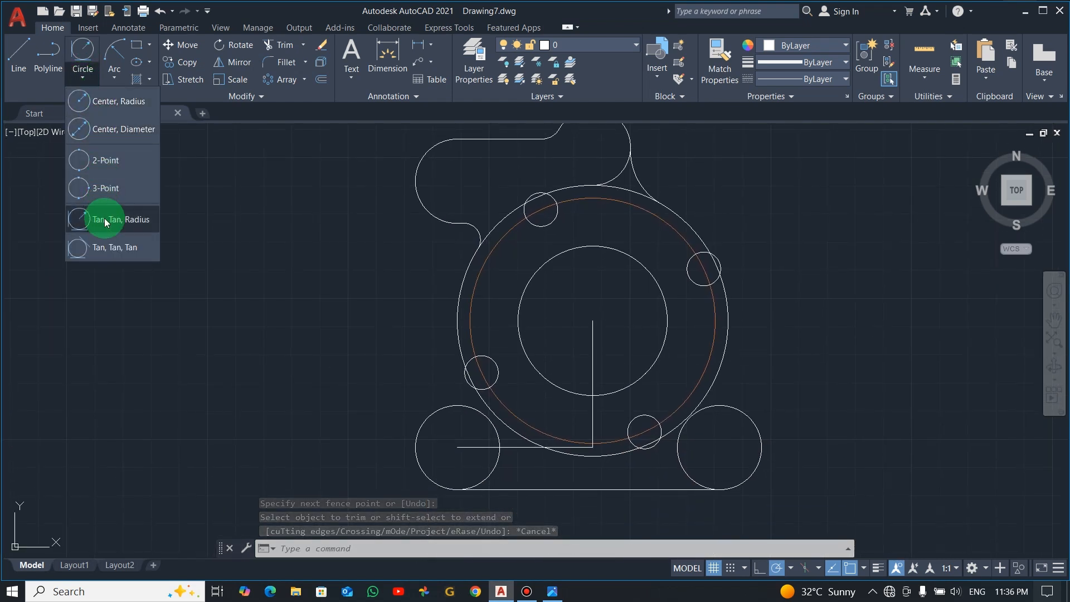
click(104, 101)
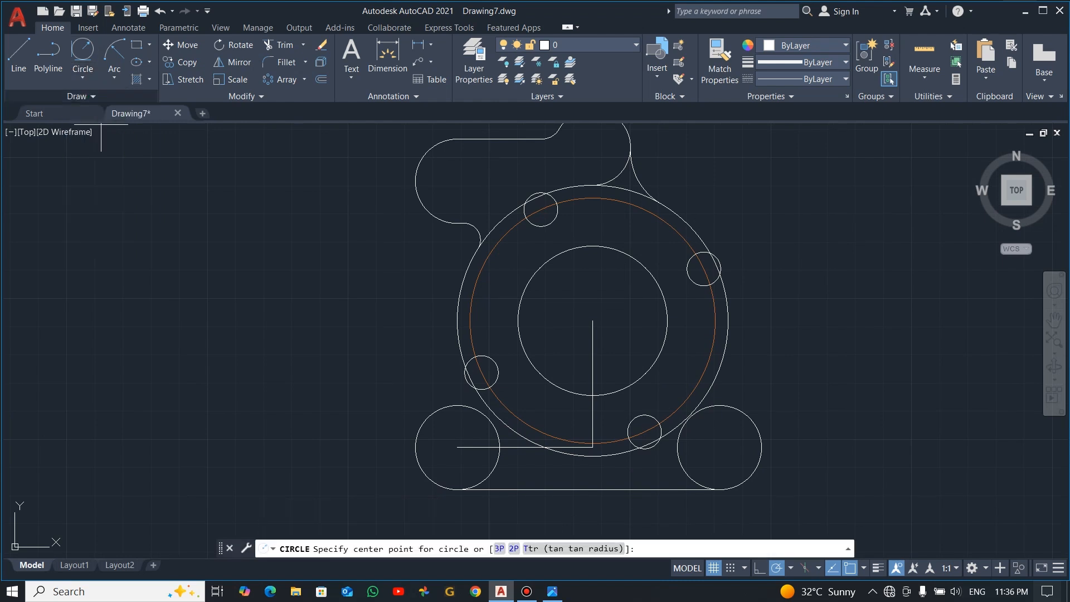
click(481, 373)
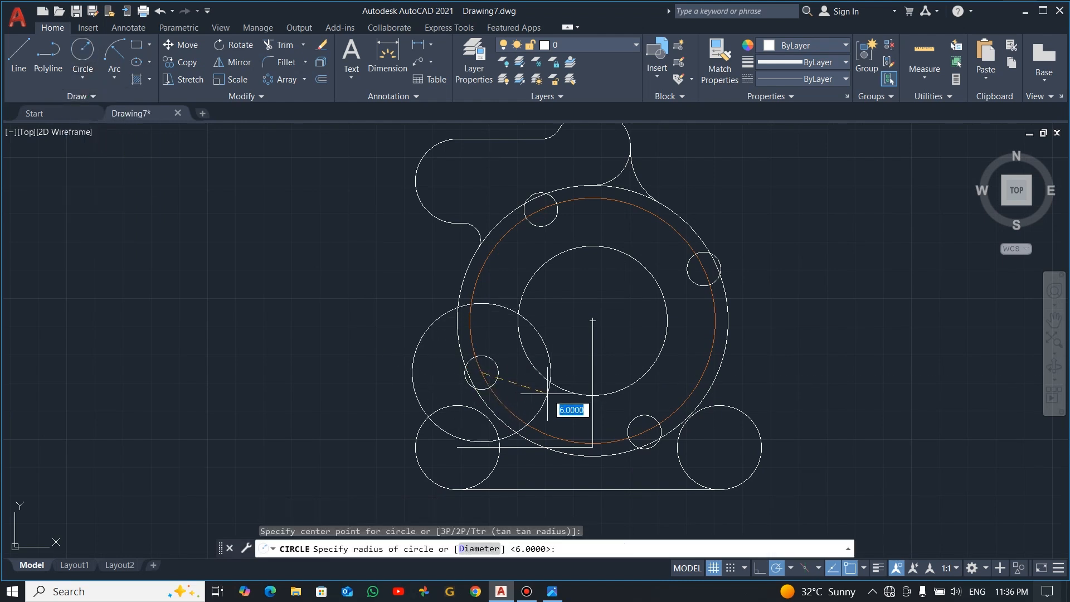
text(9)
key(Return)
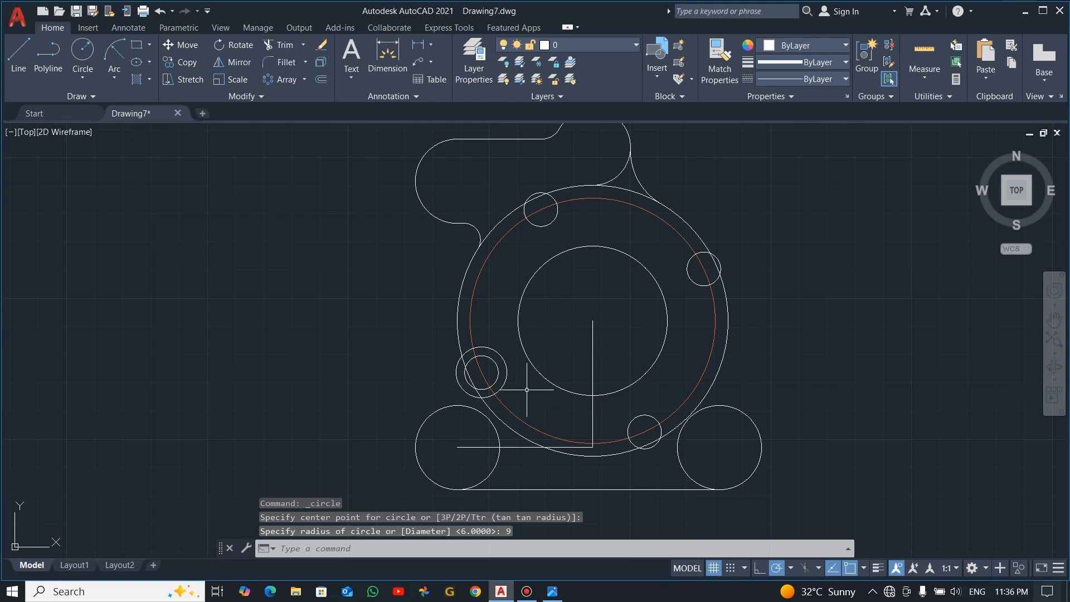
Step: Draw a radius 9 circle concentric with the upper-right hole
click(89, 52)
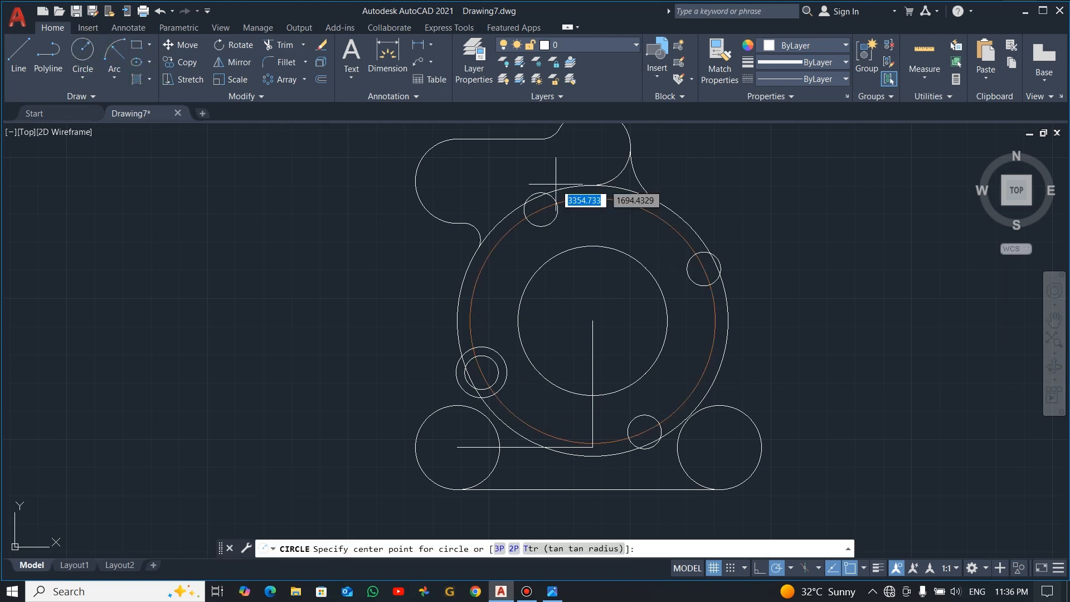
click(704, 270)
text(9)
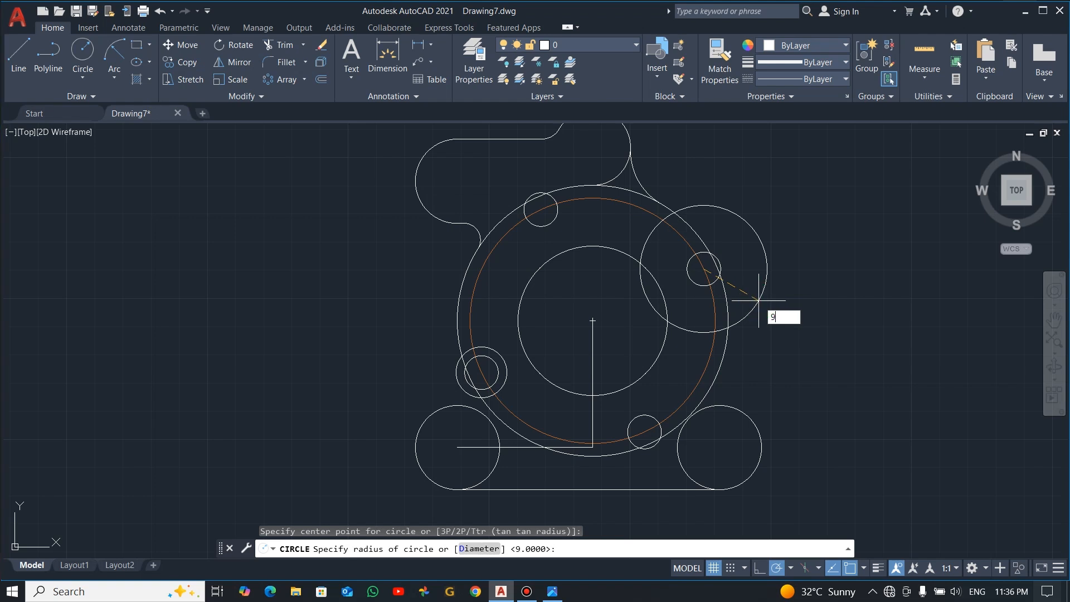
key(Return)
key(Escape)
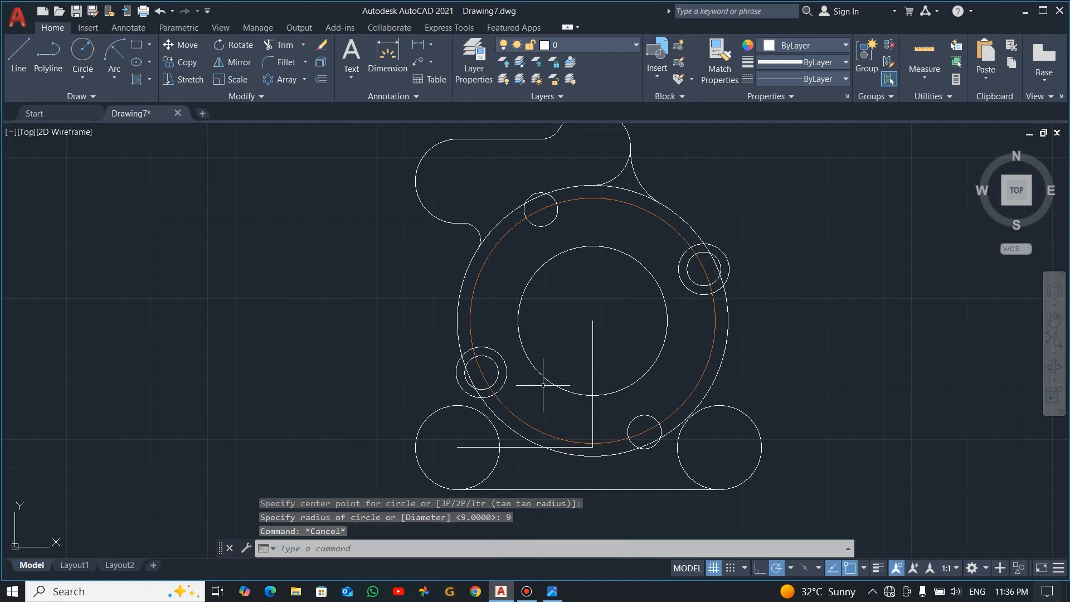
Step: Check the lower-left blend in the reference and draw a radius 7.5 circle tangent to the lower-left lobe and the adjacent radius 9 circle
key(alt+Tab)
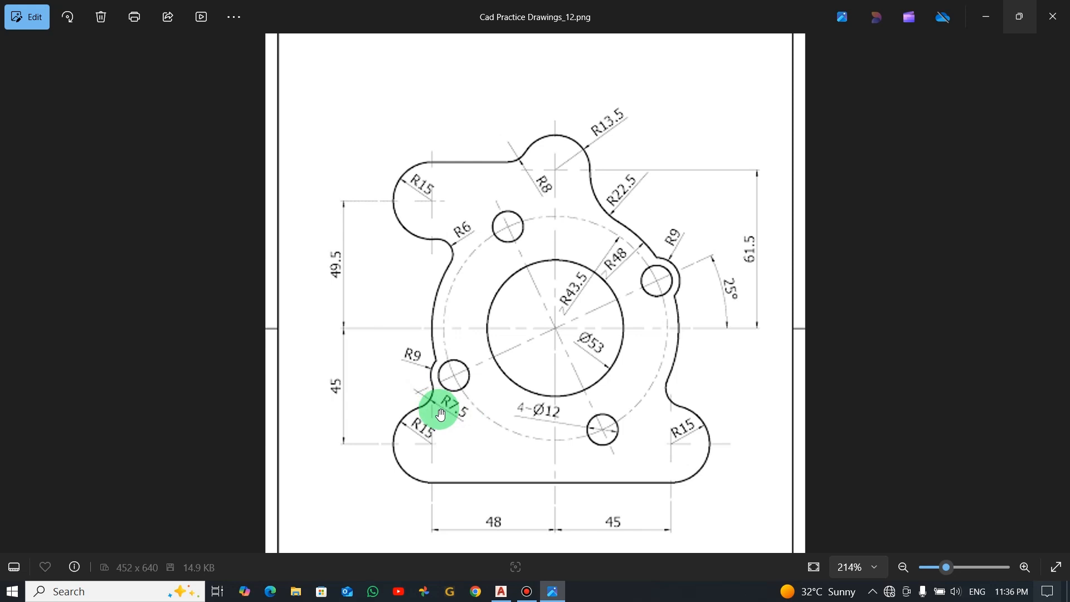
key(alt+Tab)
scroll(467, 401, up, 6)
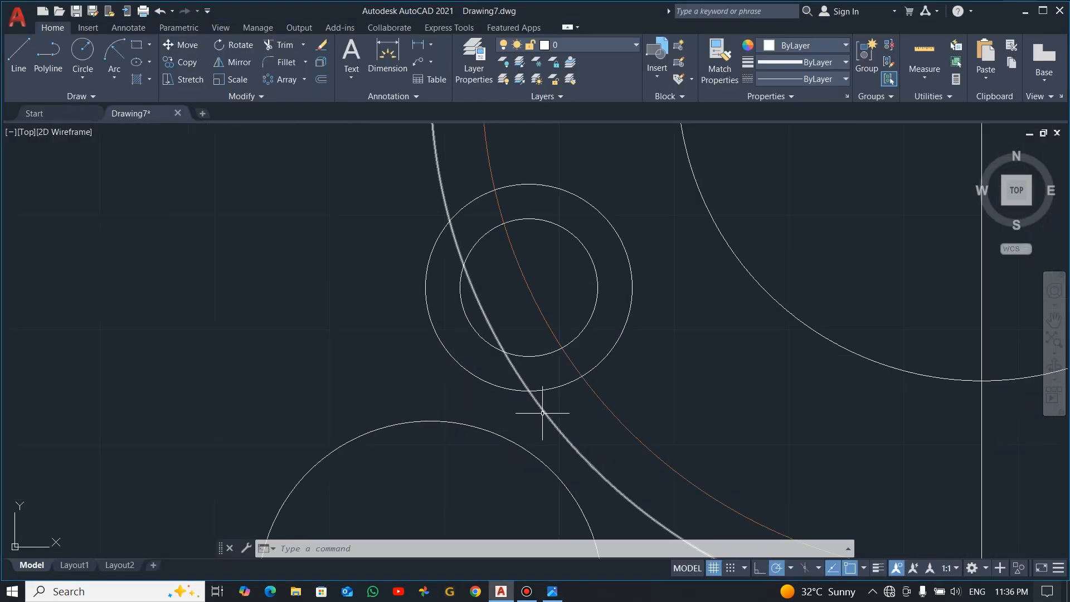
click(80, 78)
click(124, 215)
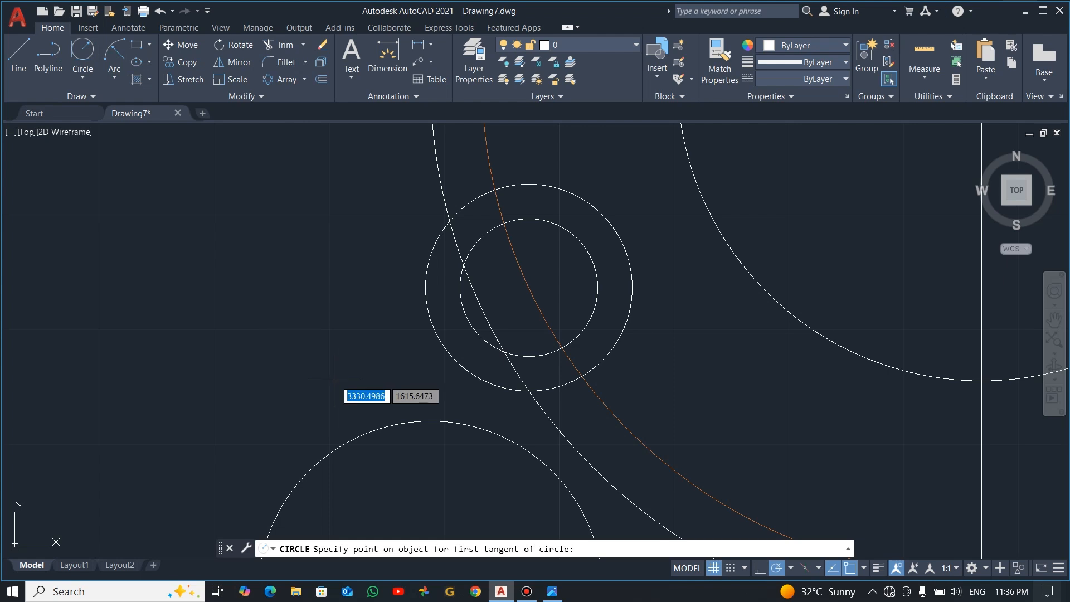
click(374, 428)
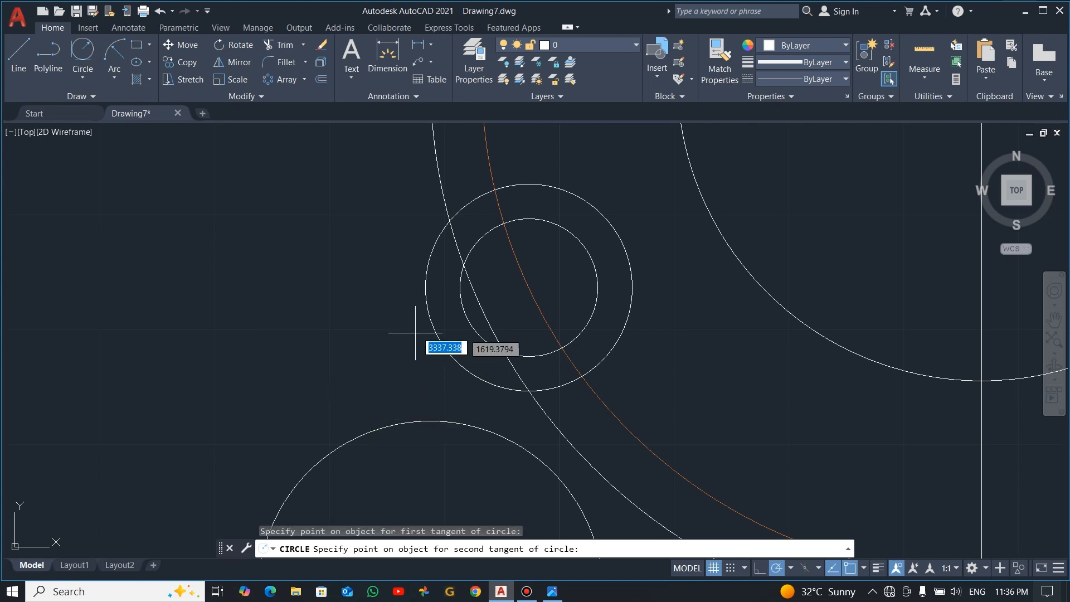
click(426, 311)
key(alt+Tab)
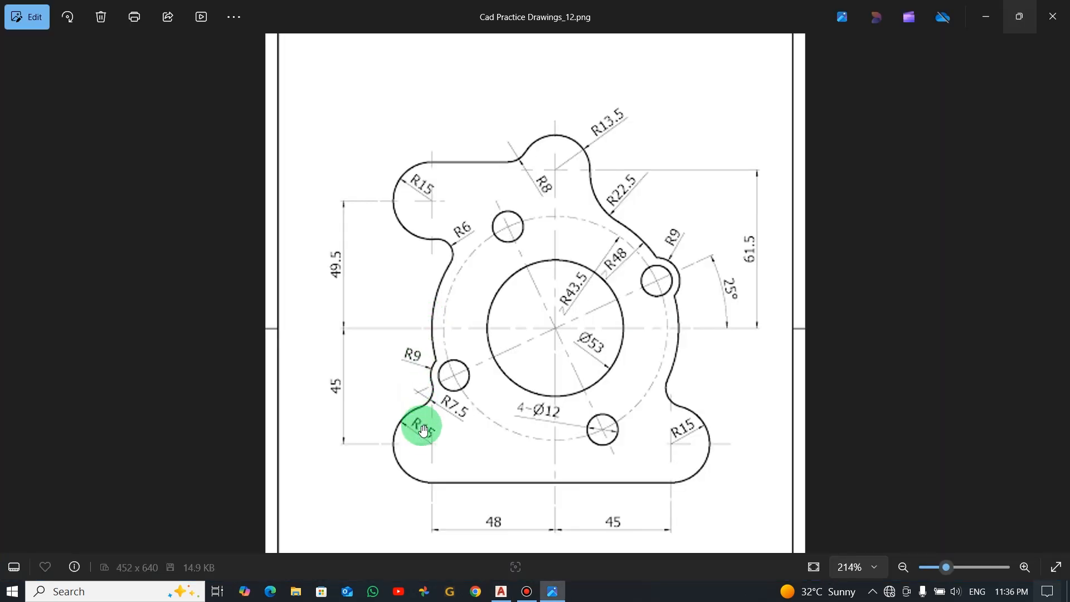
key(alt+Tab)
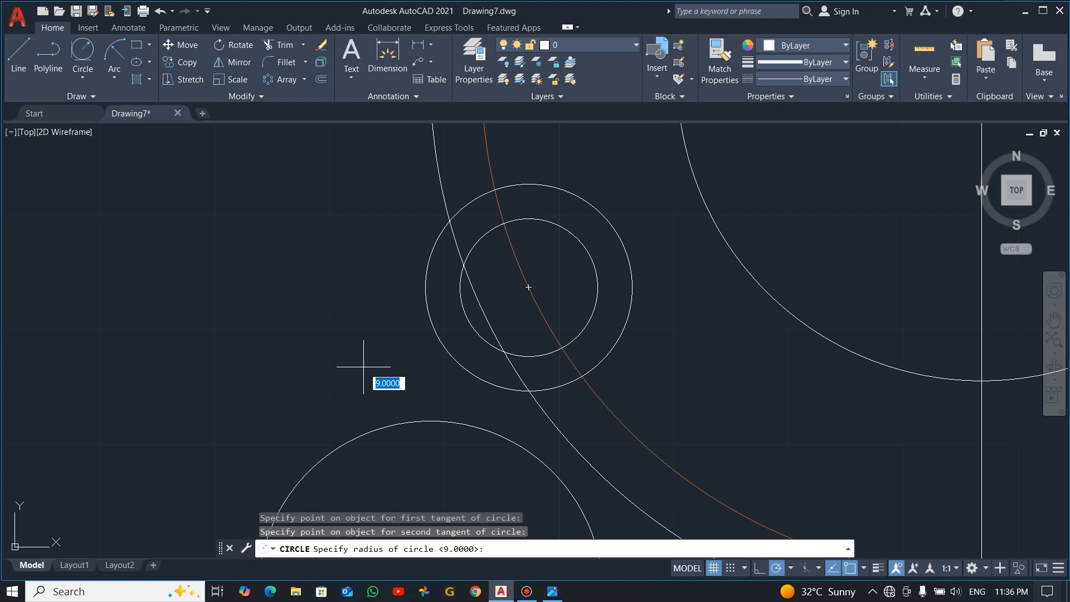
text(7.5)
key(Return)
Step: Trim the radius 7.5 circle down to the blend arc beside the lower-left lobe, and check the lower-right lobe in the reference
text(tr)
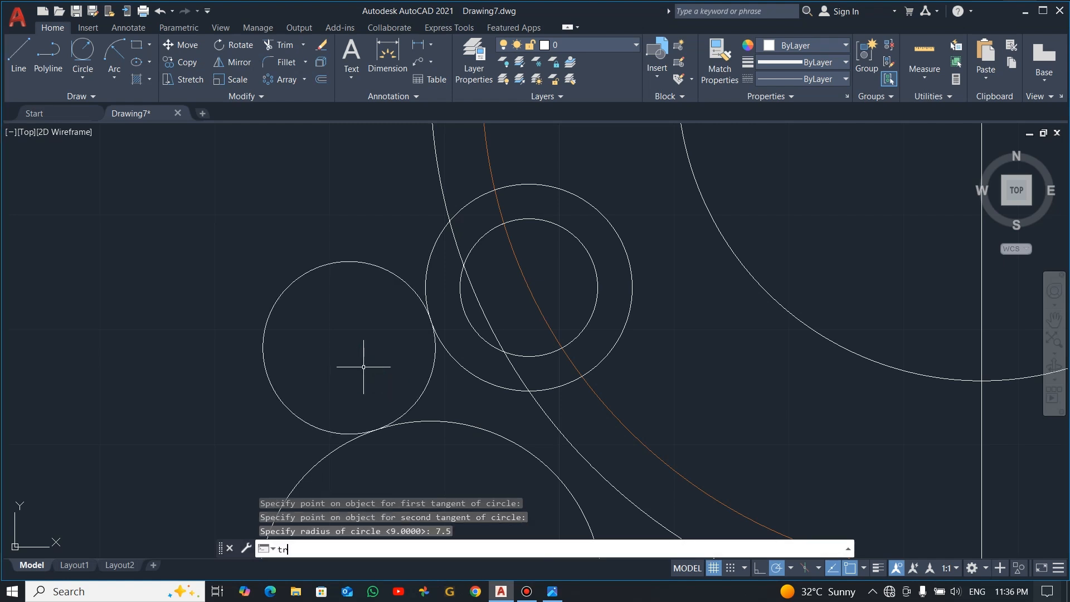
key(Return)
drag(330, 283, 191, 249)
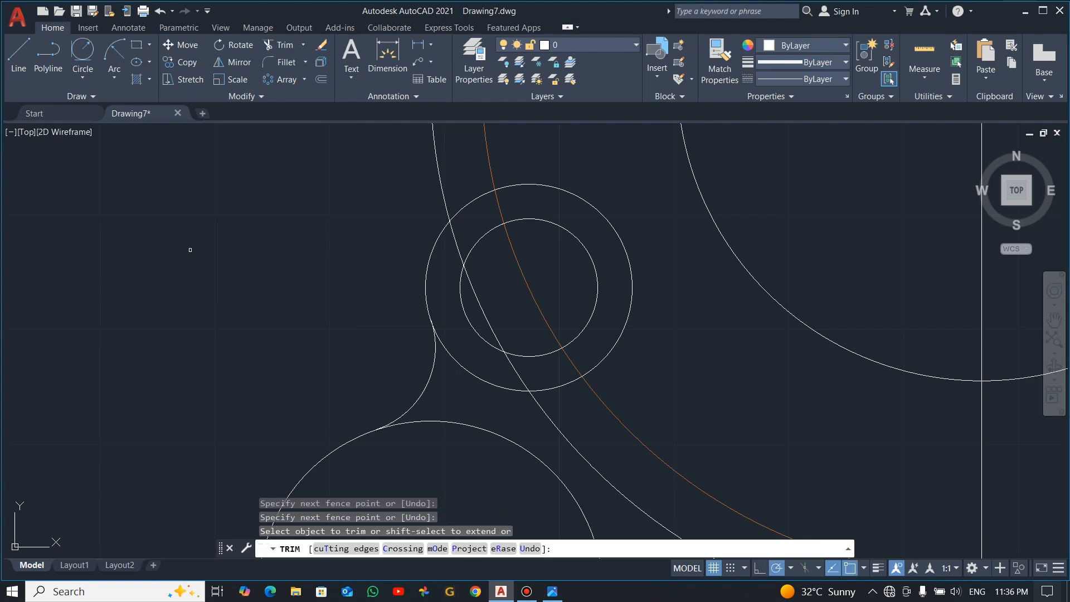
scroll(386, 369, down, 4)
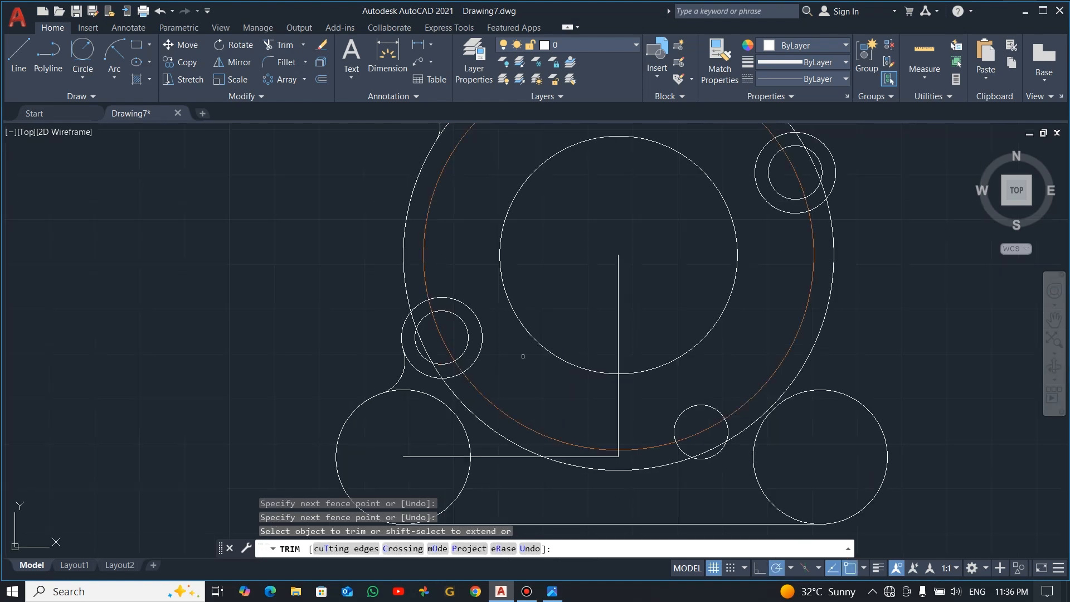
key(alt+Tab)
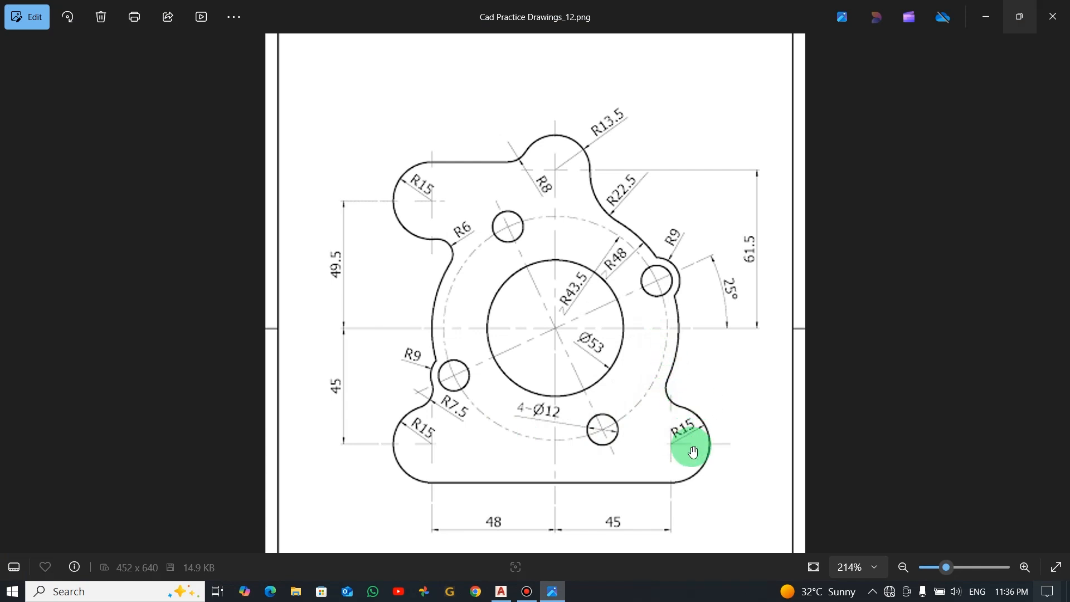
Step: Switch back to AutoCAD and draw a radius 7.5 circle tangent to the large R48 circle and the lower-right lobe
key(alt+Tab)
key(Escape)
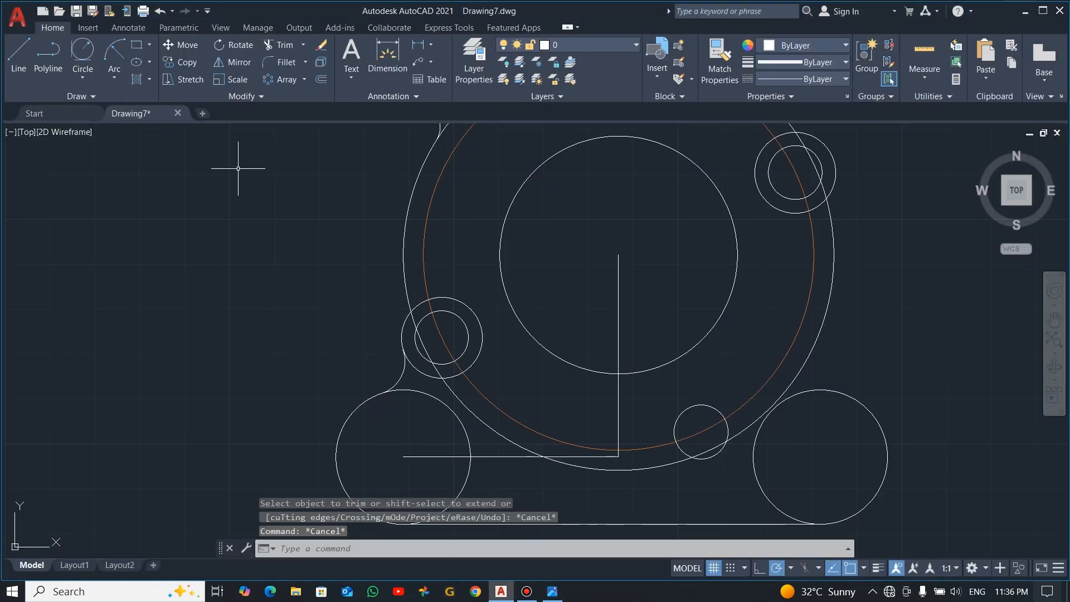
click(79, 46)
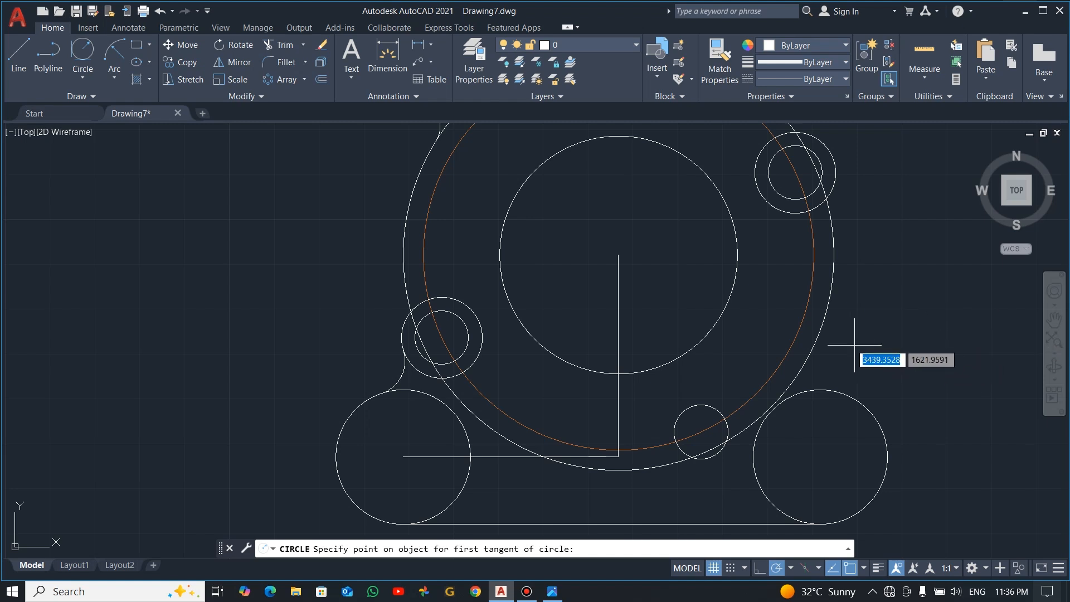
click(821, 337)
click(842, 394)
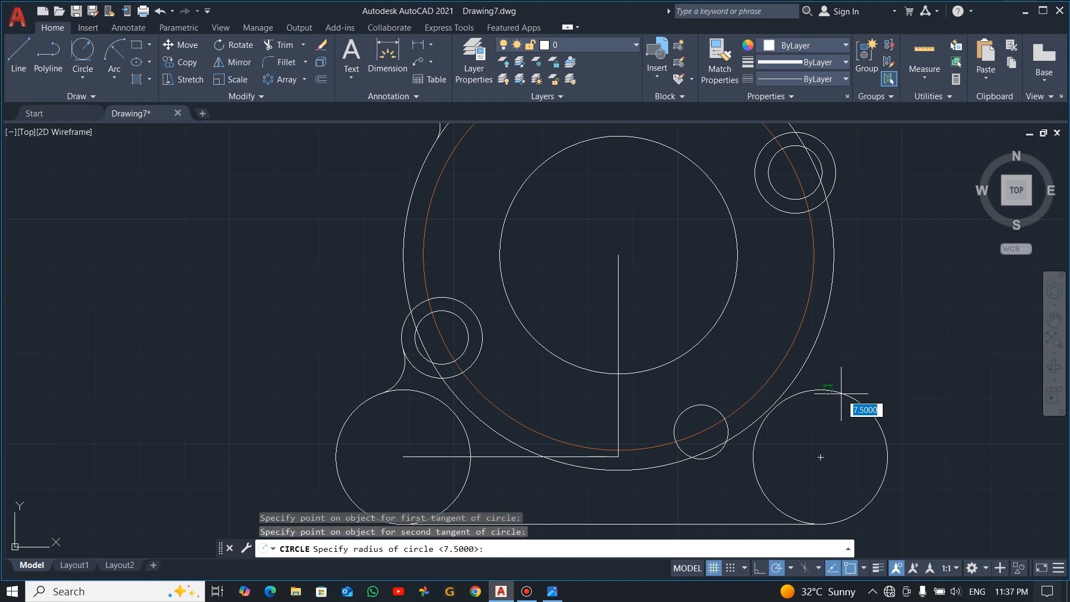
key(Return)
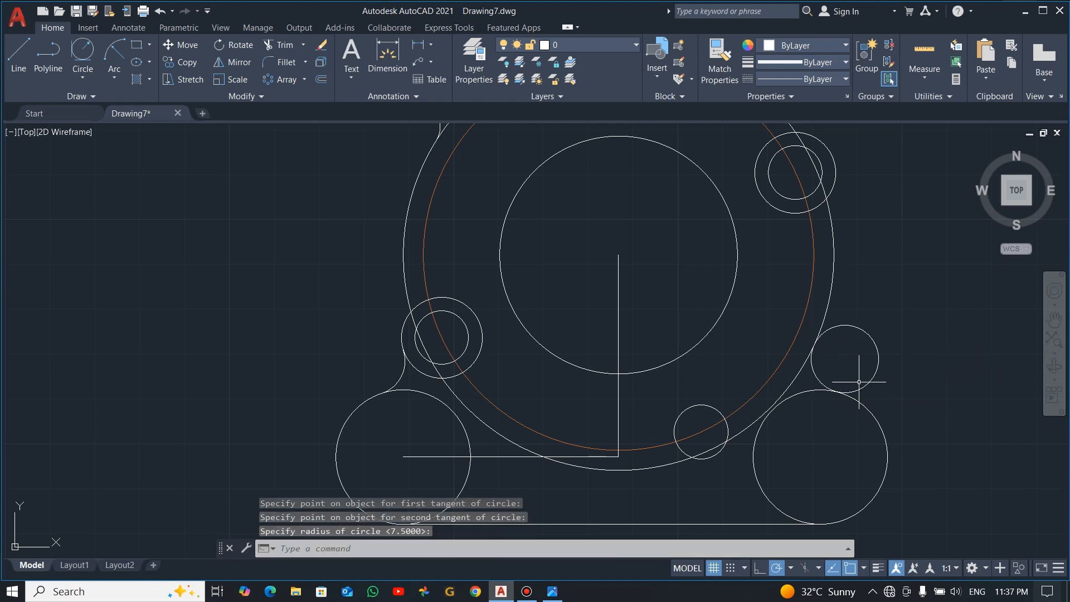
Step: Trim the radius 7.5 circle to its blend arc, and remove the R48 circle's lower portion and the lower-left boss's inner portion
text(tr)
key(Return)
key(Return)
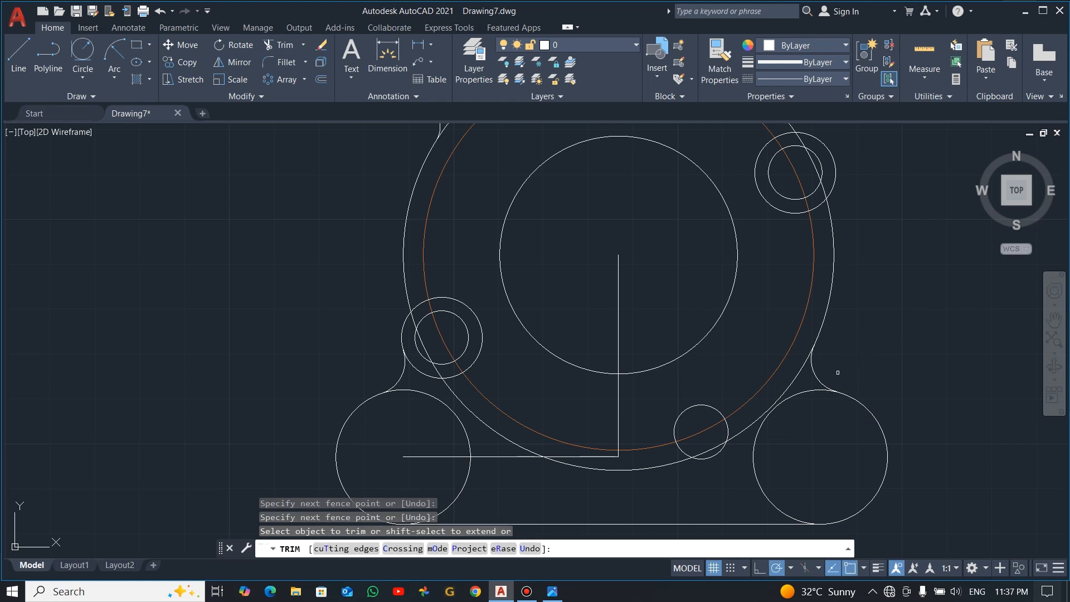
click(799, 374)
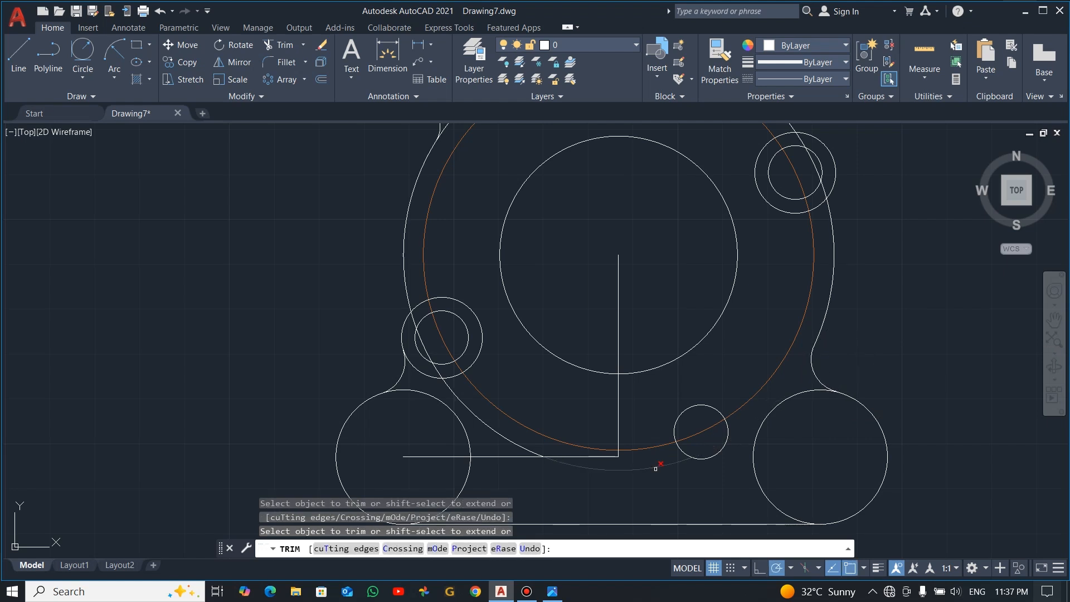
click(474, 422)
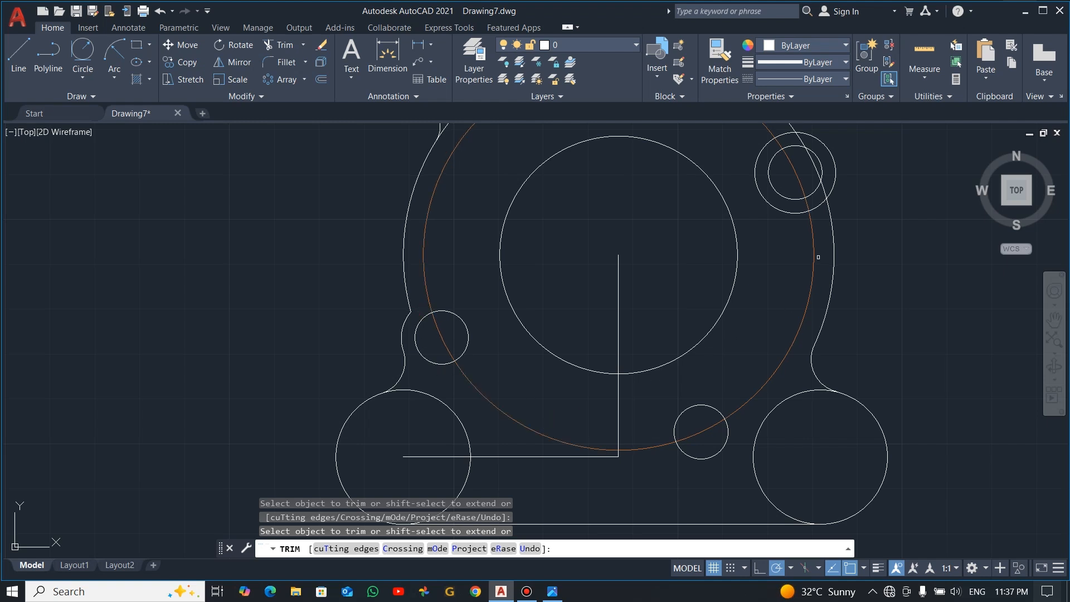
Step: Trim the upper-right boss to its outer arc and remove the leftover R48 and blend arcs inside the upper outline
scroll(818, 257, up, 2)
scroll(803, 223, down, 6)
scroll(797, 195, up, 4)
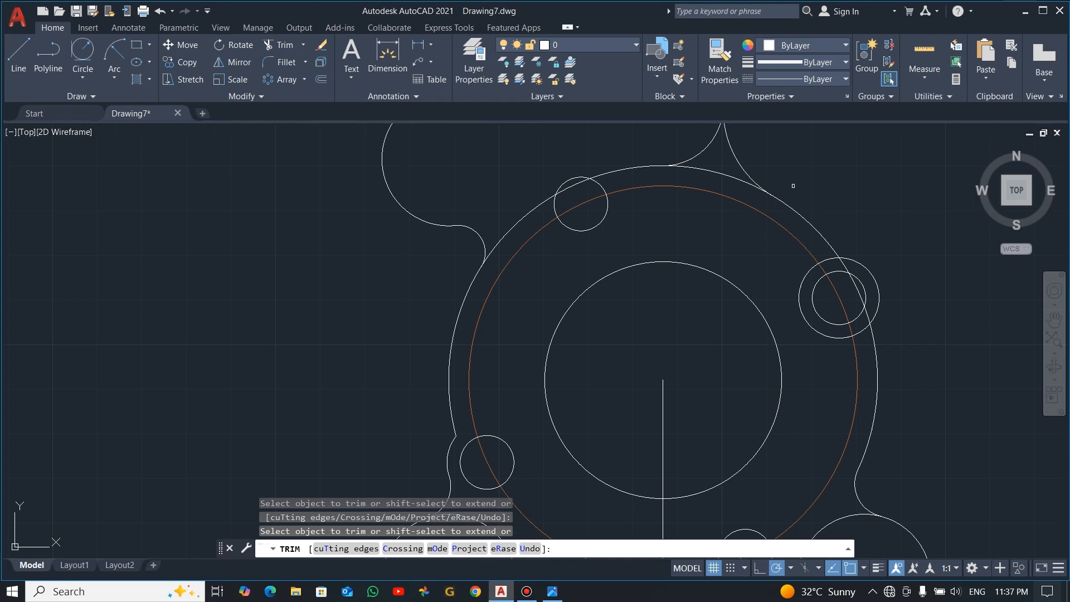
mouse_move(826, 263)
mouse_down()
mouse_move(824, 243)
mouse_move(823, 254)
mouse_up()
click(809, 273)
scroll(635, 172, down, 2)
scroll(735, 133, up, 2)
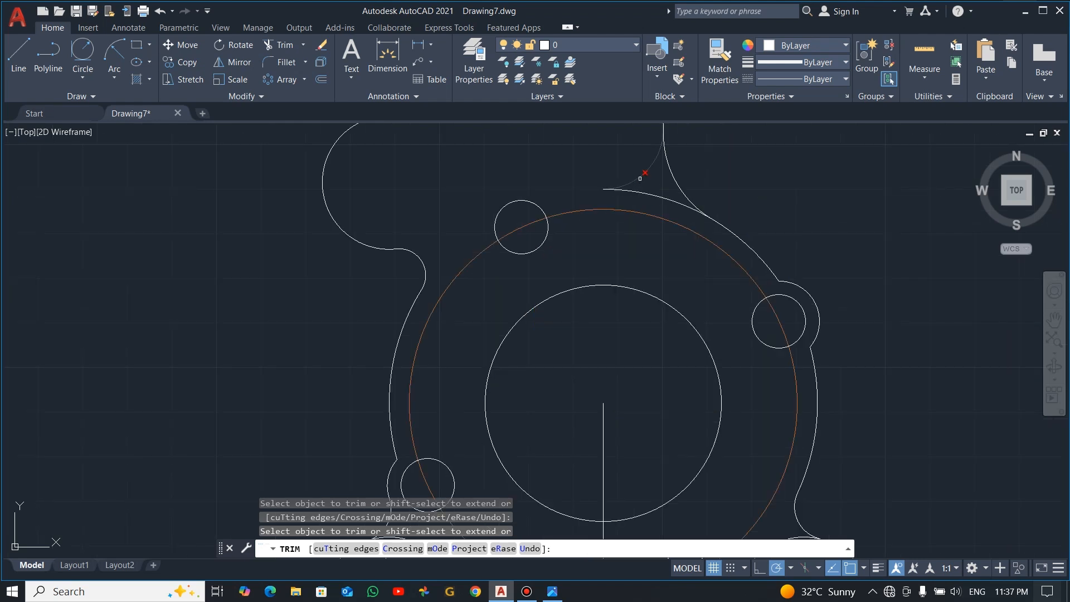
scroll(696, 209, down, 2)
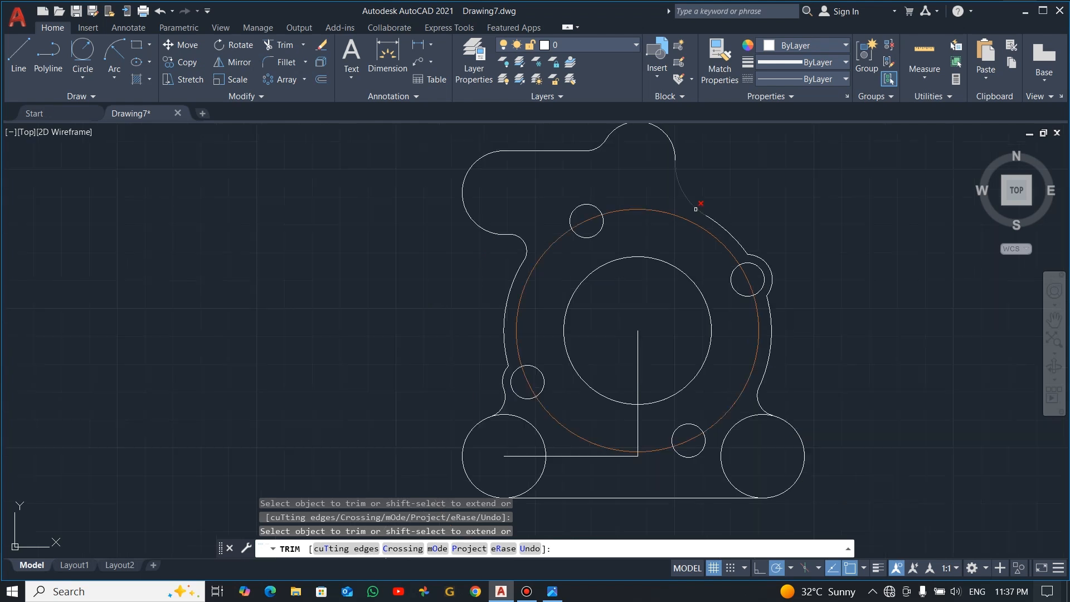
key(Escape)
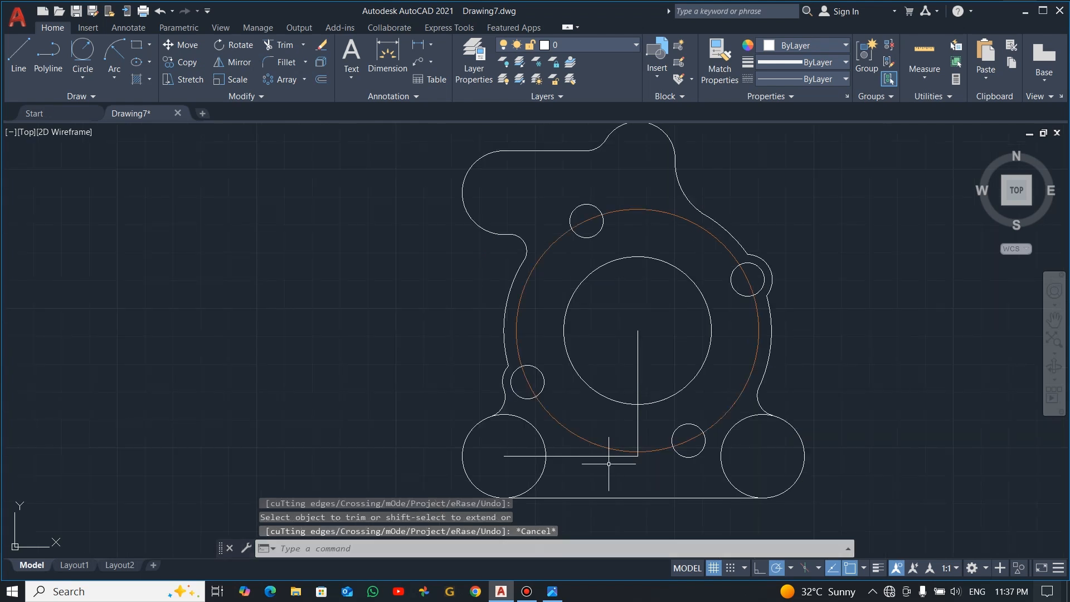
Step: Delete the vertical and horizontal construction lines between the plate's center and the lower-left lobe
click(599, 440)
key(Escape)
click(637, 422)
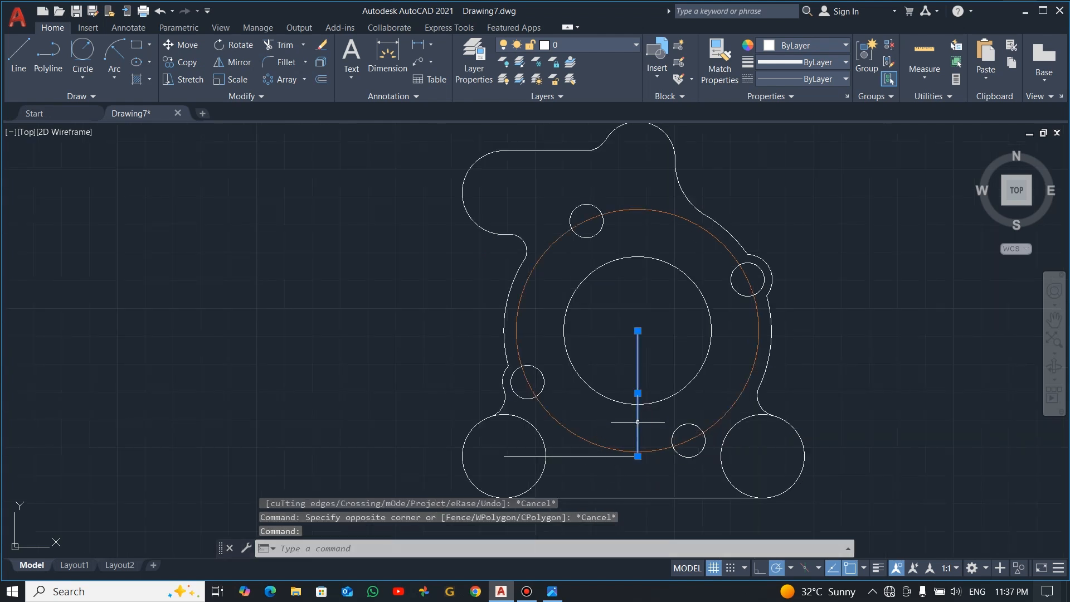
click(611, 455)
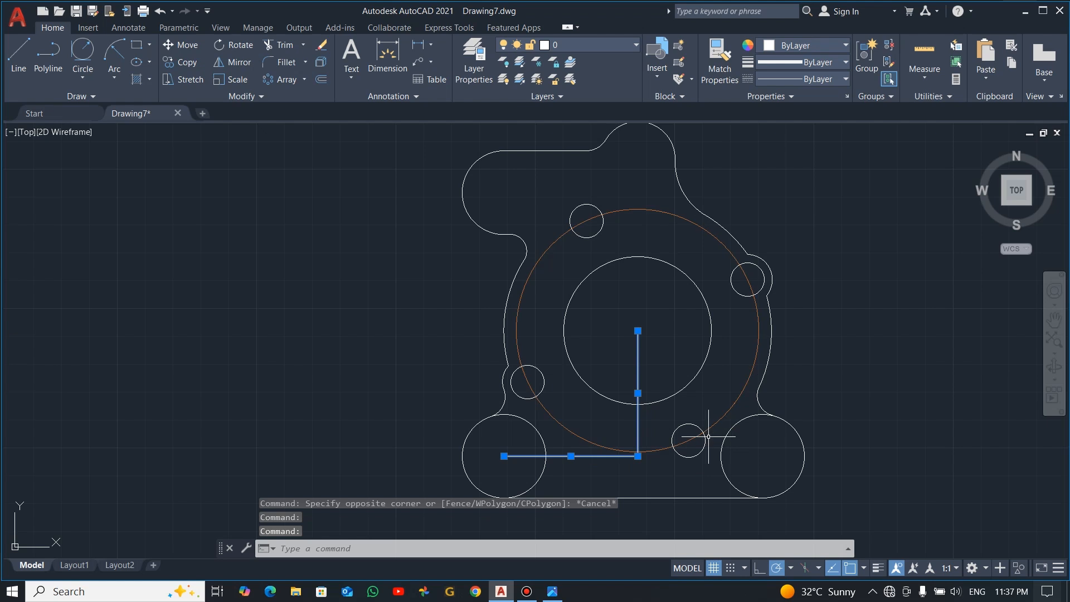
key(Delete)
Step: Trim away the inner portion of the lower-left lobe's circle so only its outer arc is kept
text(tr)
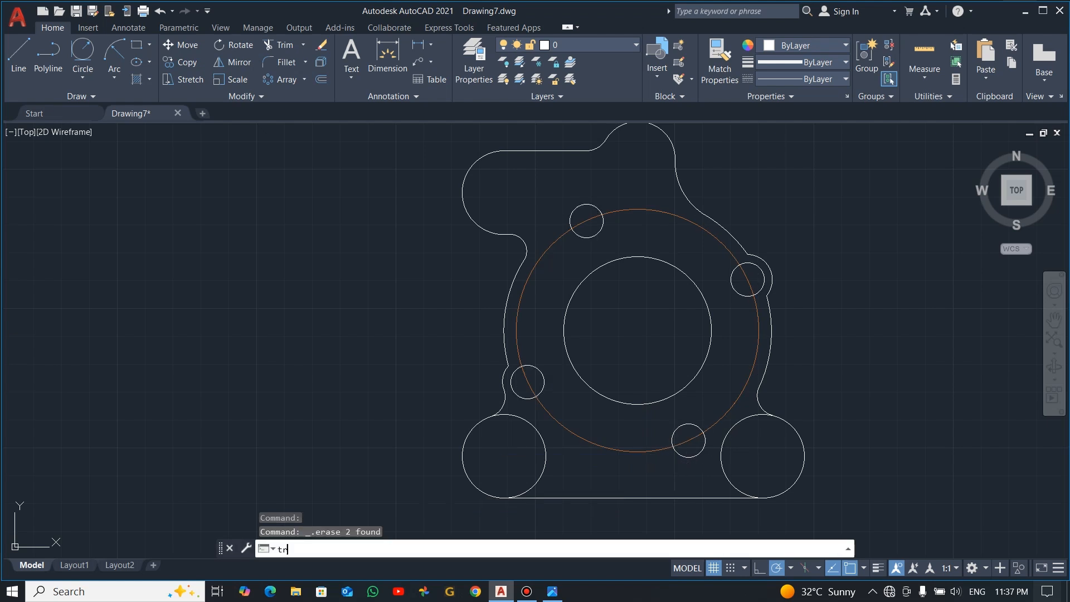
key(Return)
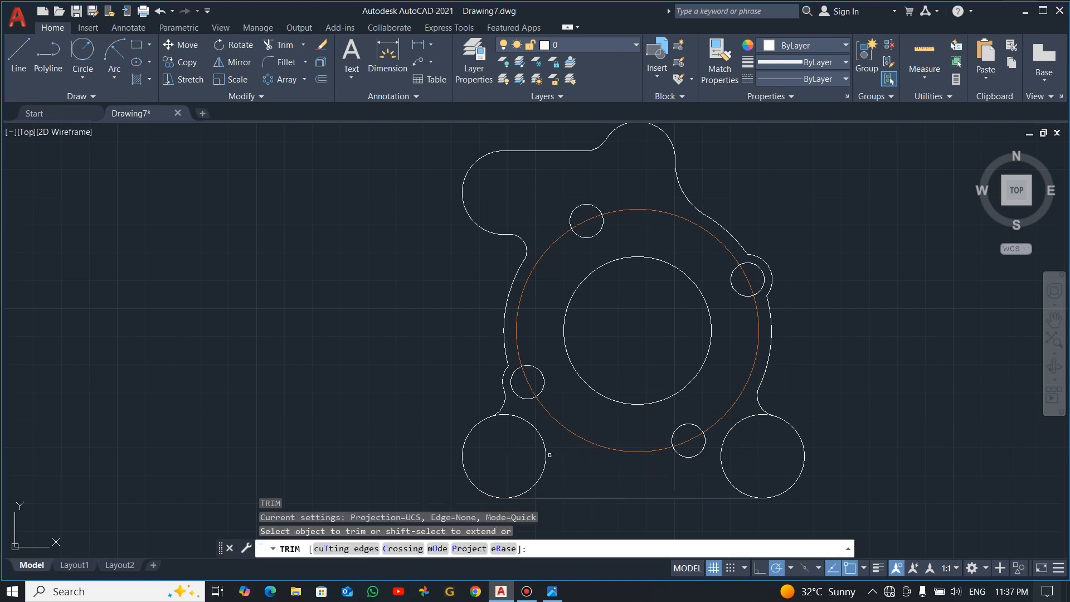
click(544, 446)
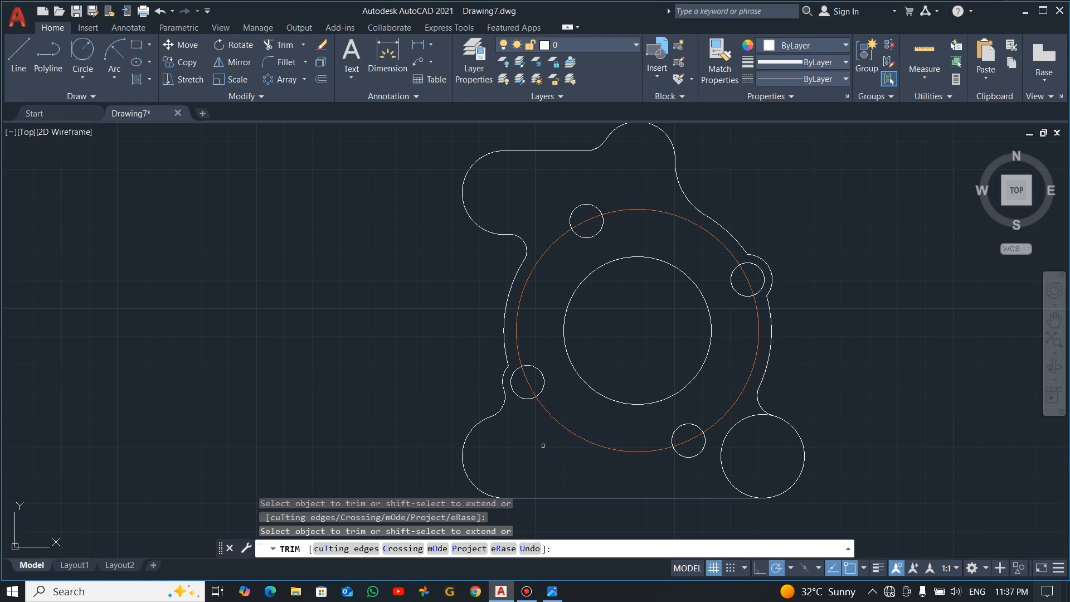
key(Escape)
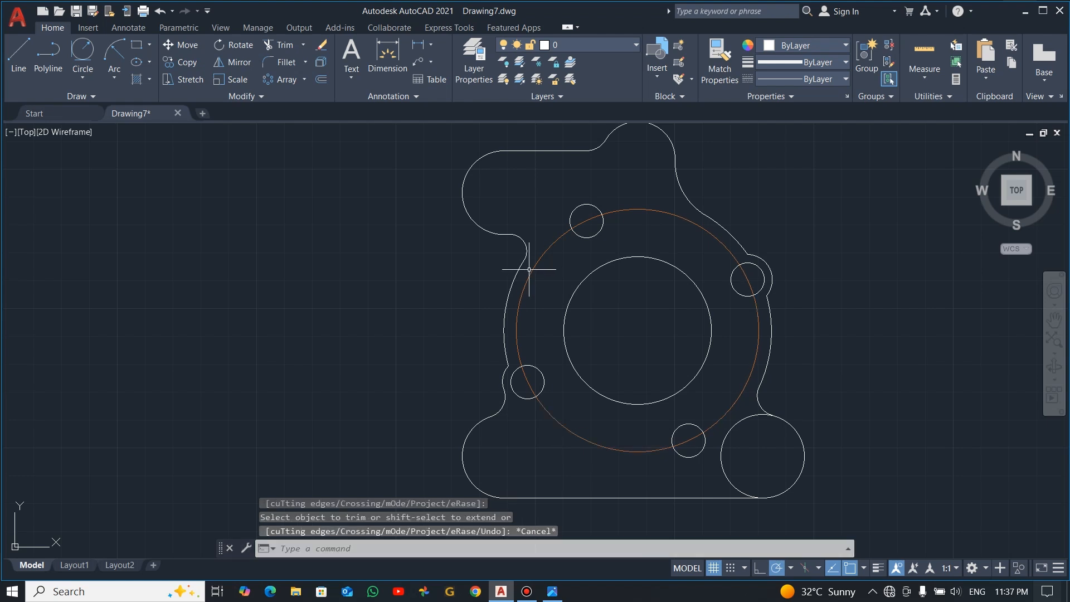
click(532, 269)
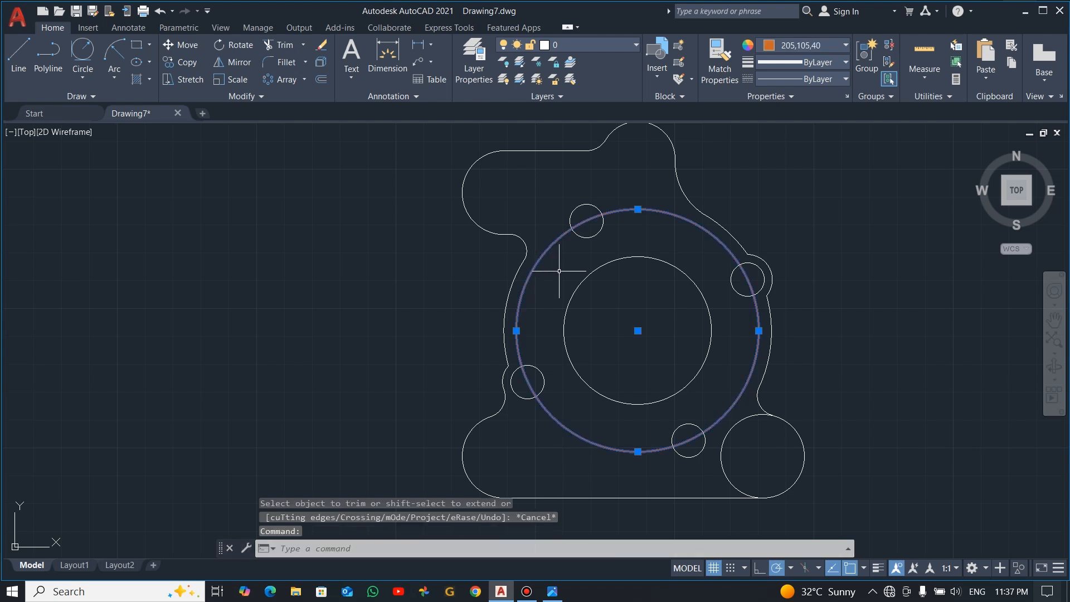
key(Delete)
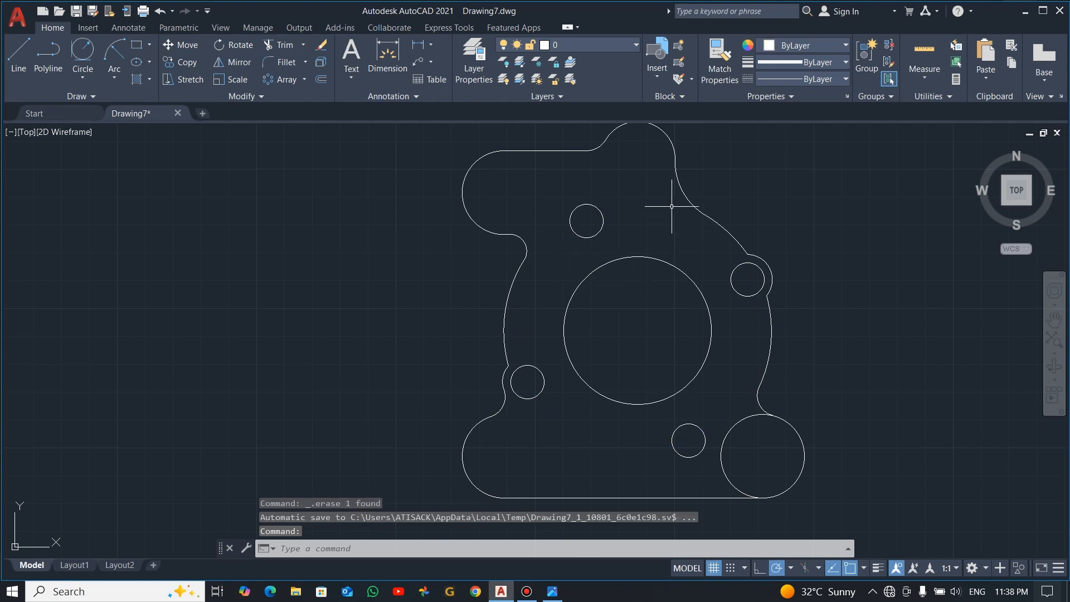
key(ctrl+z)
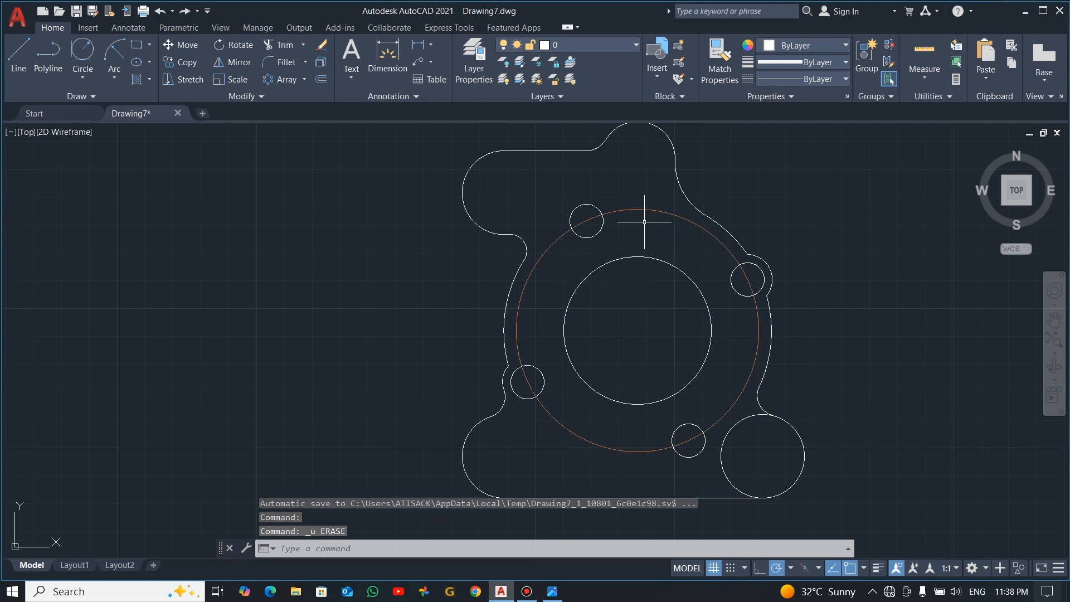
Step: Load the CENTER2 linetype from acadiso.lin into the drawing
click(641, 212)
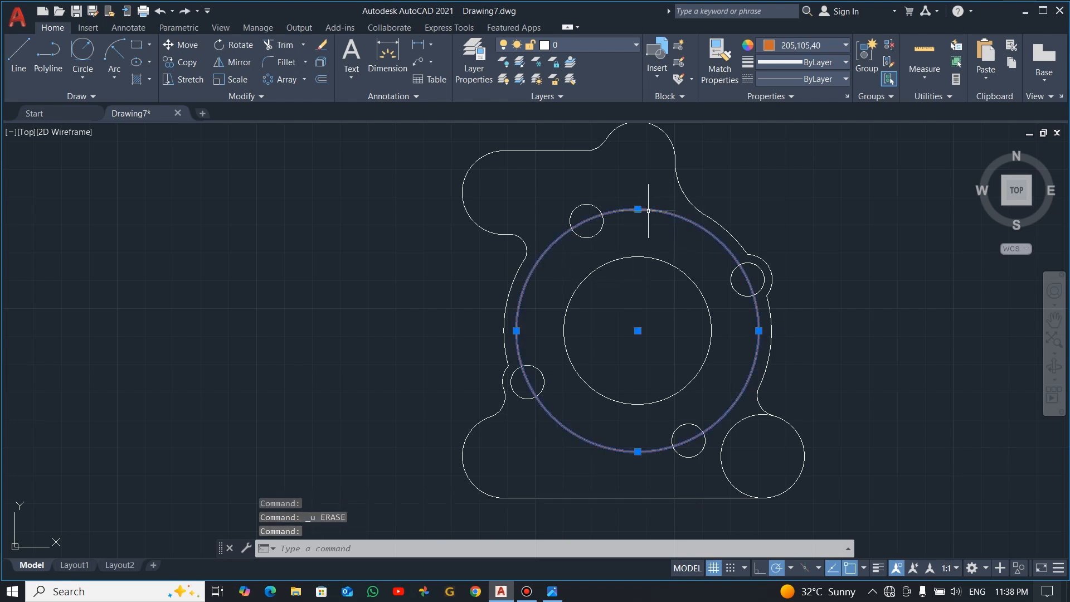
click(829, 80)
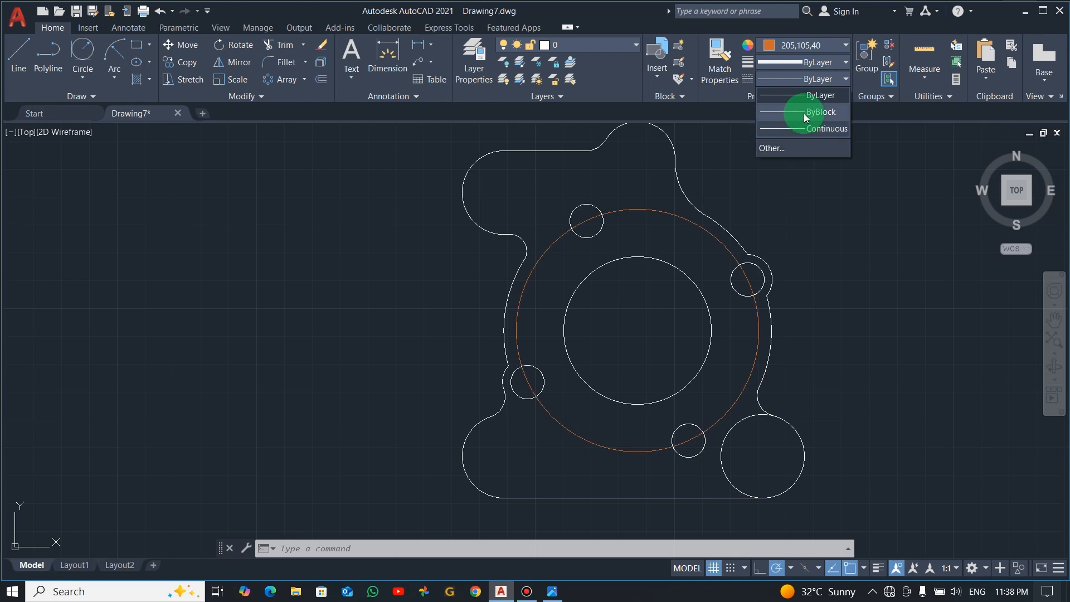
click(780, 148)
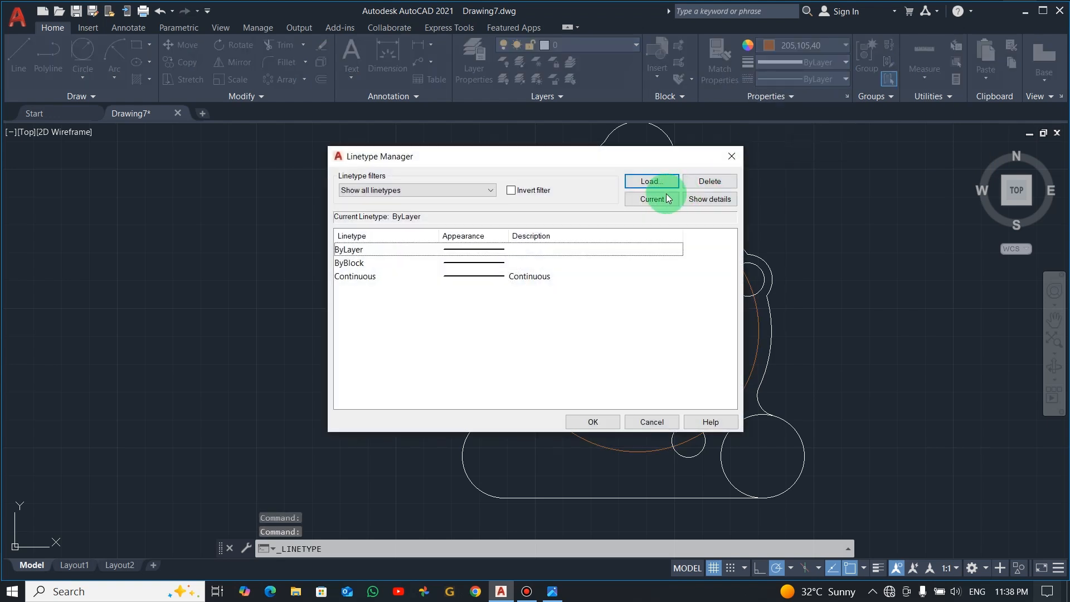
click(661, 181)
scroll(591, 295, down, 4)
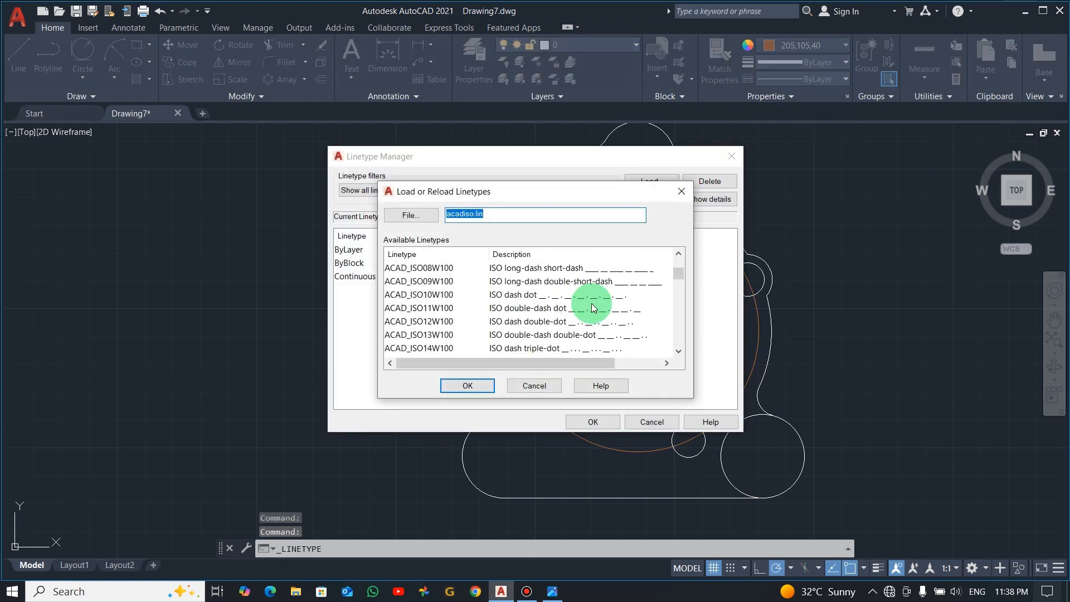
scroll(450, 328, down, 3)
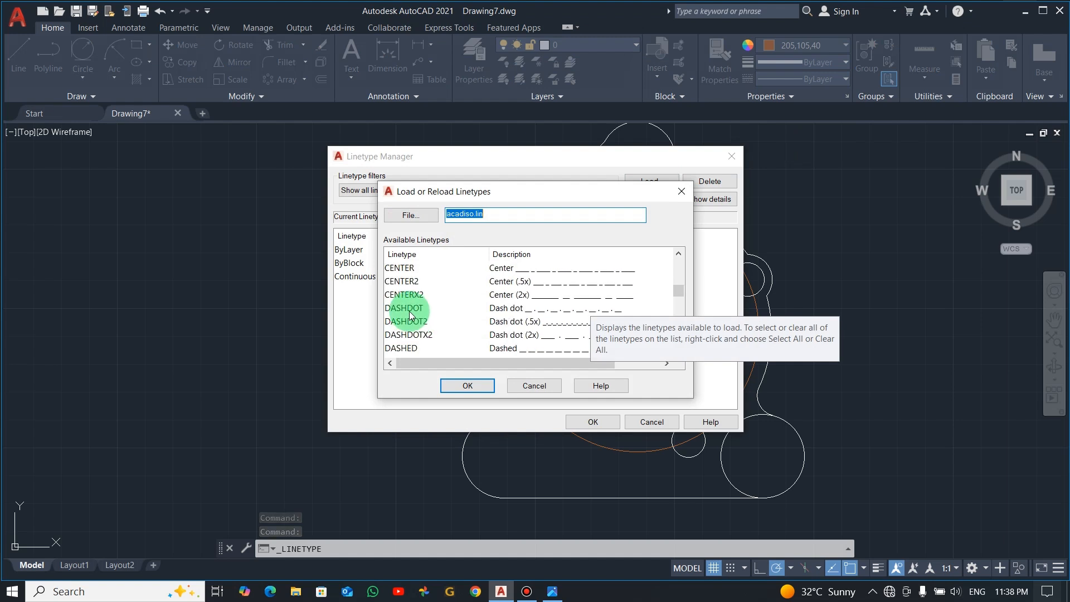
click(495, 281)
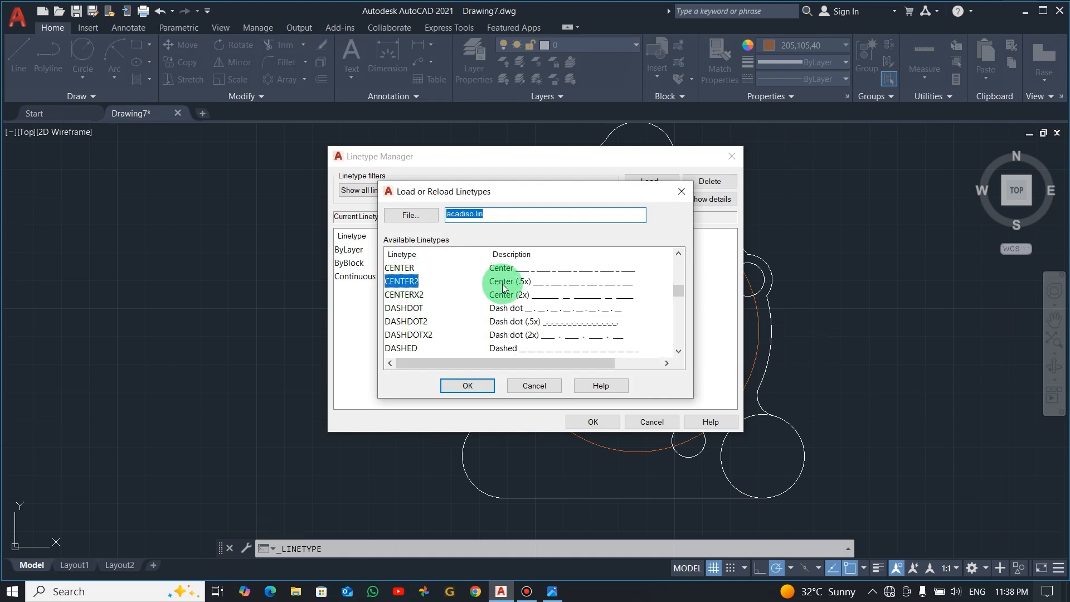
click(487, 382)
click(533, 276)
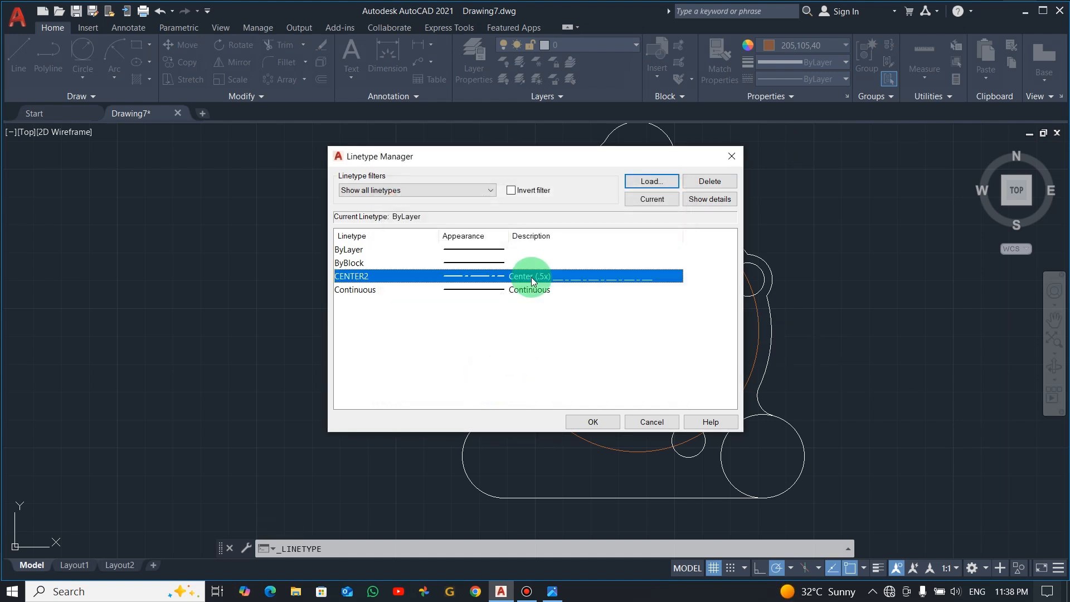
click(605, 426)
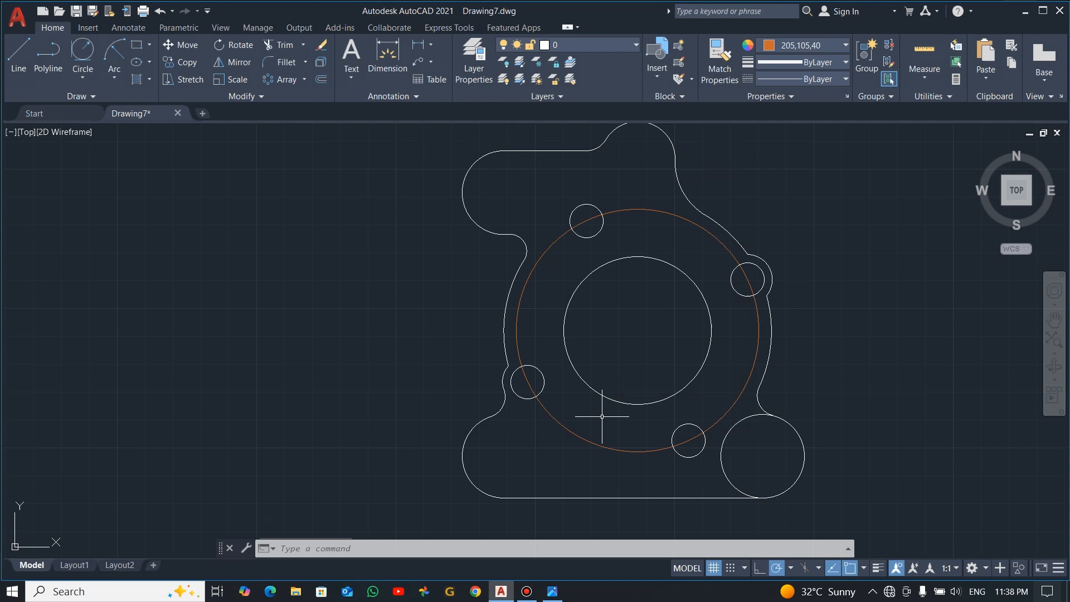
Step: Apply the CENTER2 linetype to the orange circle passing through the four small holes
click(658, 213)
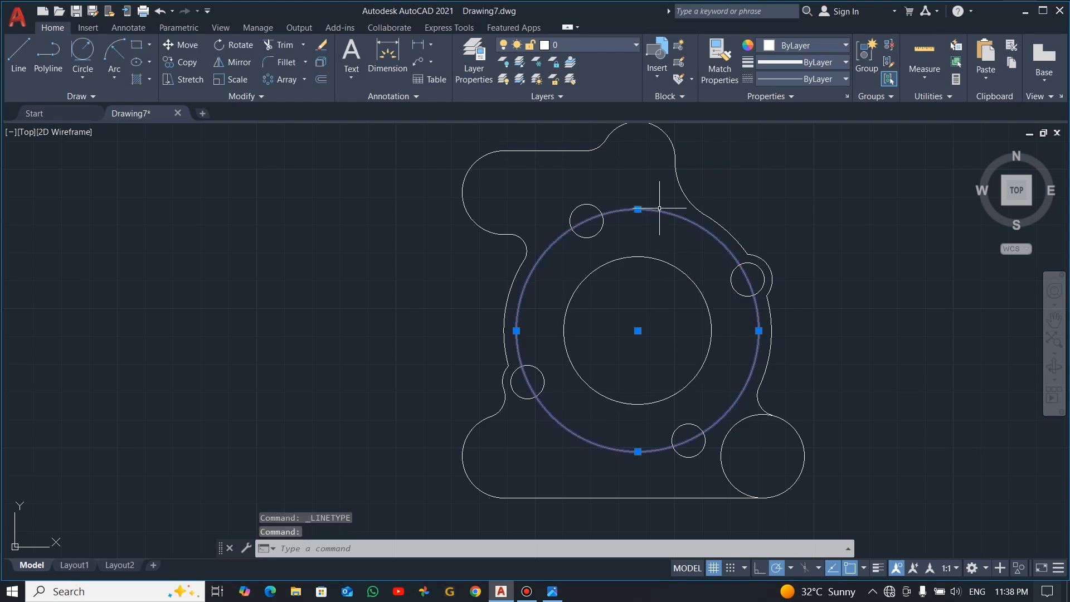
click(804, 79)
click(799, 136)
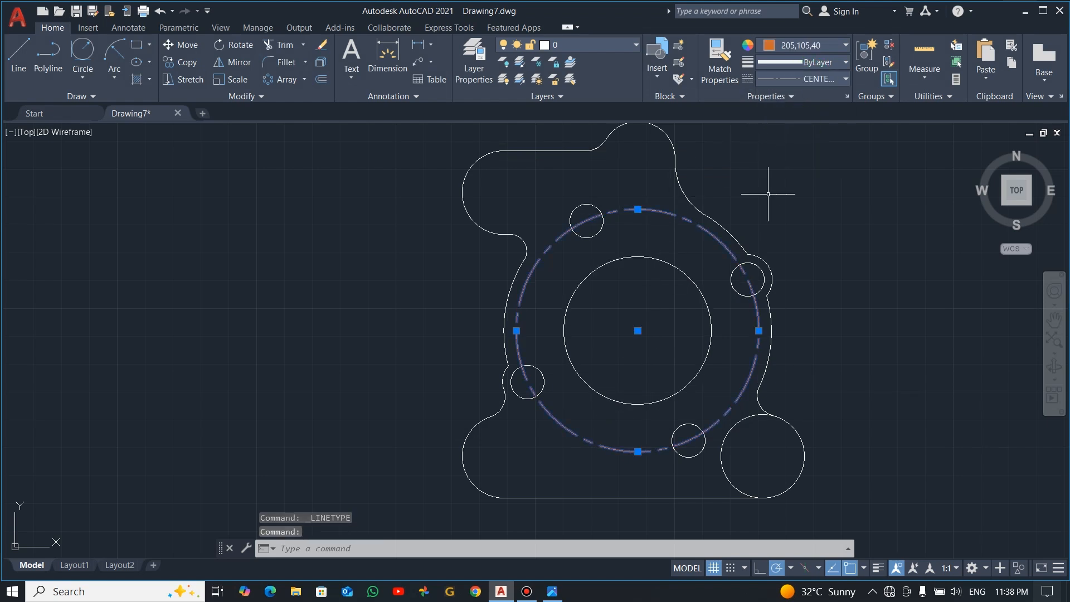
key(Escape)
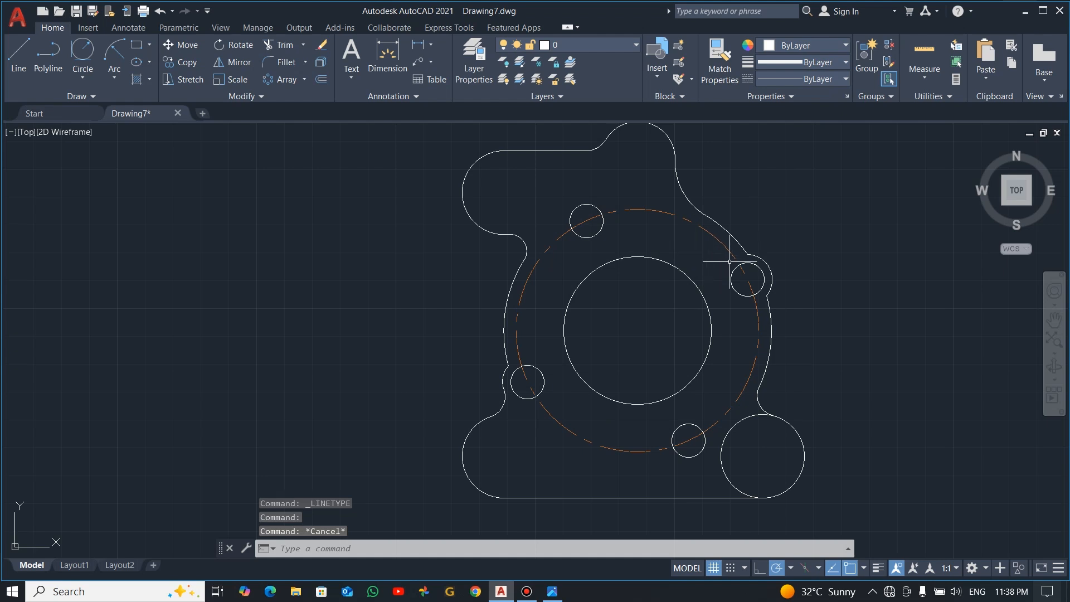
Step: Trim away the inner portion of the lower-right lobe's circle, and switch to the reference image to check the finished outline
text(tr)
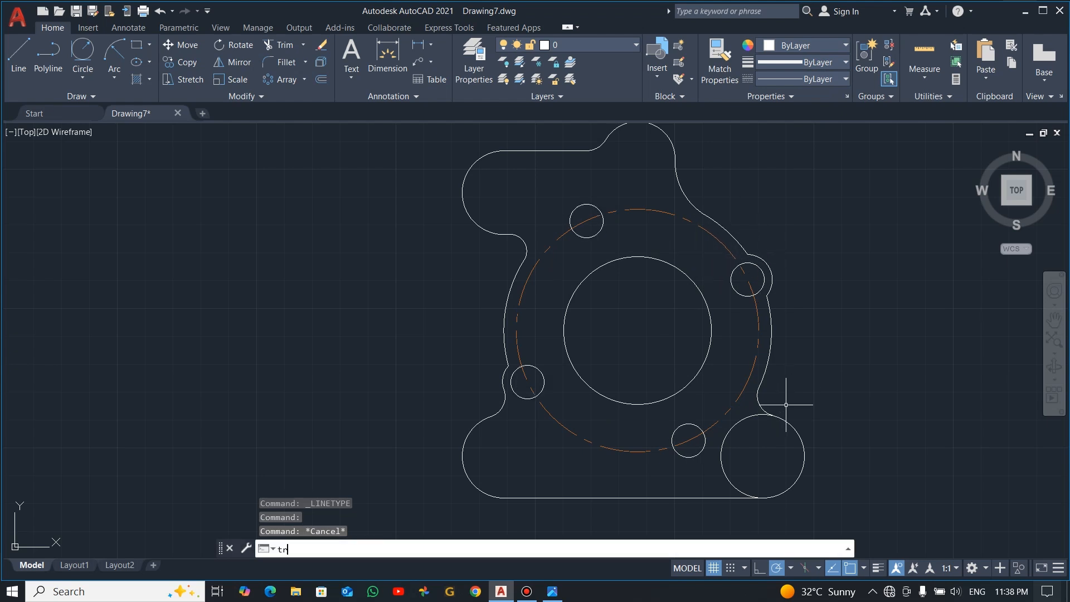
key(Return)
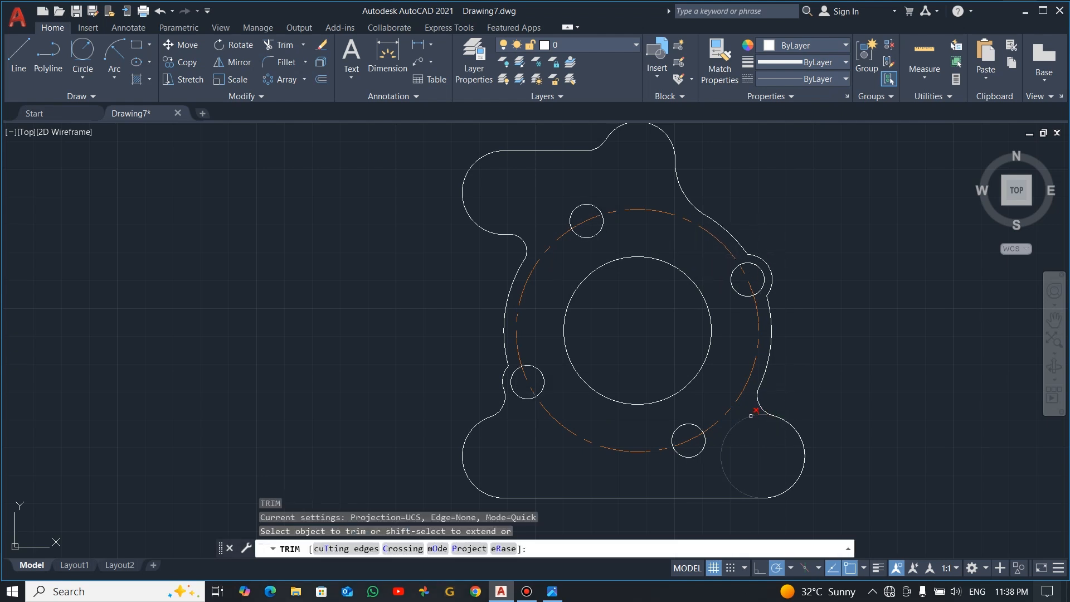
click(751, 415)
key(Escape)
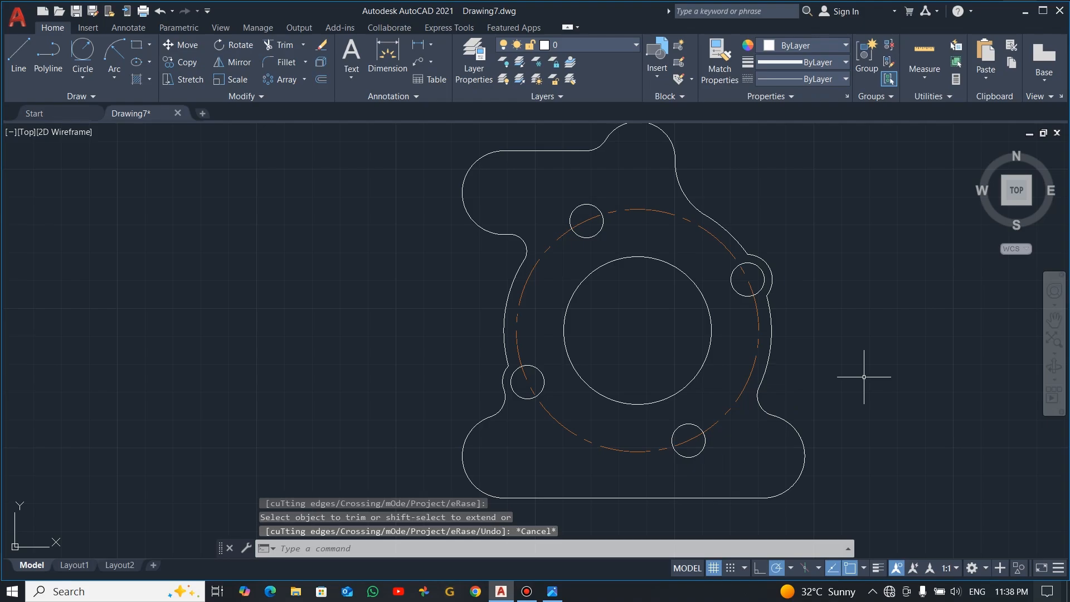
key(alt+Tab)
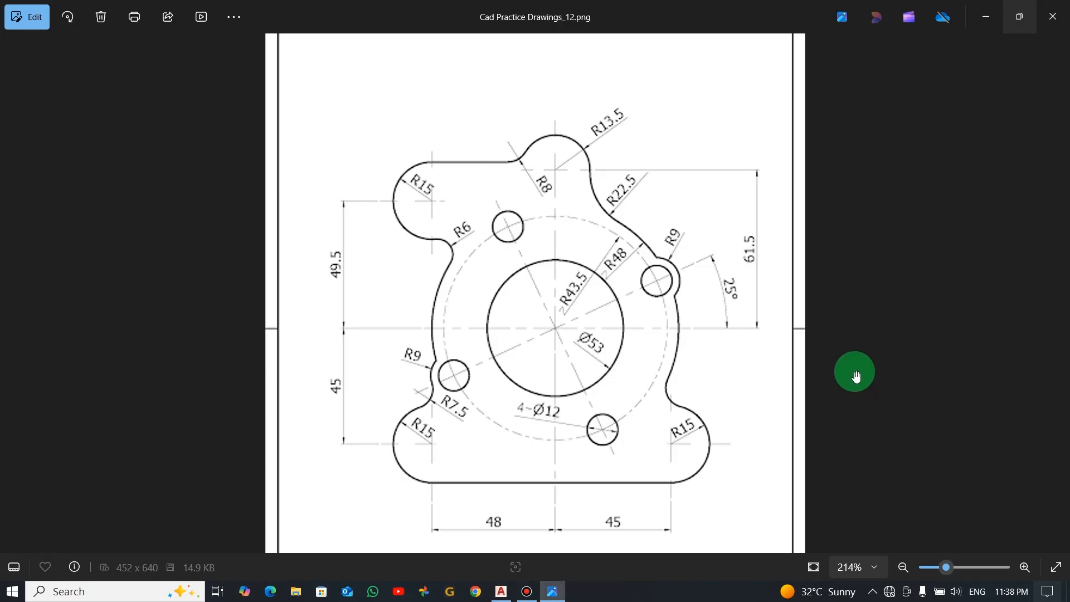
Step: Return to the AutoCAD drawing and turn on lineweight display
key(alt+Tab)
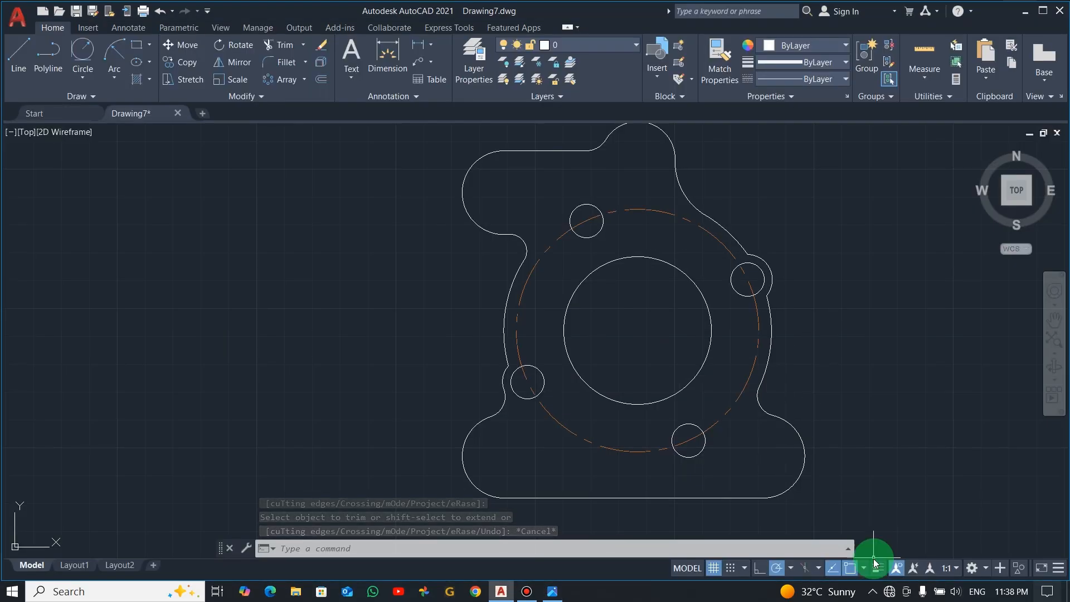
click(875, 564)
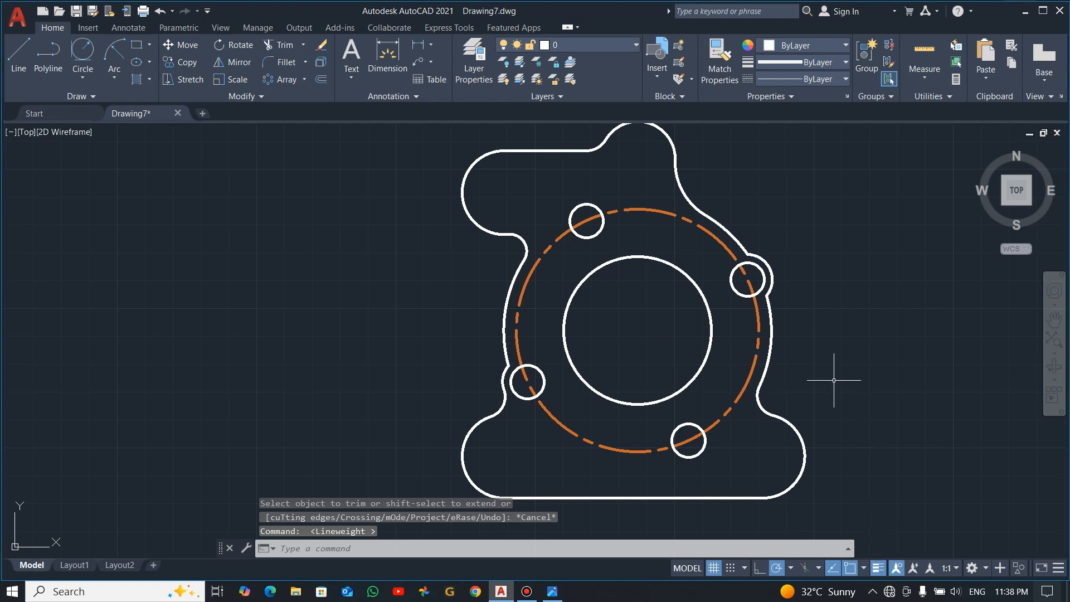
key(Escape)
Step: Set the lineweight of the orange circle through the four small holes to 0.25 mm
click(758, 340)
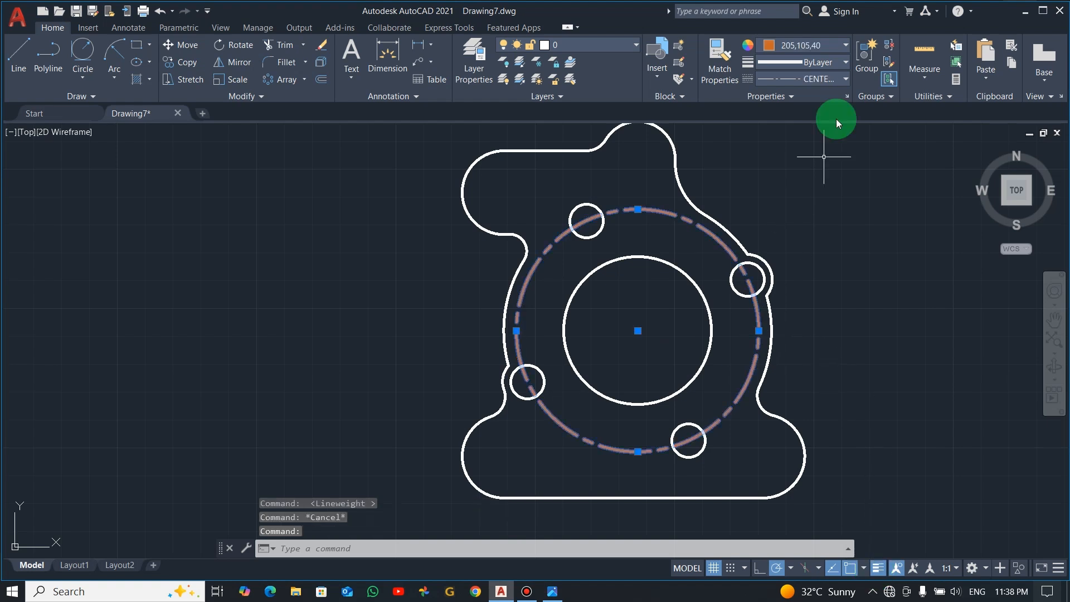
click(817, 62)
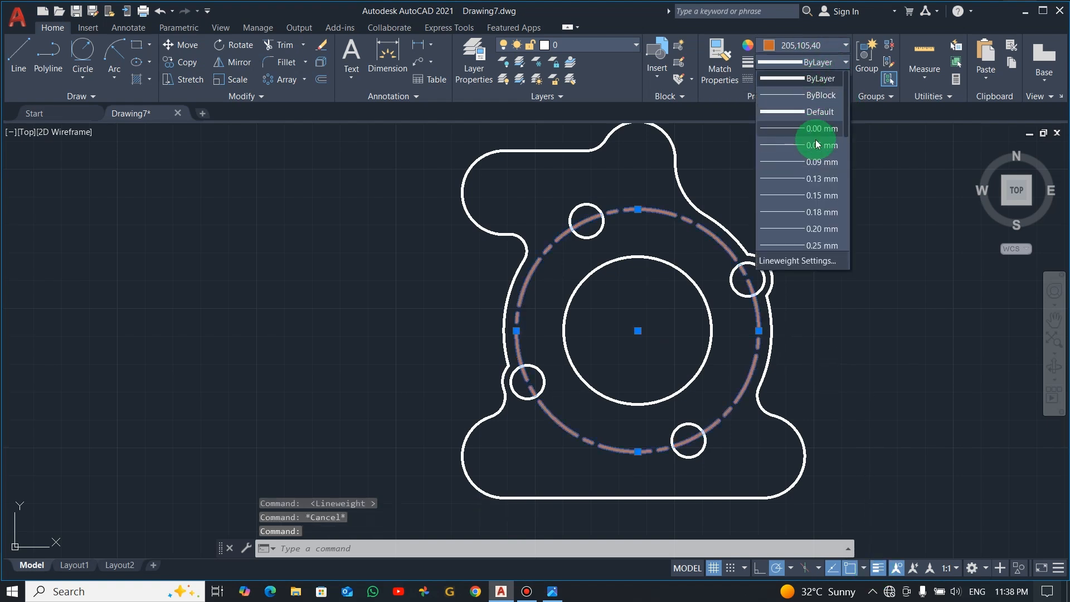
scroll(818, 228, down, 3)
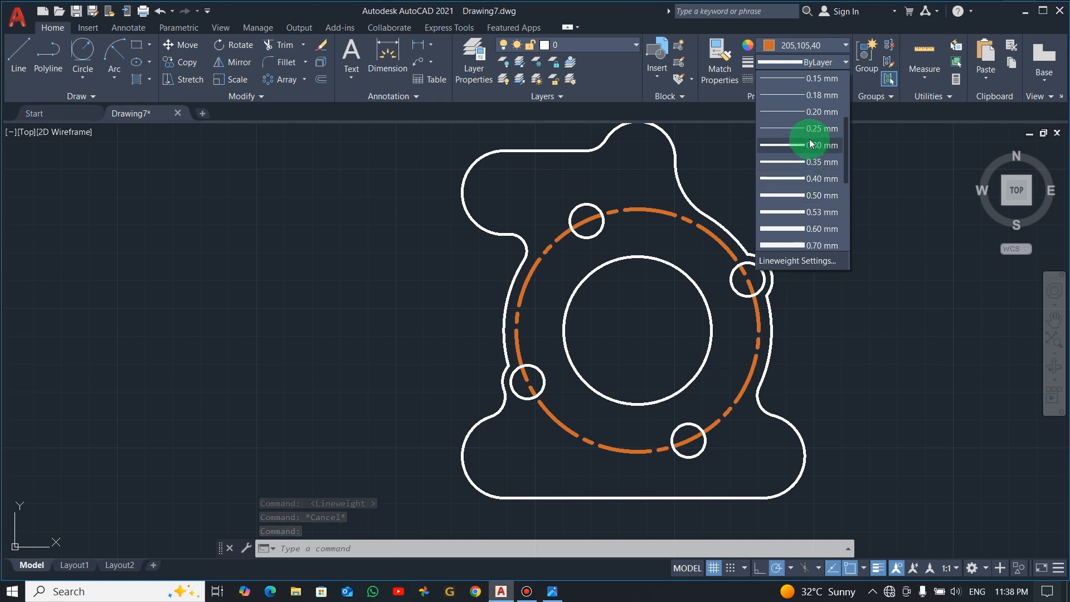
click(811, 128)
scroll(714, 196, down, 2)
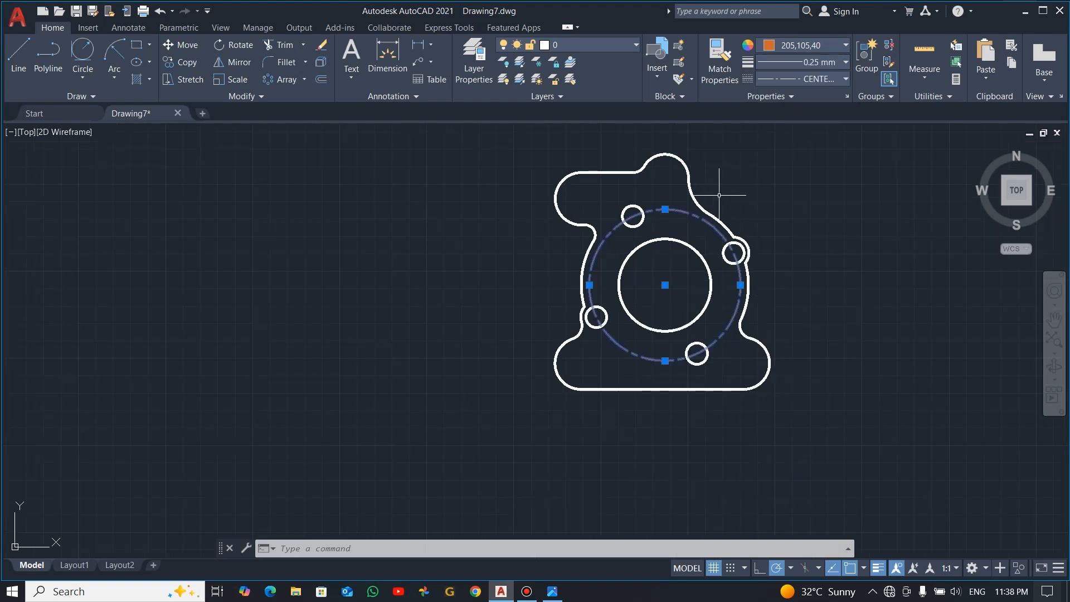
scroll(730, 189, up, 2)
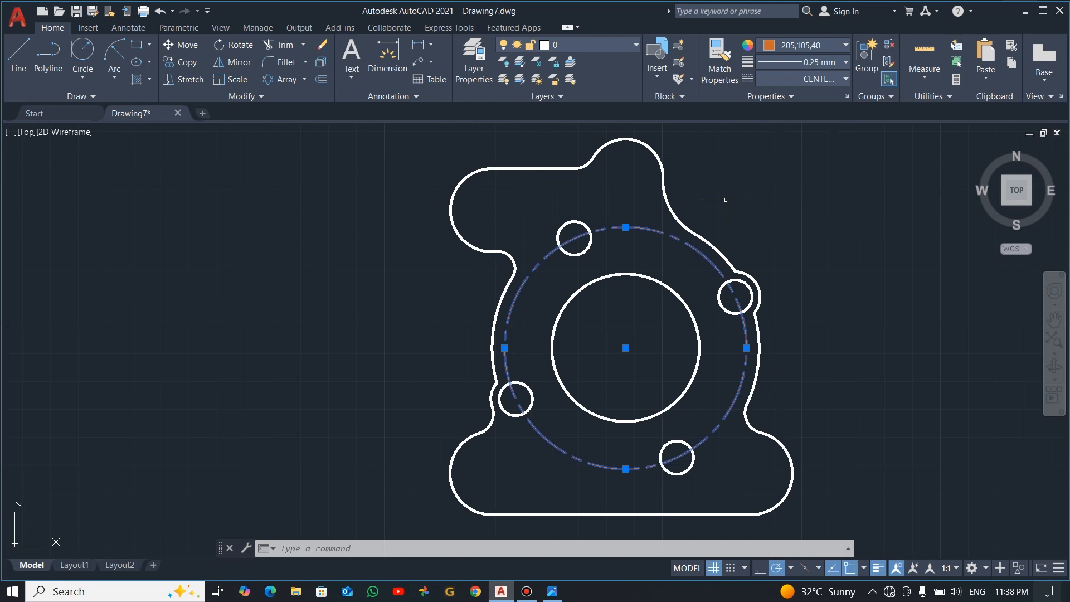
key(Escape)
key(Escape)
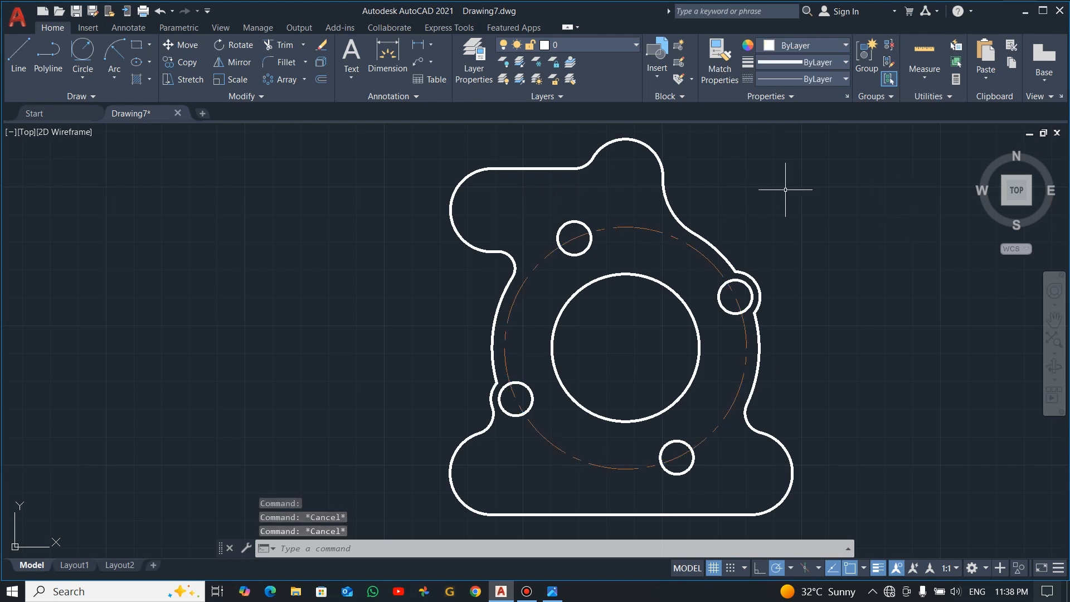
Step: Glance at the reference image, and create a new layer named DIM with index color 80
key(alt+Tab)
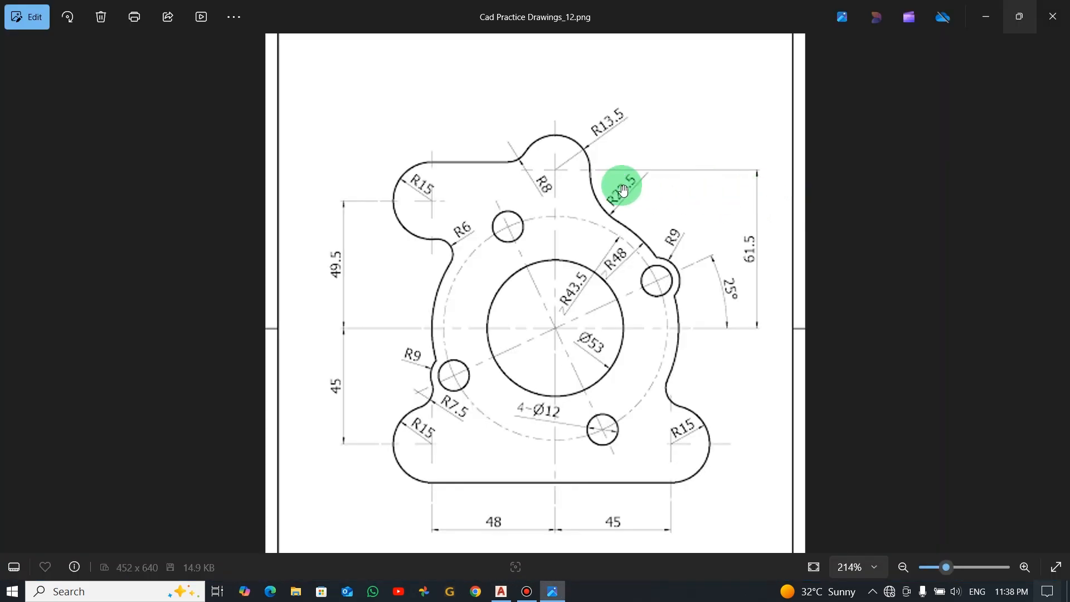
key(alt+Tab)
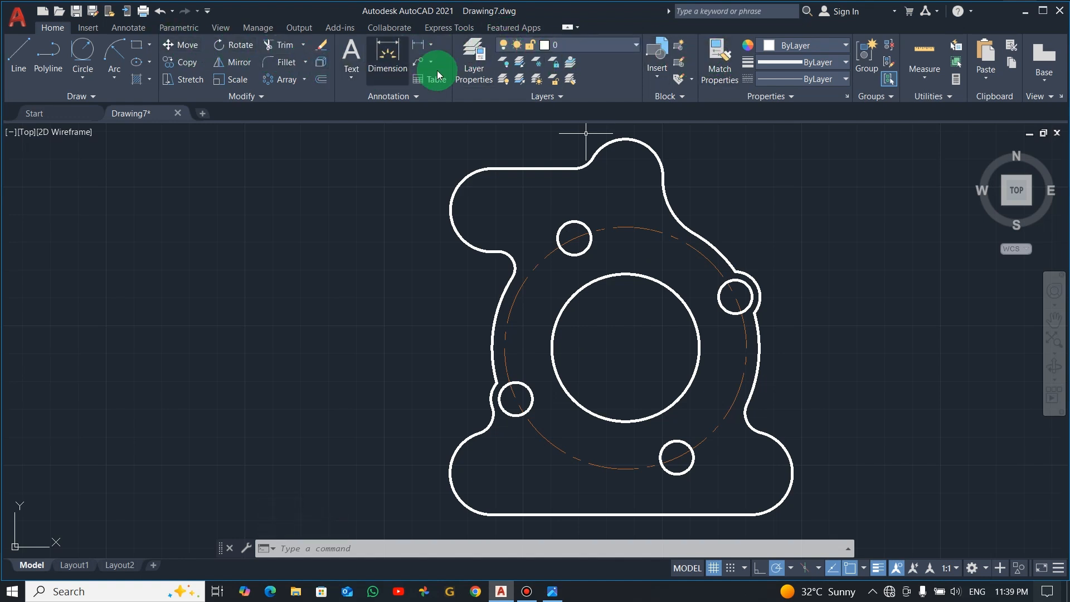
click(474, 75)
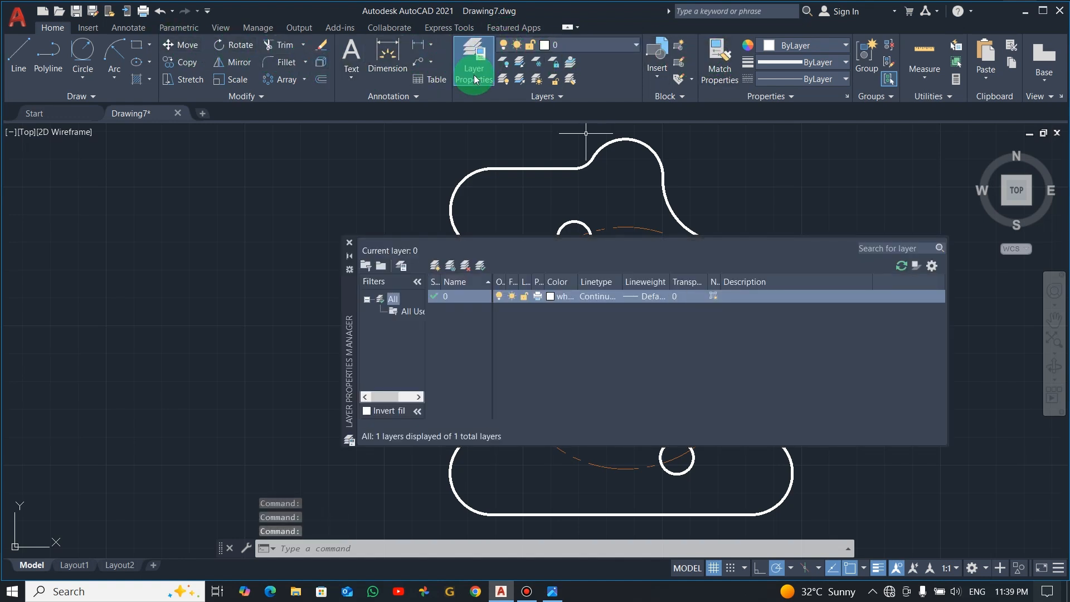
click(435, 266)
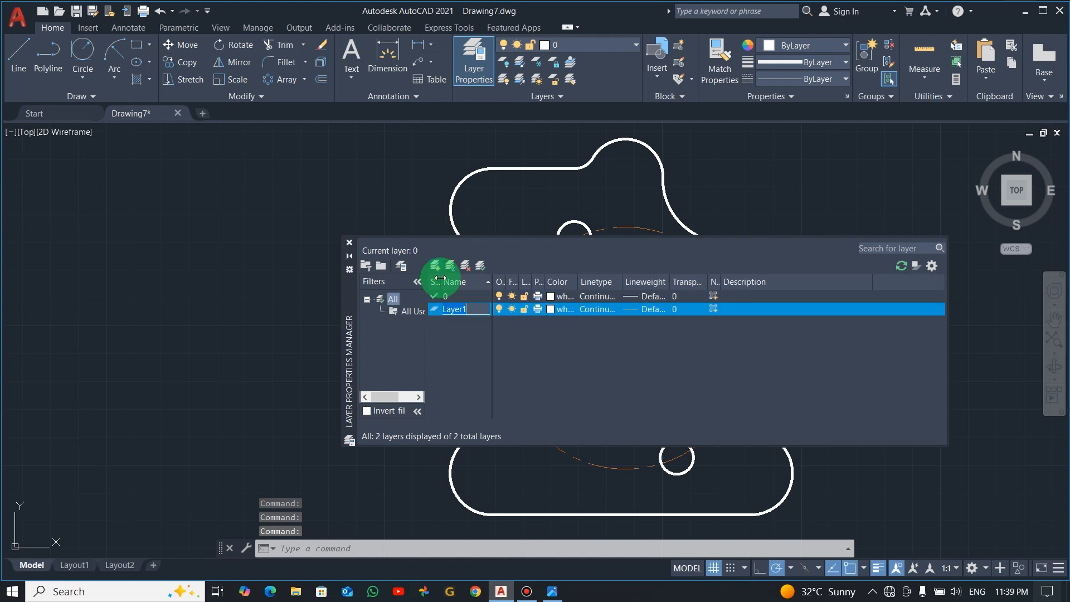
text(DIM)
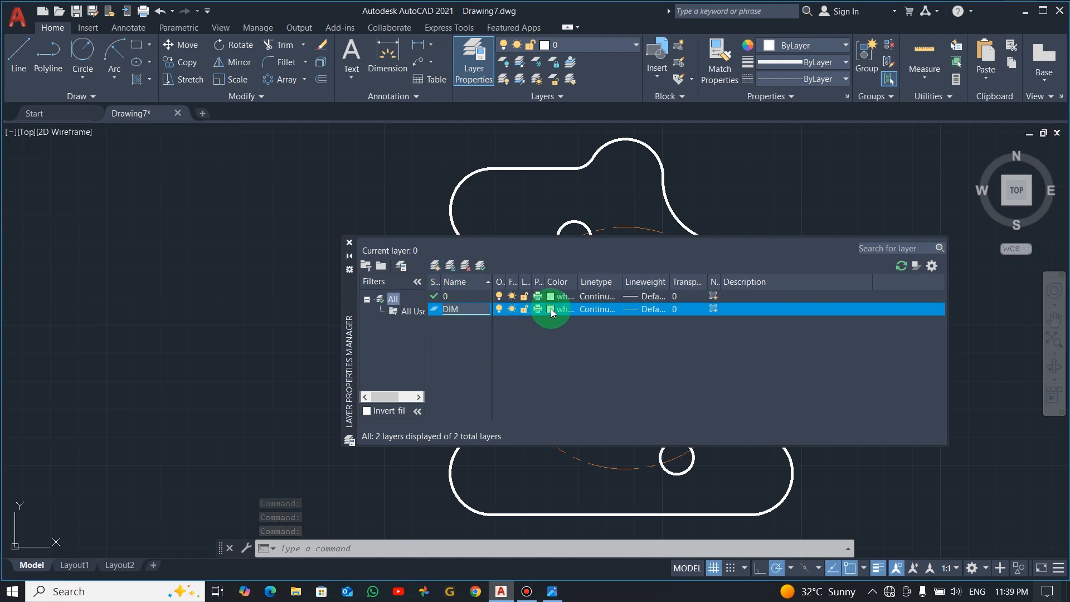
click(550, 309)
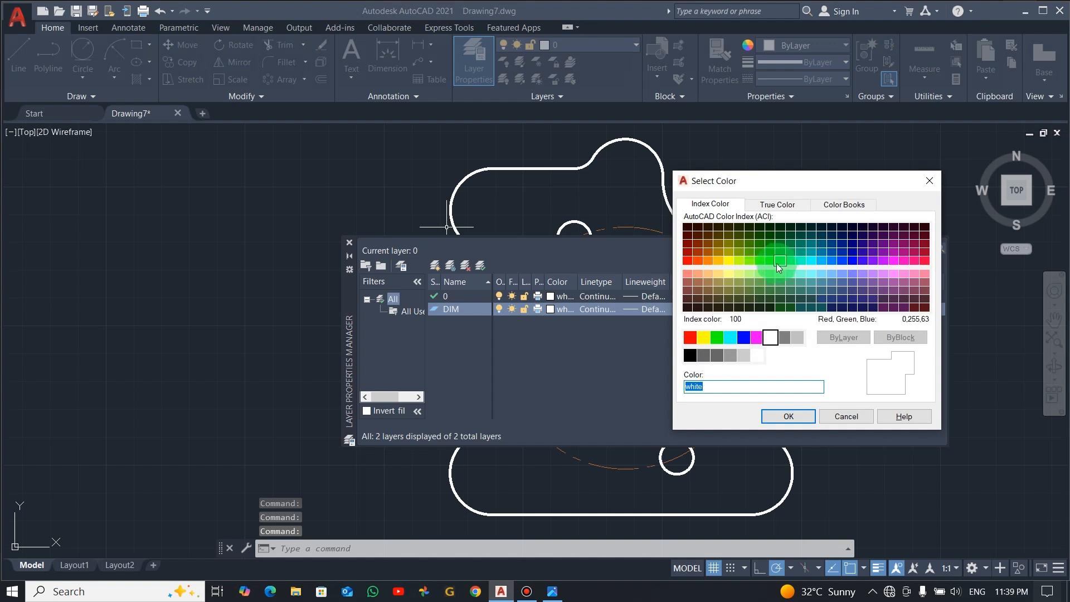
click(759, 262)
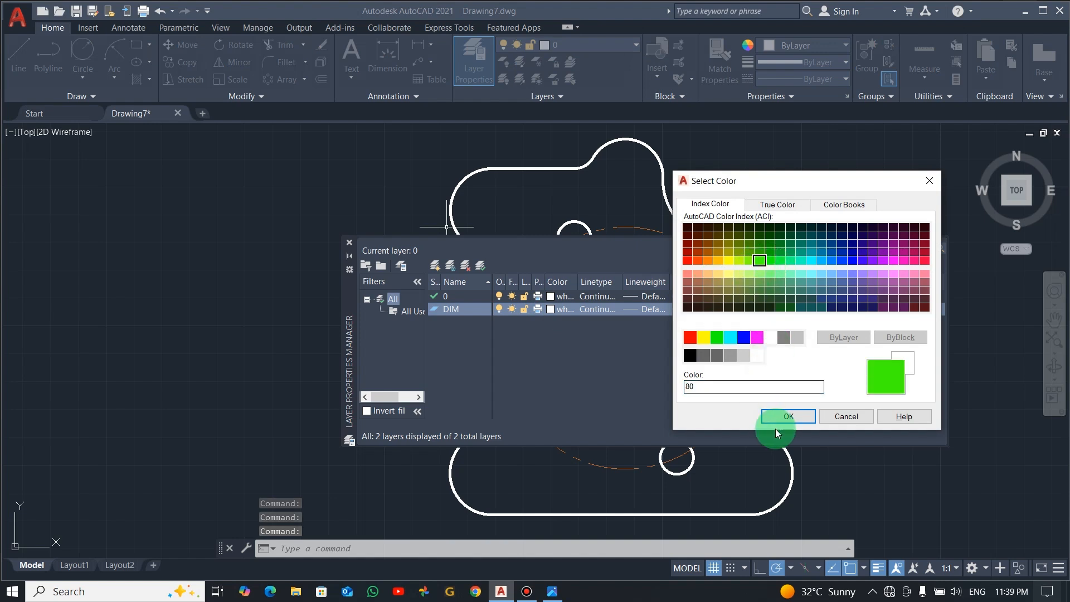
click(788, 416)
Step: Set the DIM layer's lineweight to 0.25 mm and make DIM the current layer
click(651, 310)
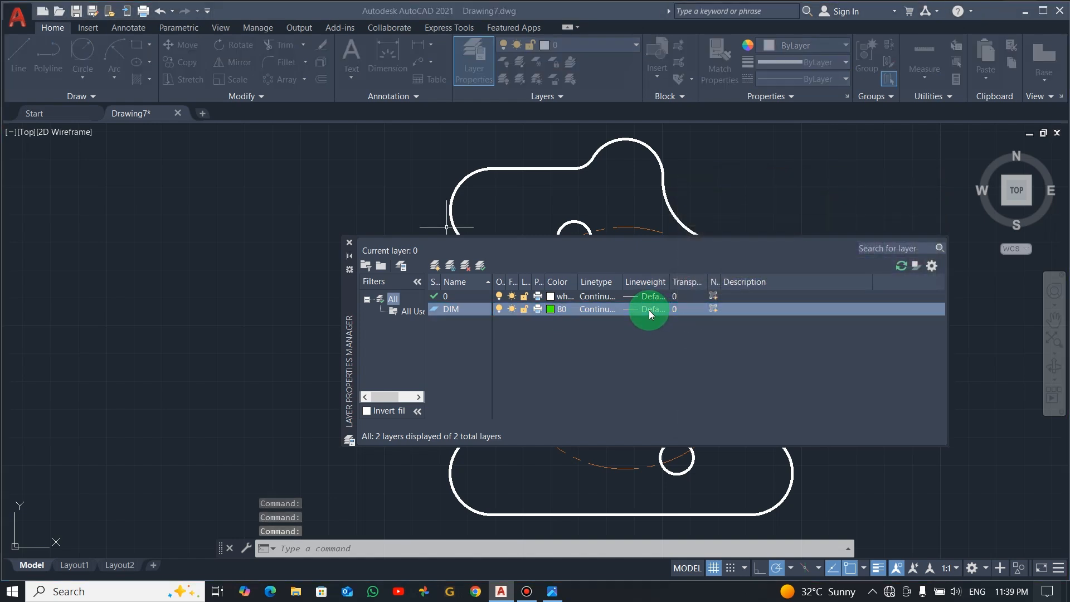
scroll(506, 271, down, 2)
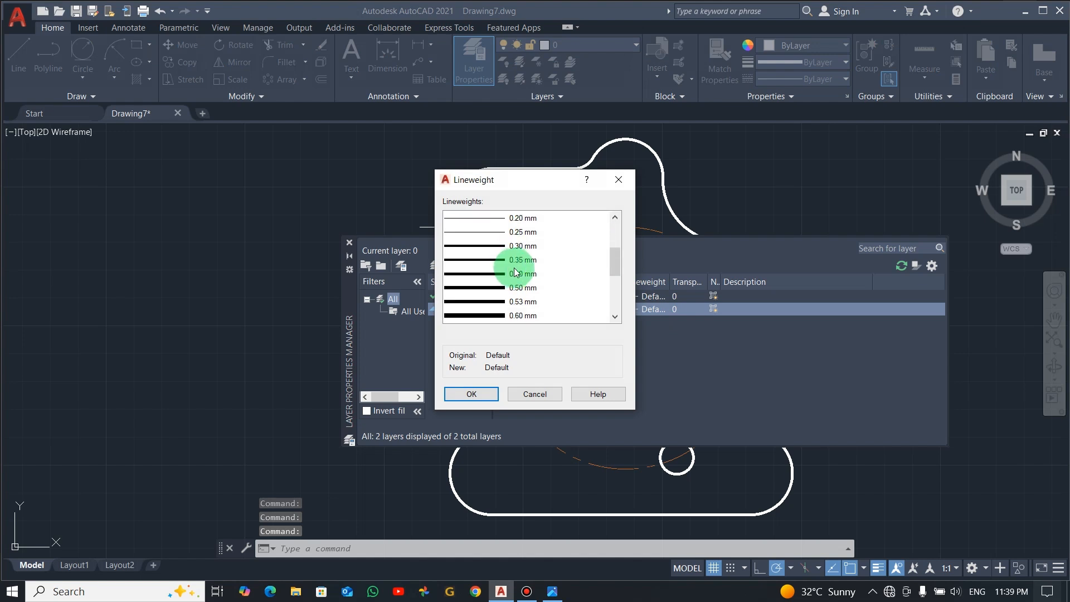
click(527, 233)
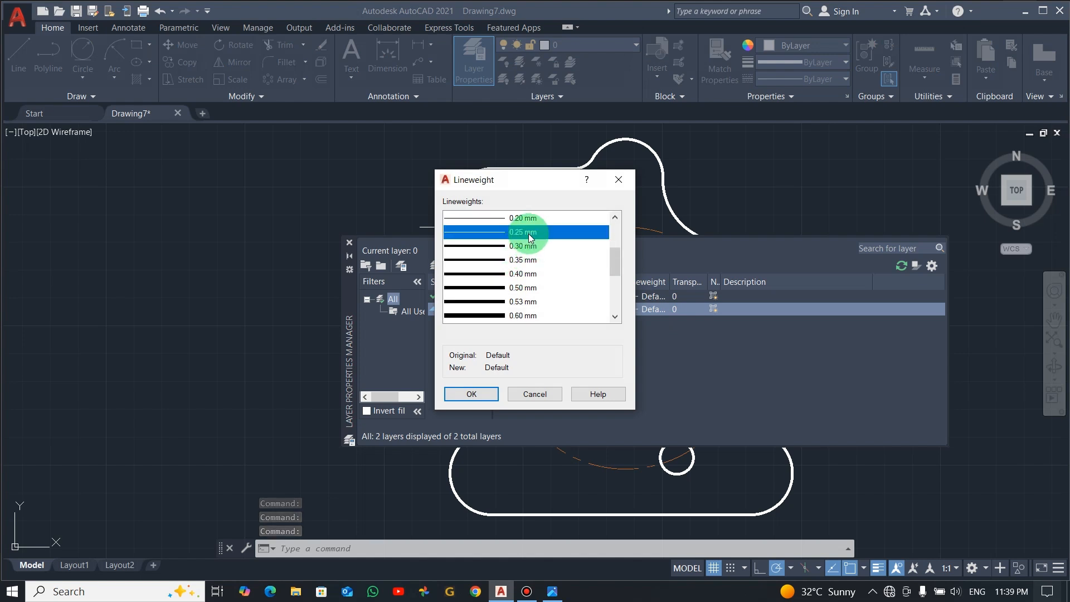
click(489, 394)
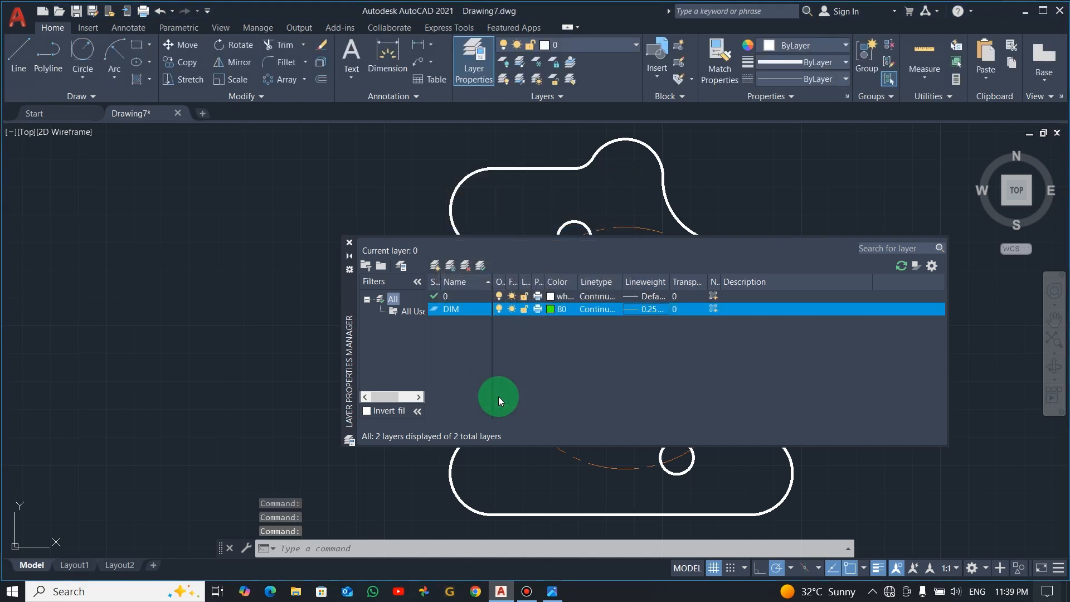
click(349, 243)
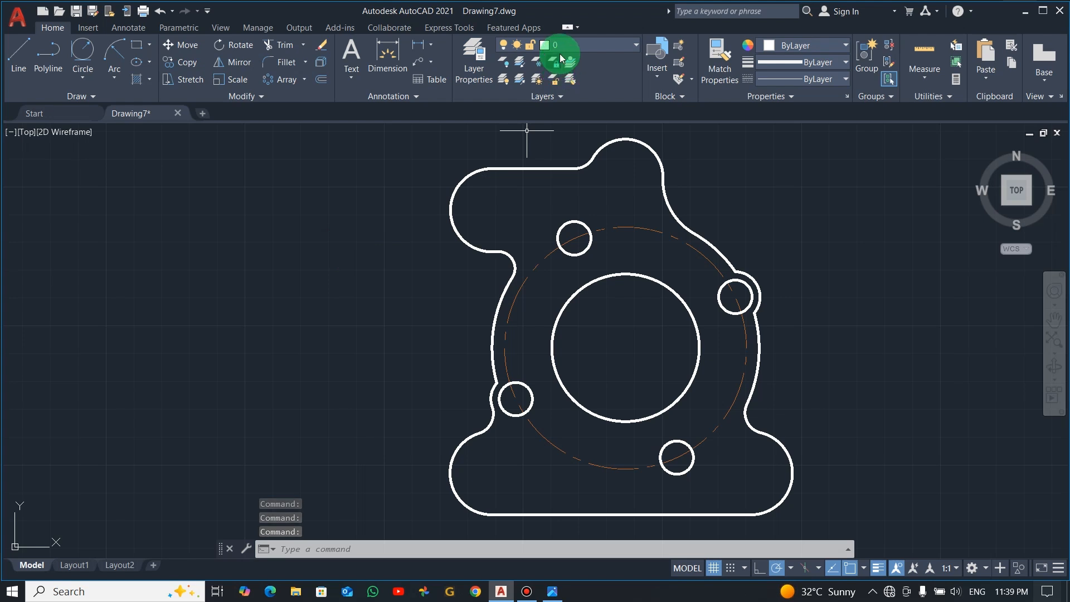
click(564, 45)
click(563, 59)
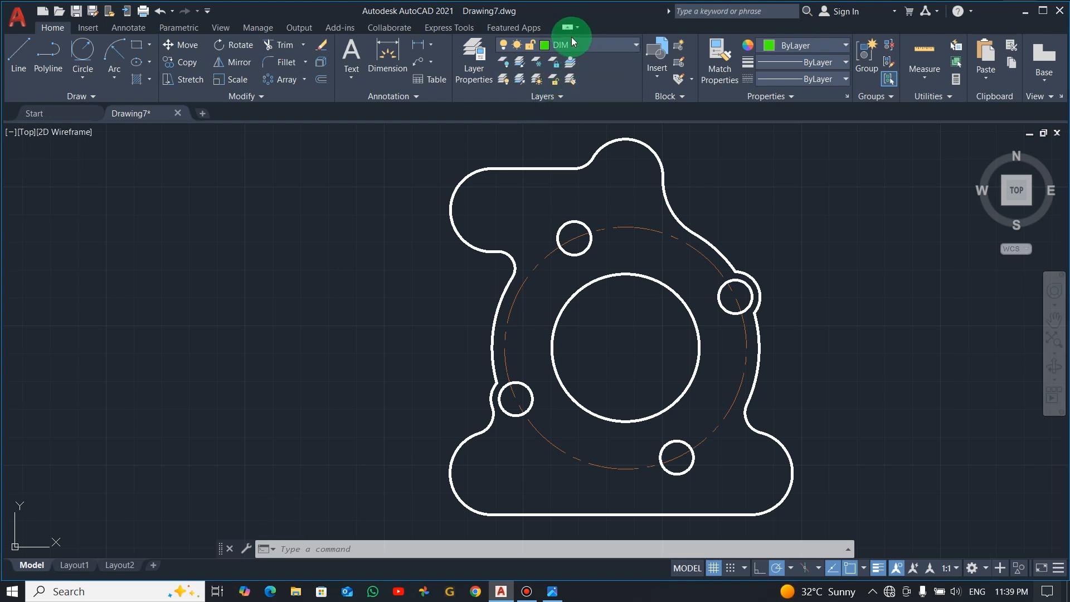
Step: Add radius dimensions outside the plate to the upper-left lobe's arc and the top lobe's arc
click(431, 46)
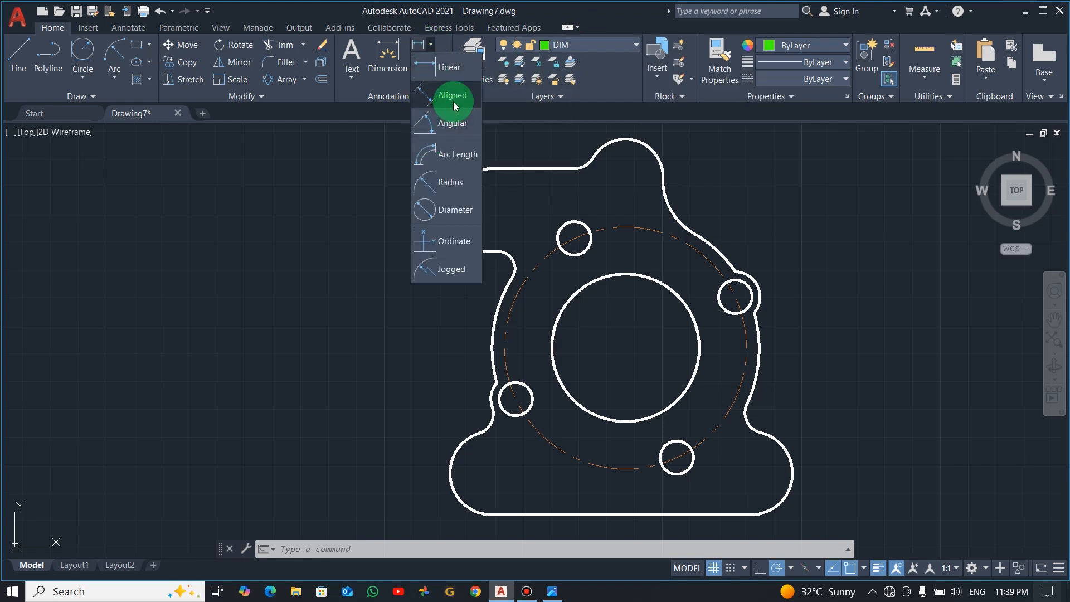
click(459, 192)
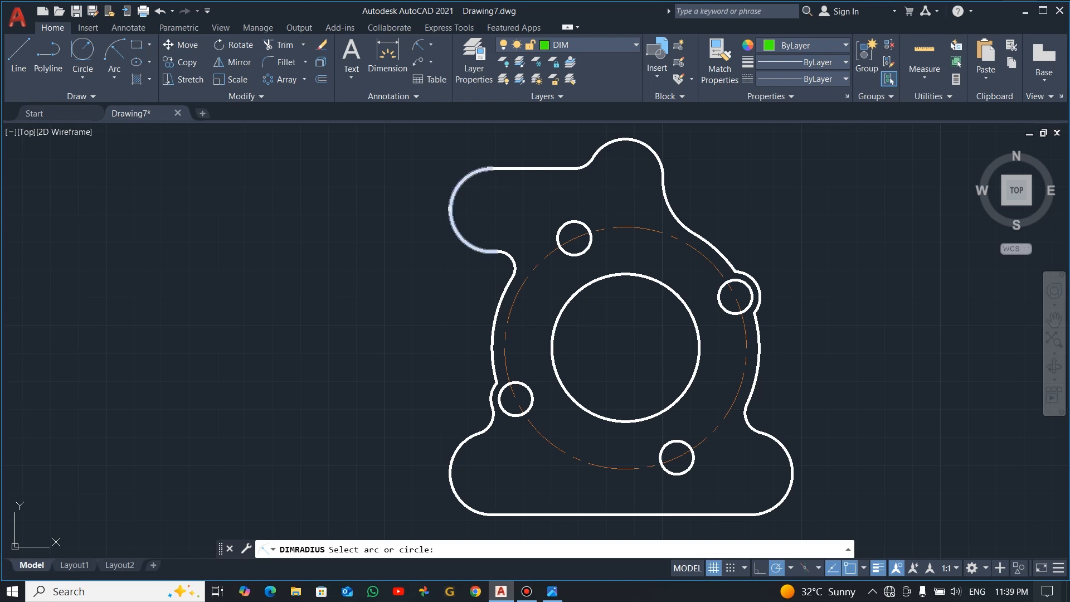
click(452, 204)
click(396, 161)
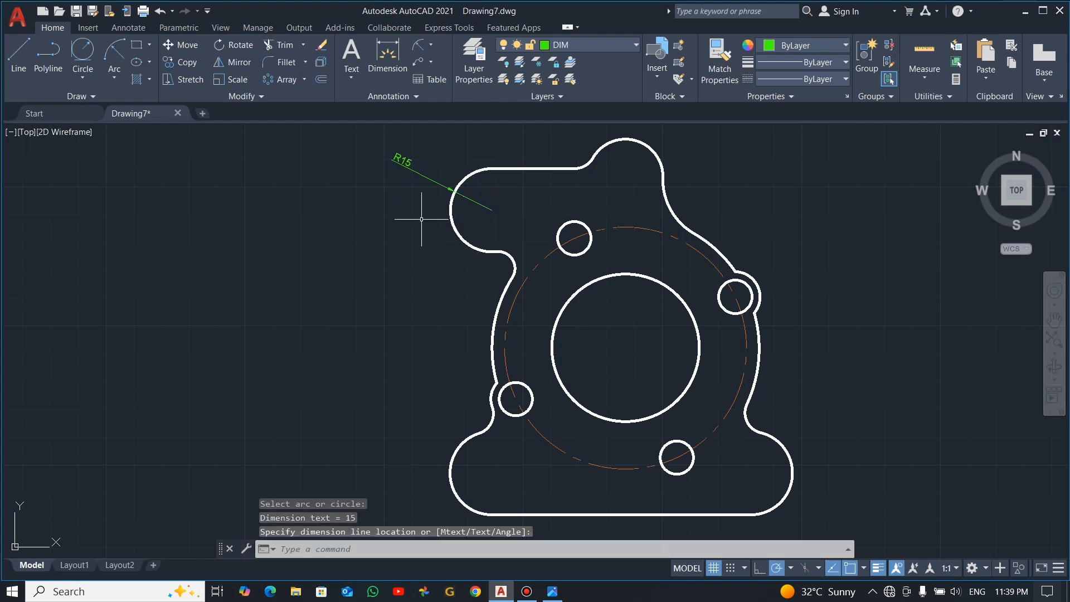
click(484, 75)
click(421, 45)
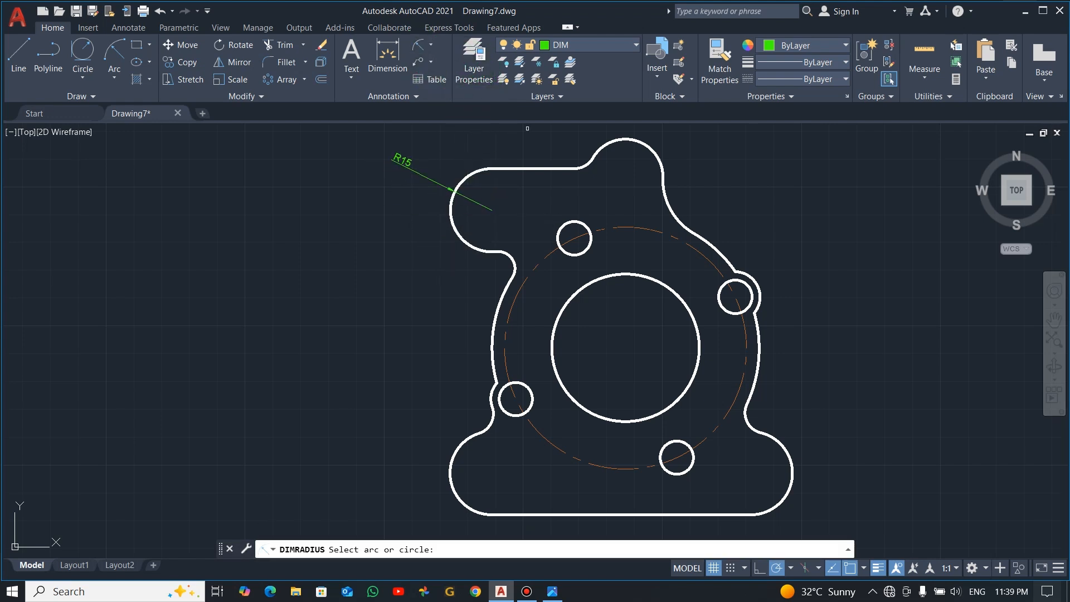
click(662, 159)
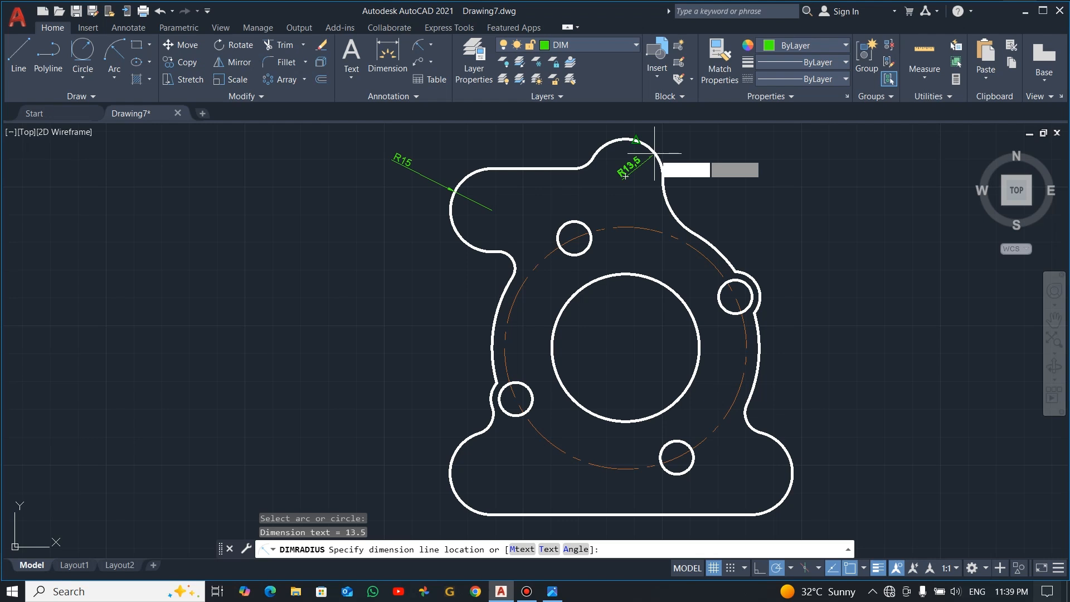
click(683, 142)
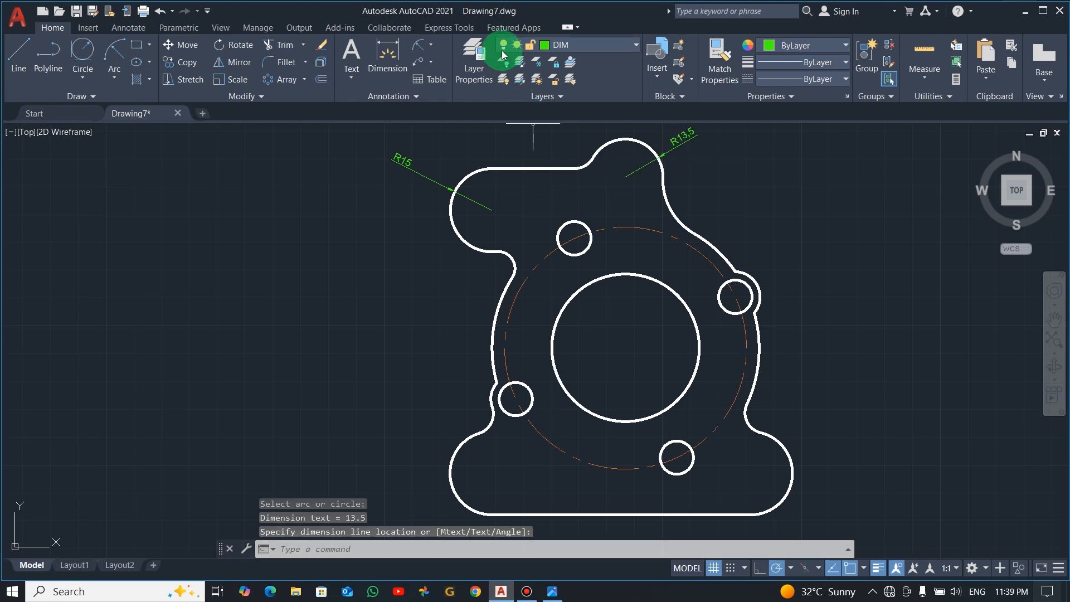
click(425, 46)
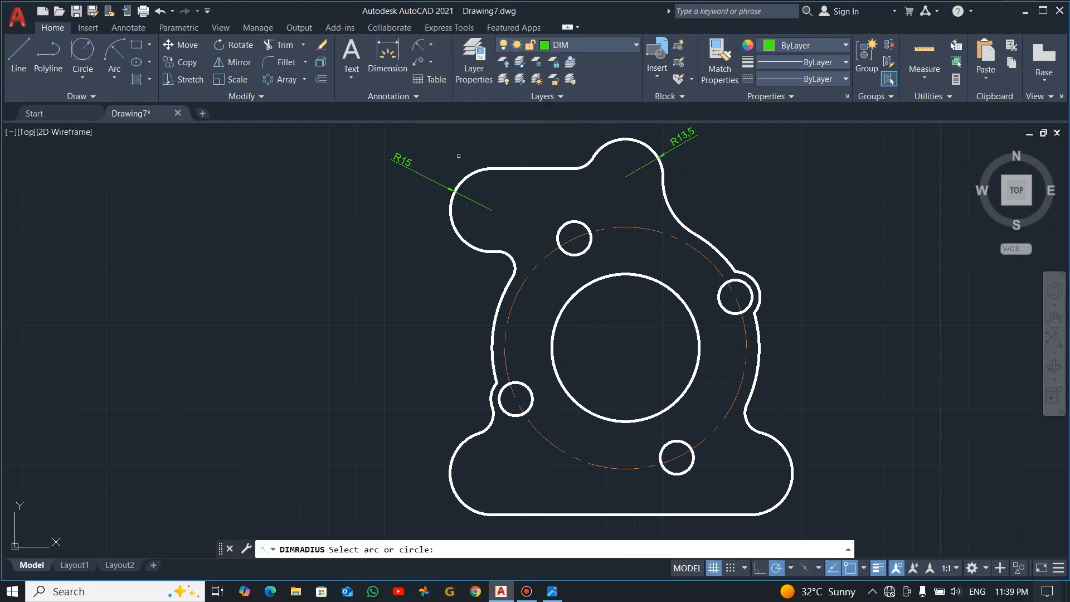
click(513, 267)
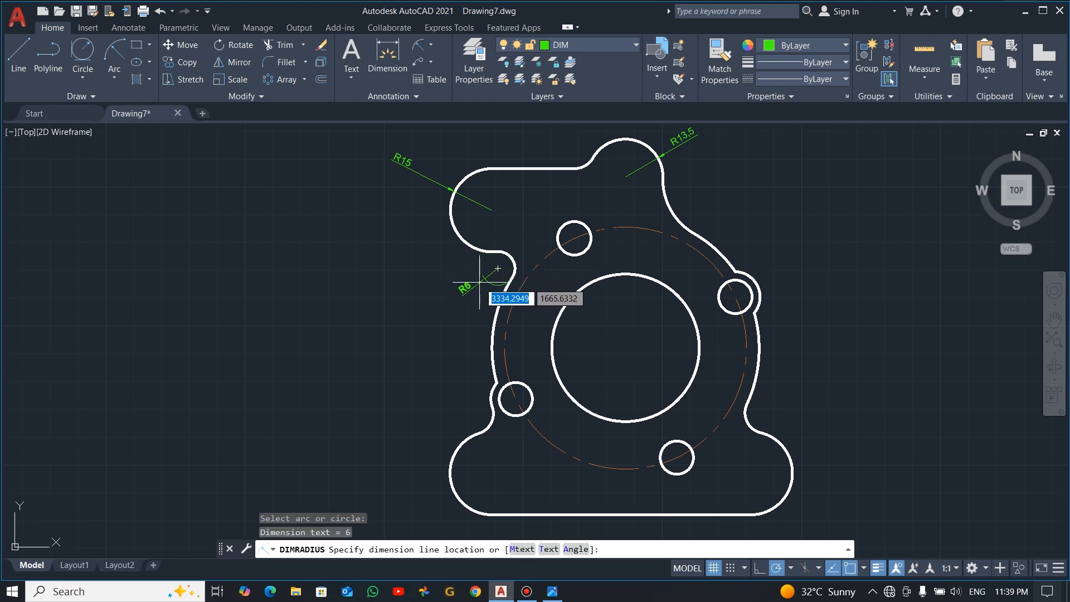
key(Escape)
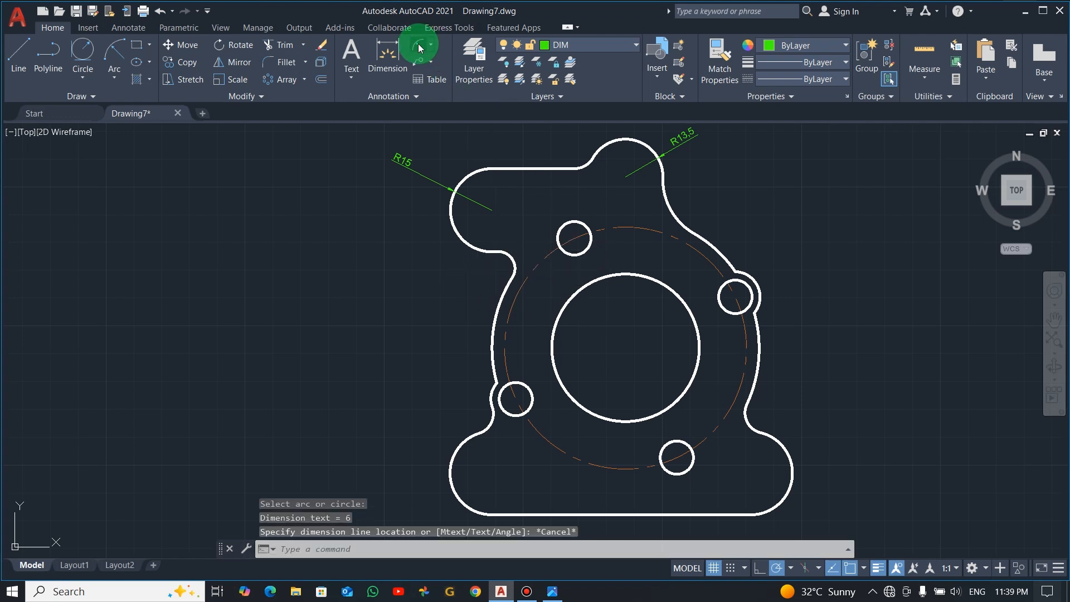
Step: Add radius dimensions to the small fillet below the upper-left lobe and the concave arc running down from the top lobe's right side
click(420, 45)
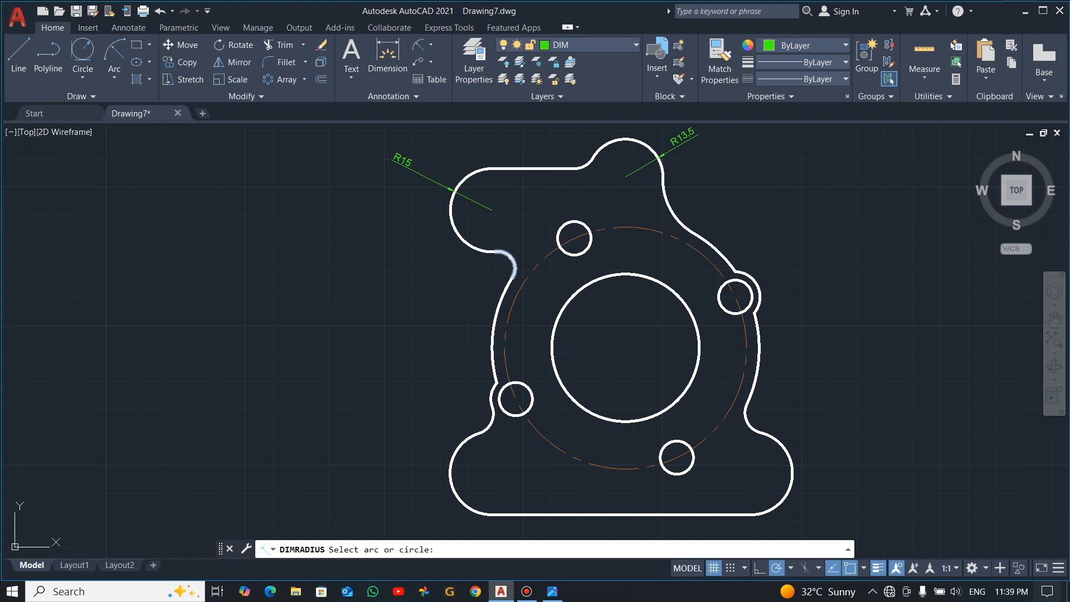
click(512, 265)
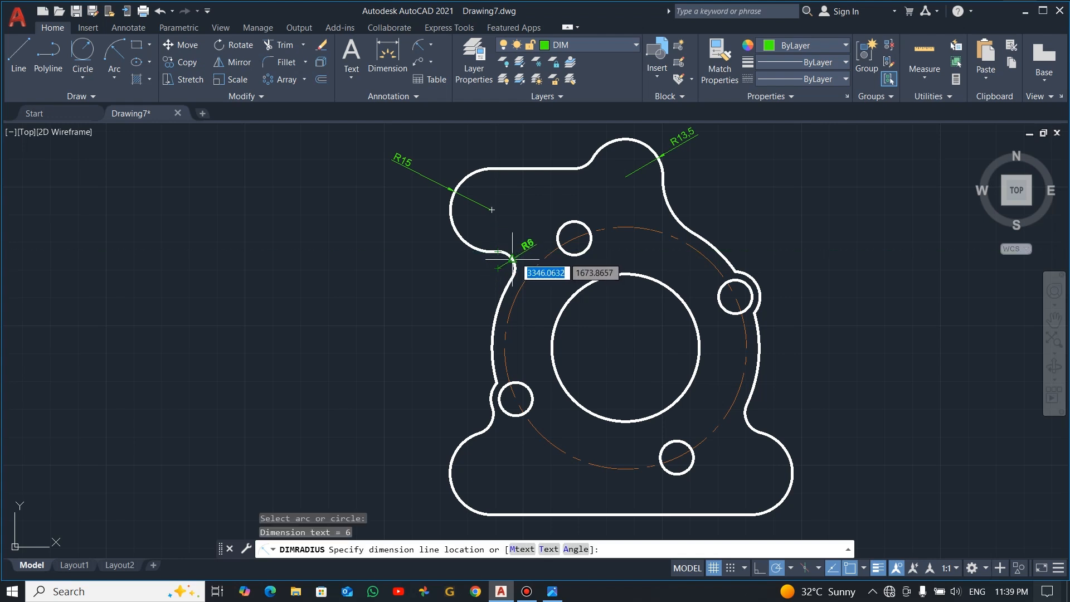
click(512, 259)
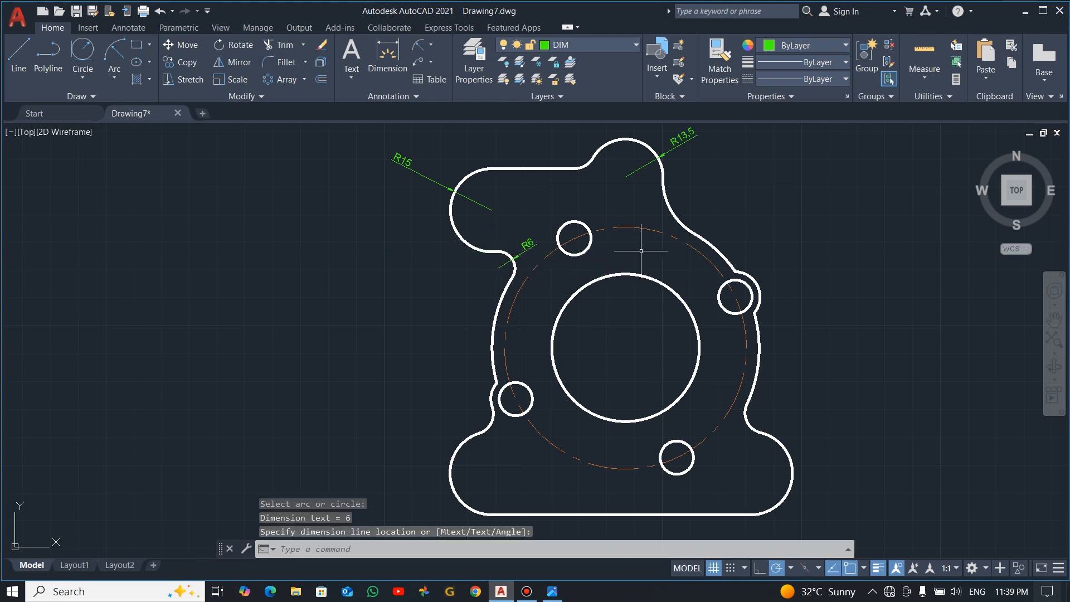
click(415, 51)
click(686, 214)
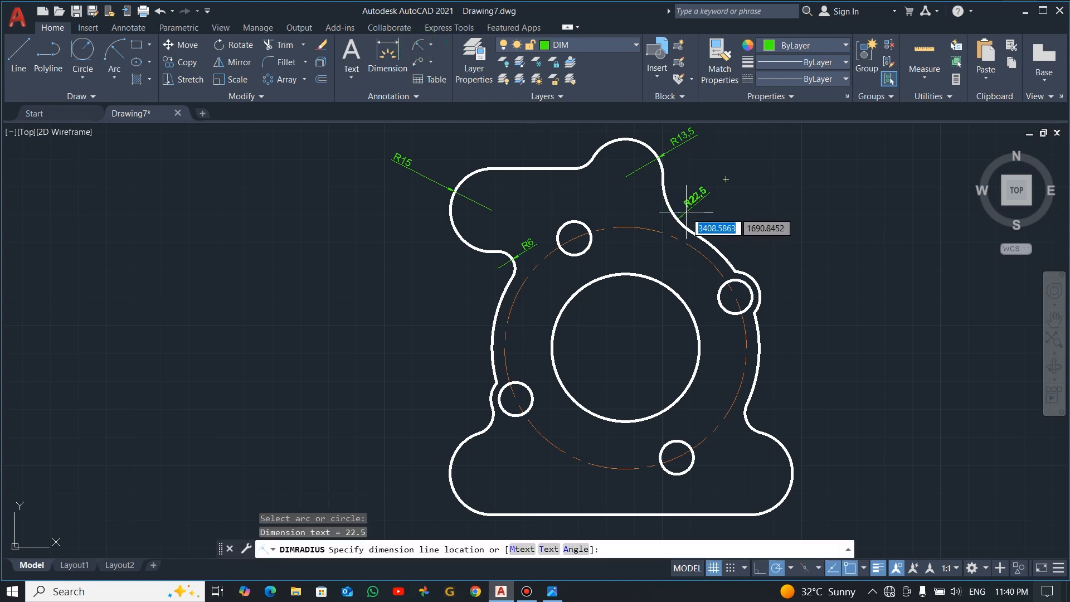
click(688, 210)
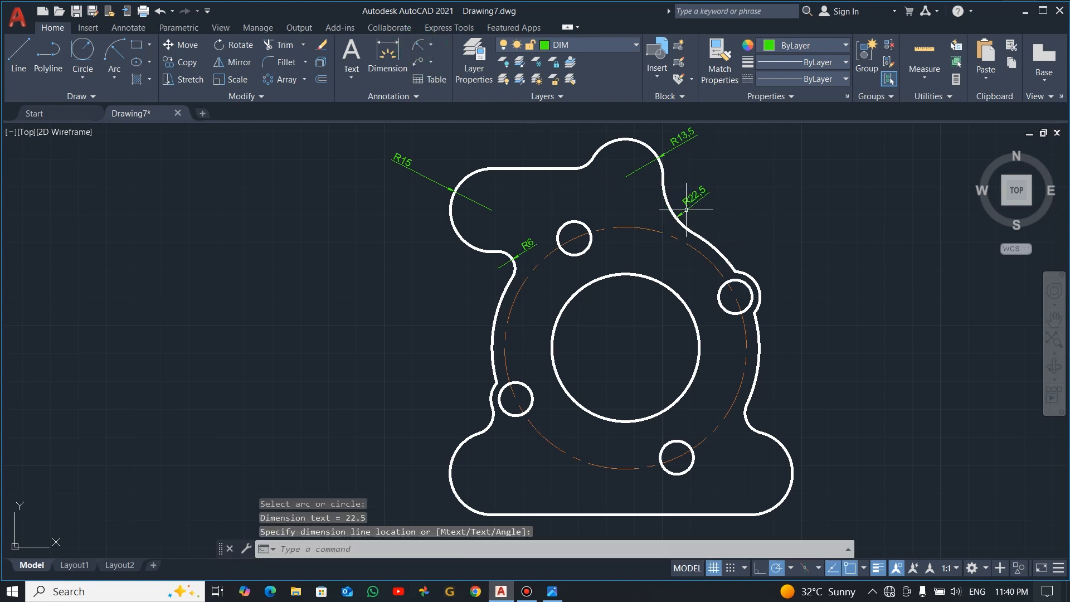
Step: Add radius dimensions to the boss arc around the right-hand small hole and the small fillet above the lower-left lobe
click(415, 51)
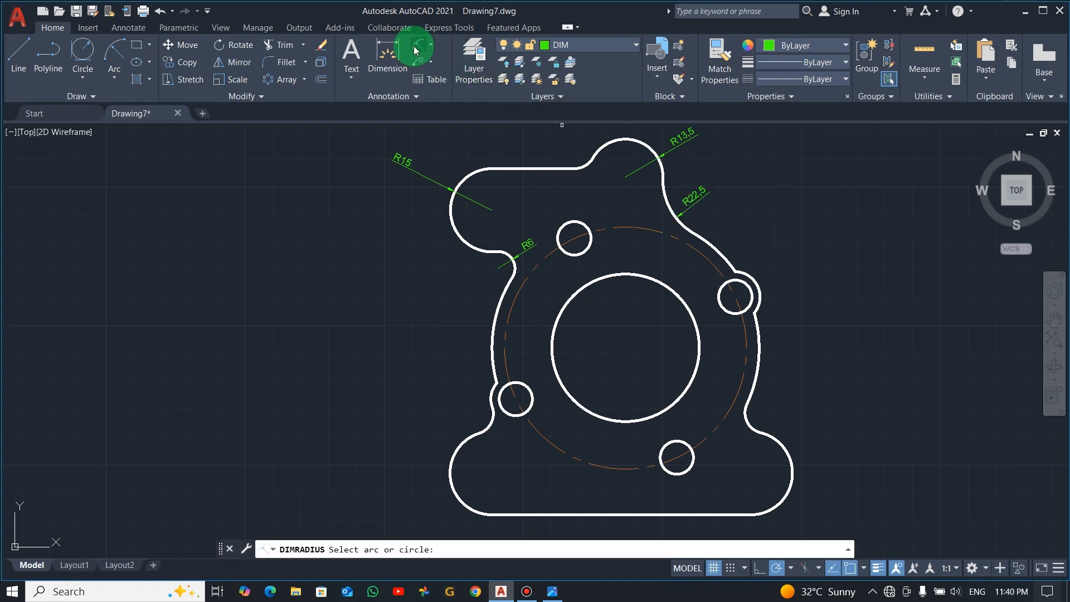
click(762, 288)
click(778, 262)
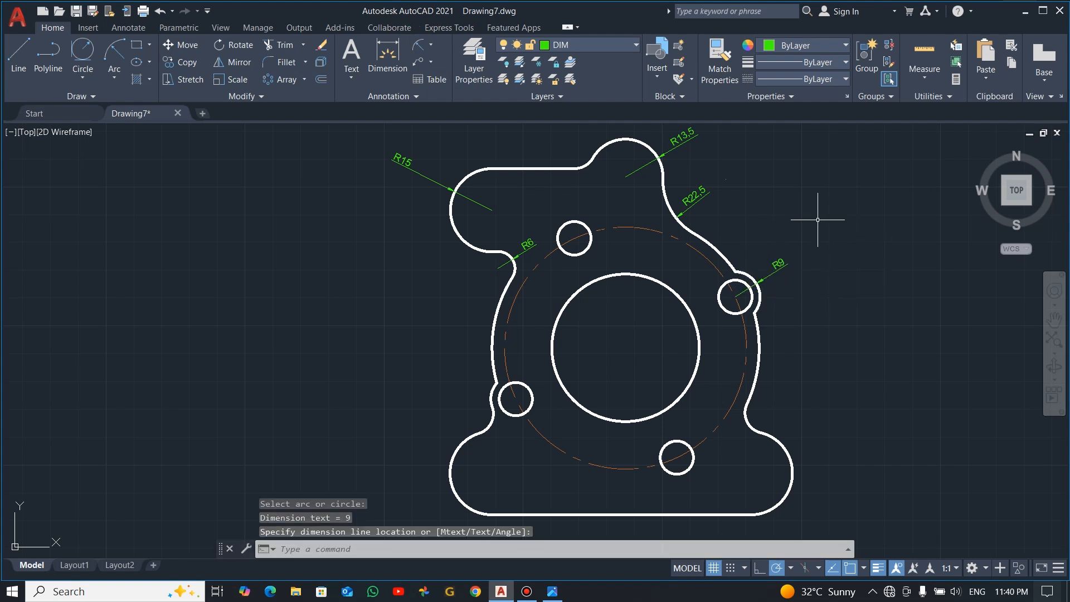
click(417, 48)
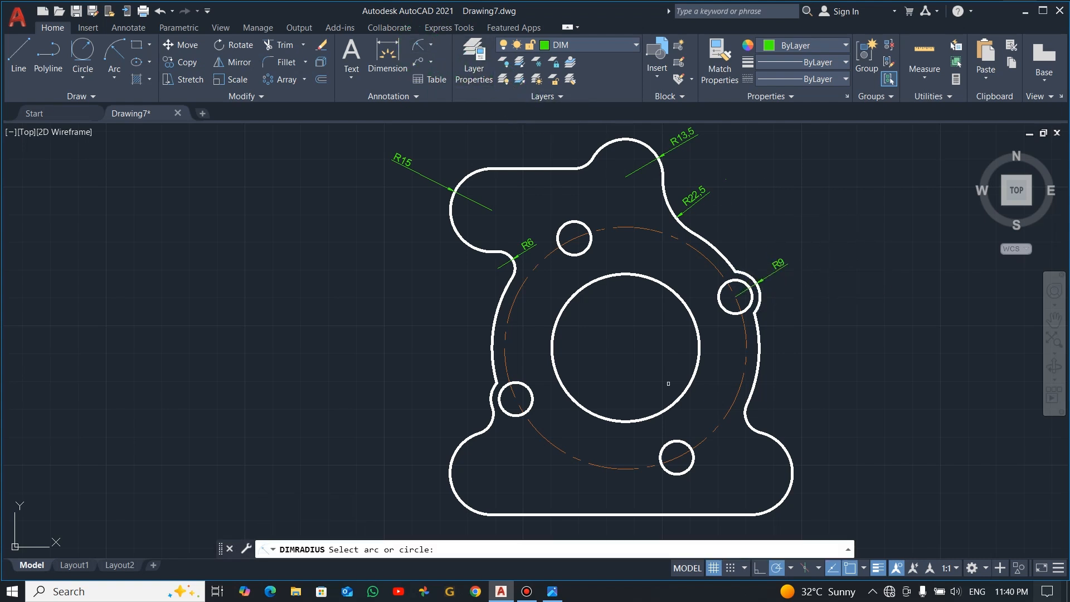
click(490, 424)
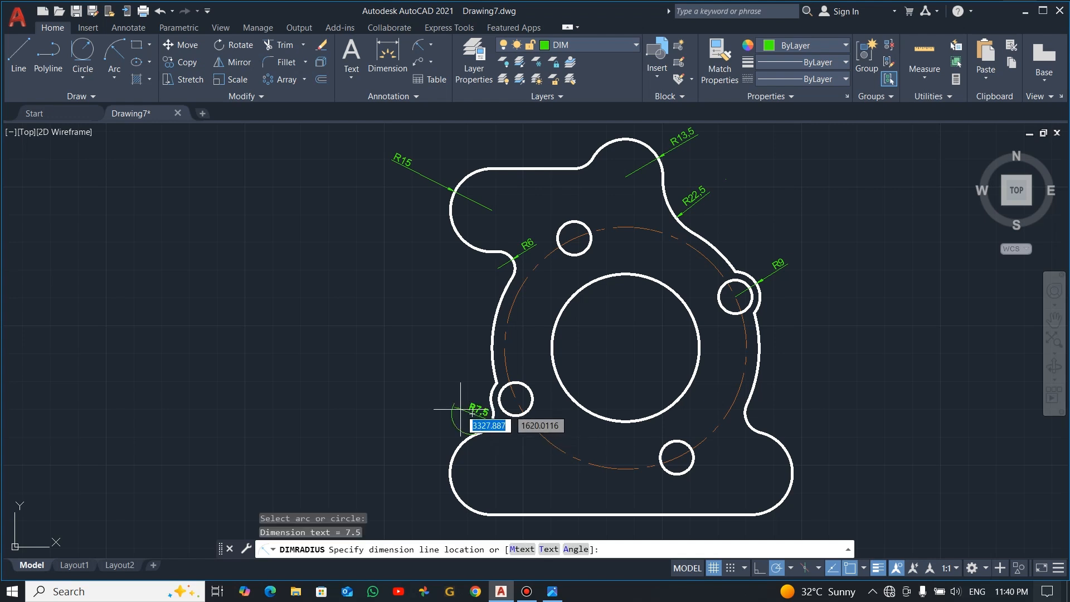
click(500, 431)
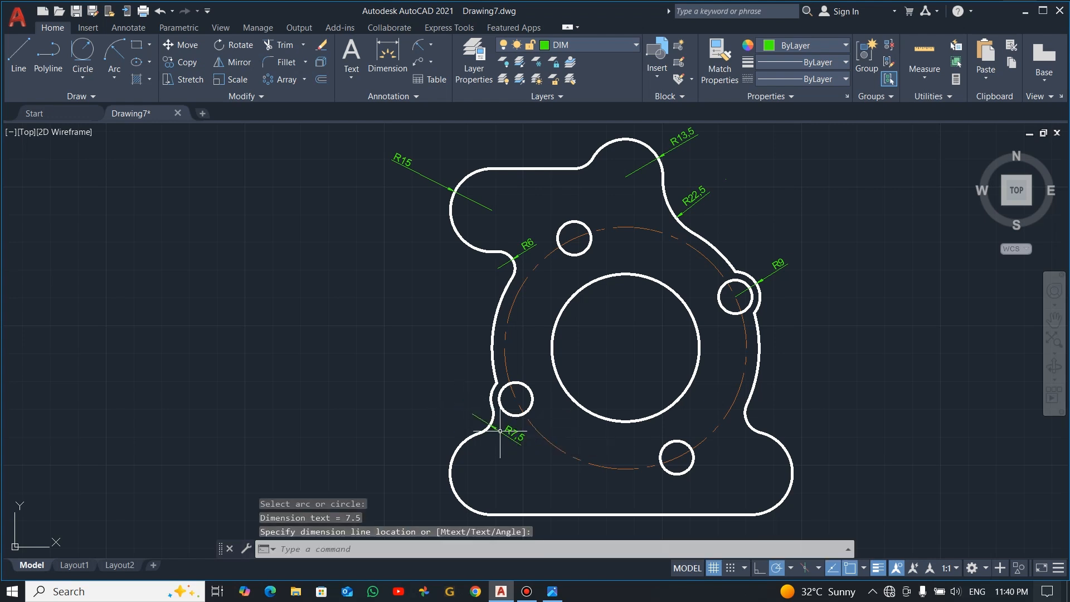
Step: Add radius dimensions to the plate's large upper-right outer arc and the dash-dot bolt circle, placing the bolt circle's text inside it
click(417, 49)
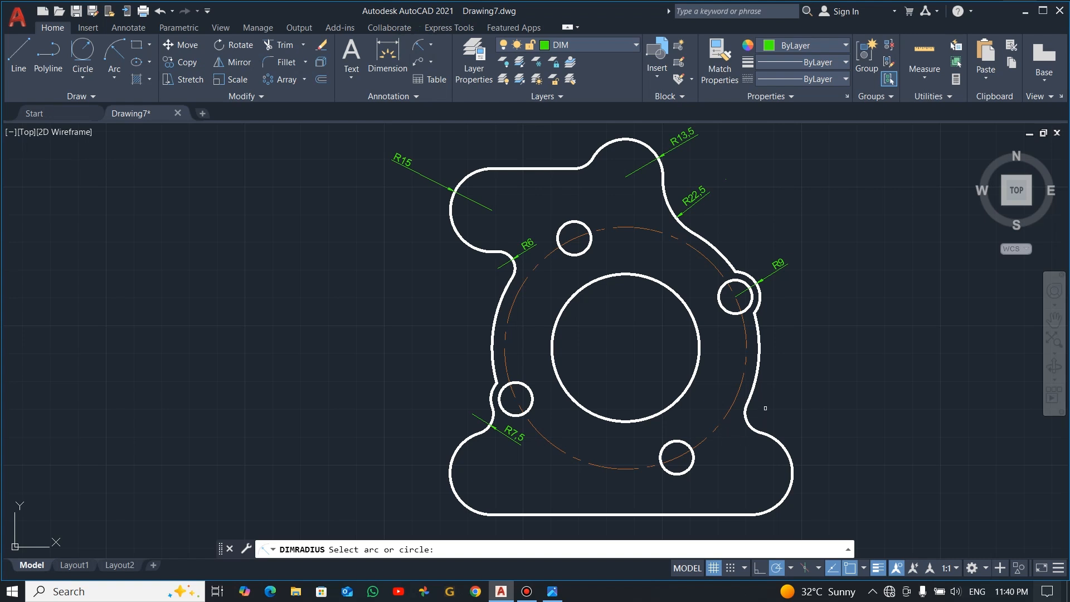
click(714, 245)
click(742, 223)
click(415, 72)
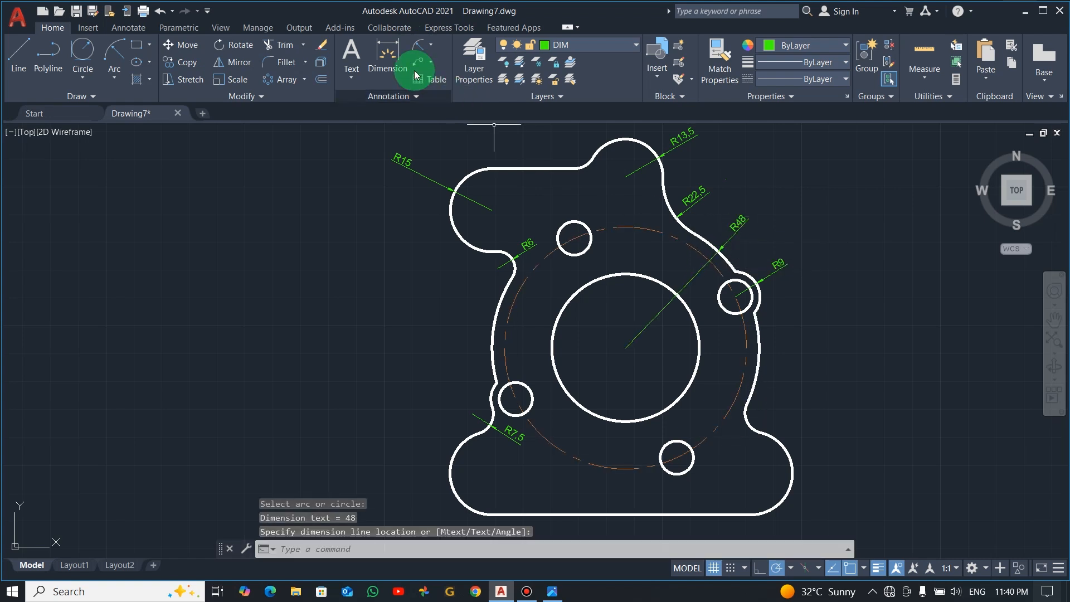
click(418, 44)
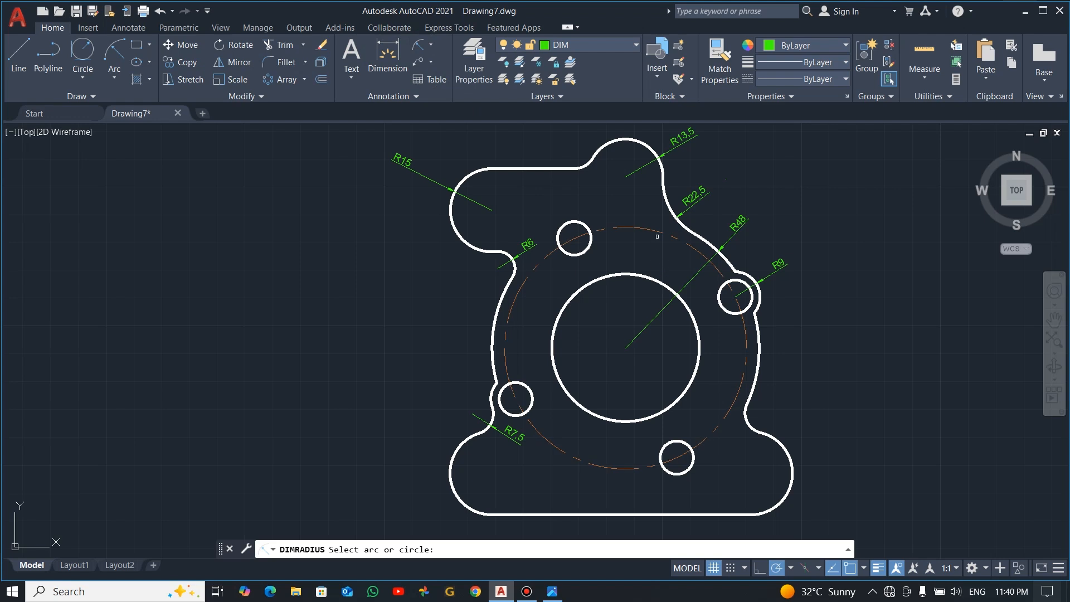
click(658, 236)
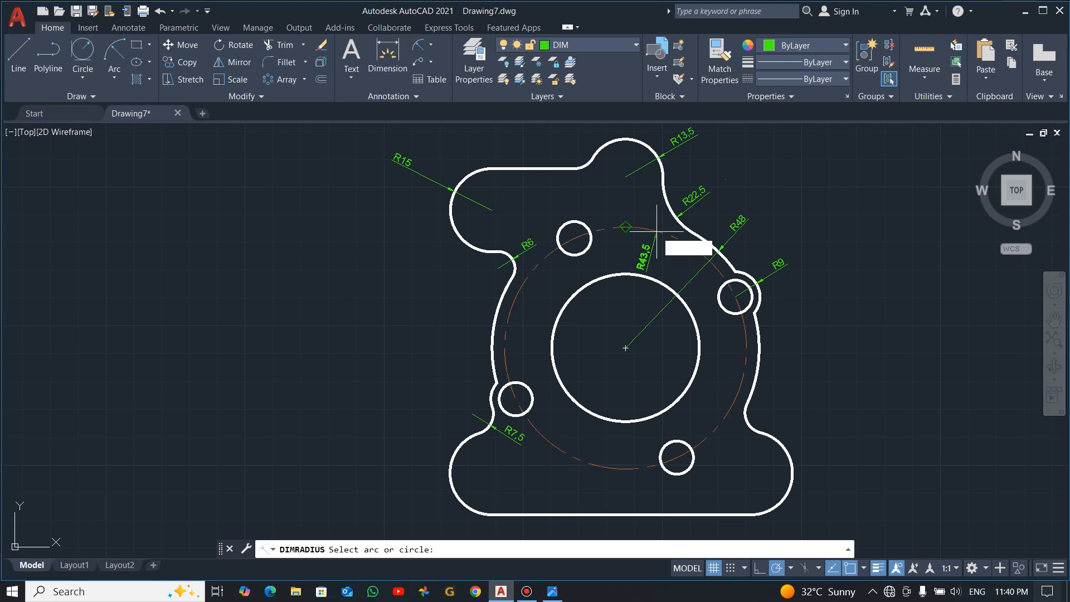
click(684, 260)
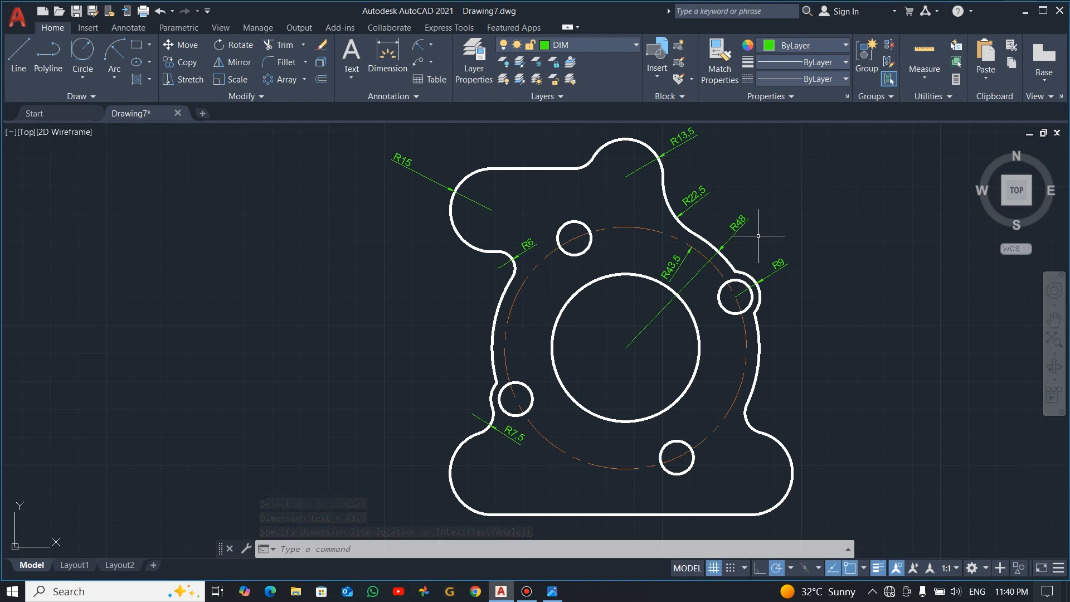
Step: Check the reference image, and add radius dimensions outside the plate to the lower-left and lower-right lobes' arcs
key(alt+Tab)
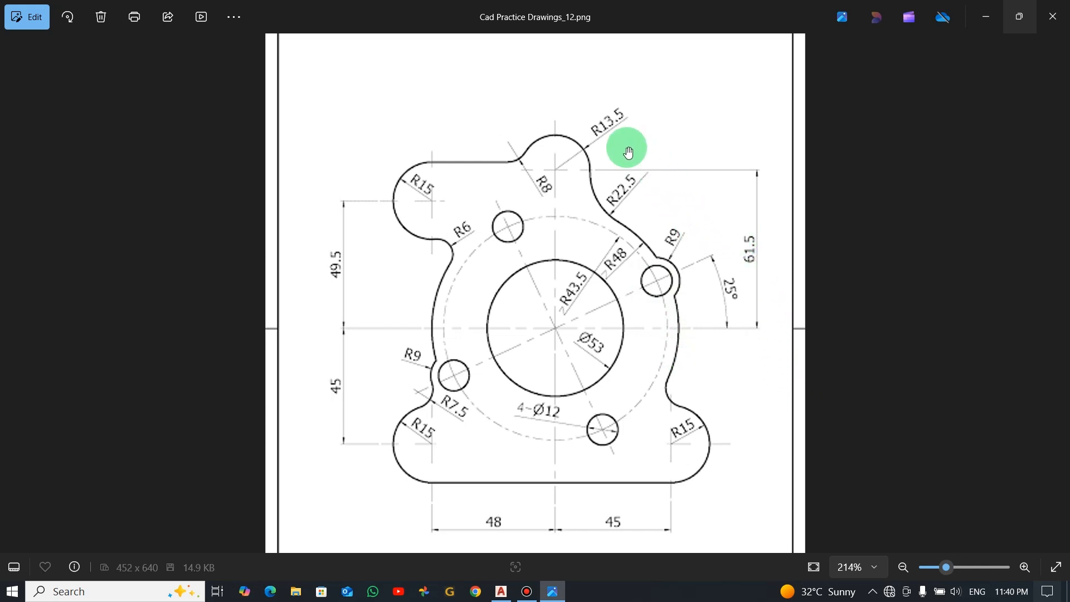
key(alt+Tab)
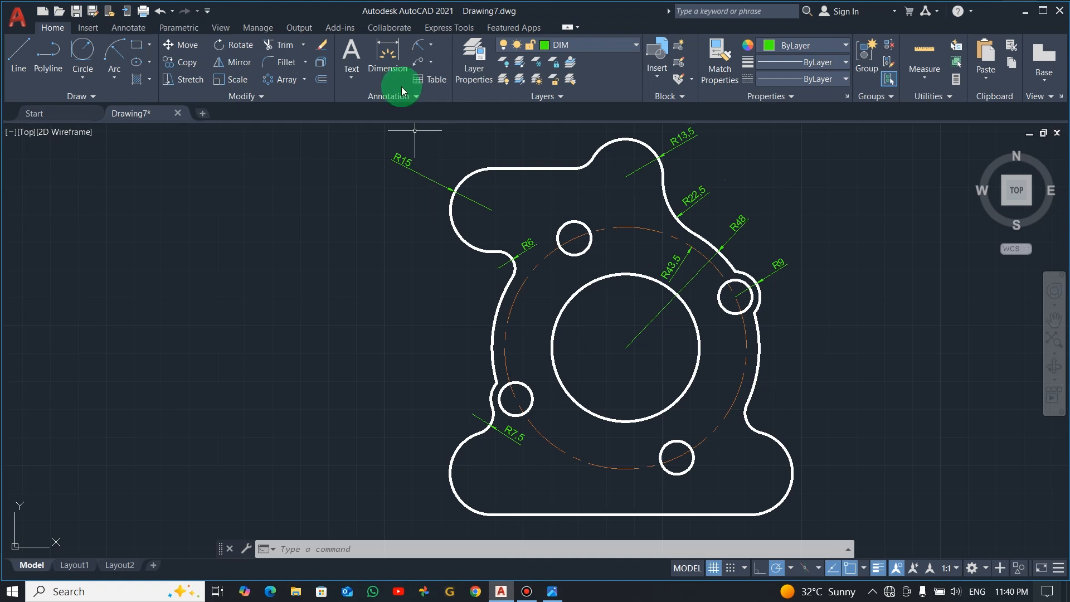
click(419, 46)
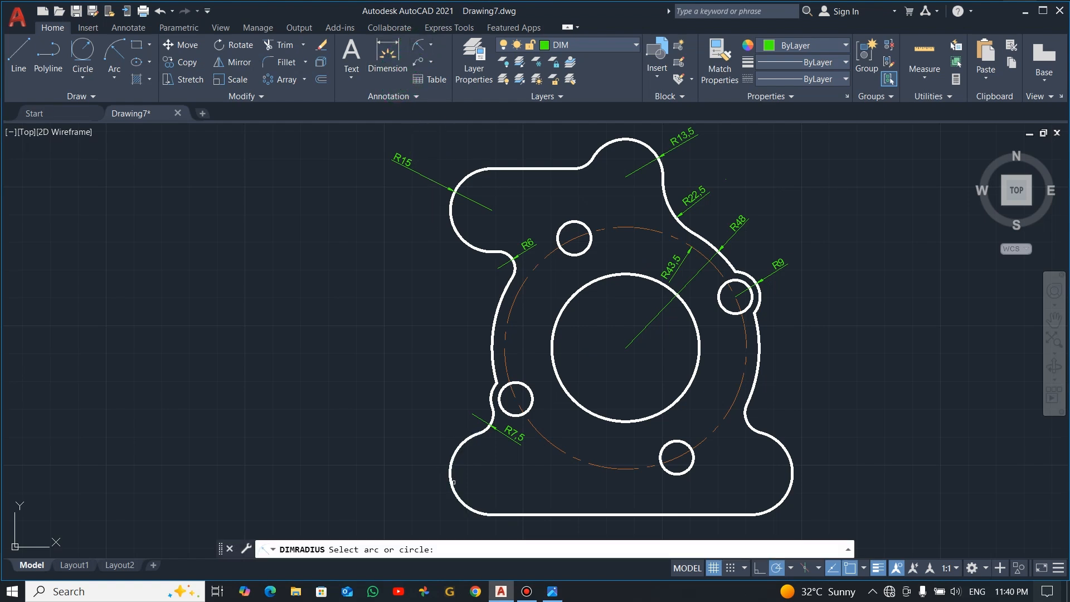
click(453, 483)
click(428, 488)
key(alt+Tab)
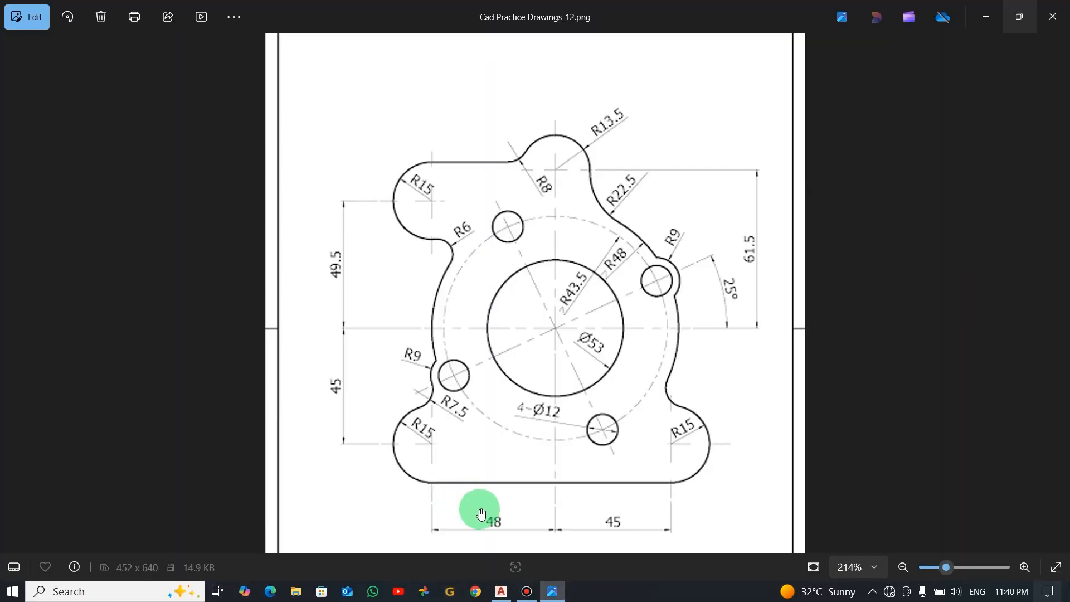
key(alt+Tab)
click(418, 52)
click(445, 109)
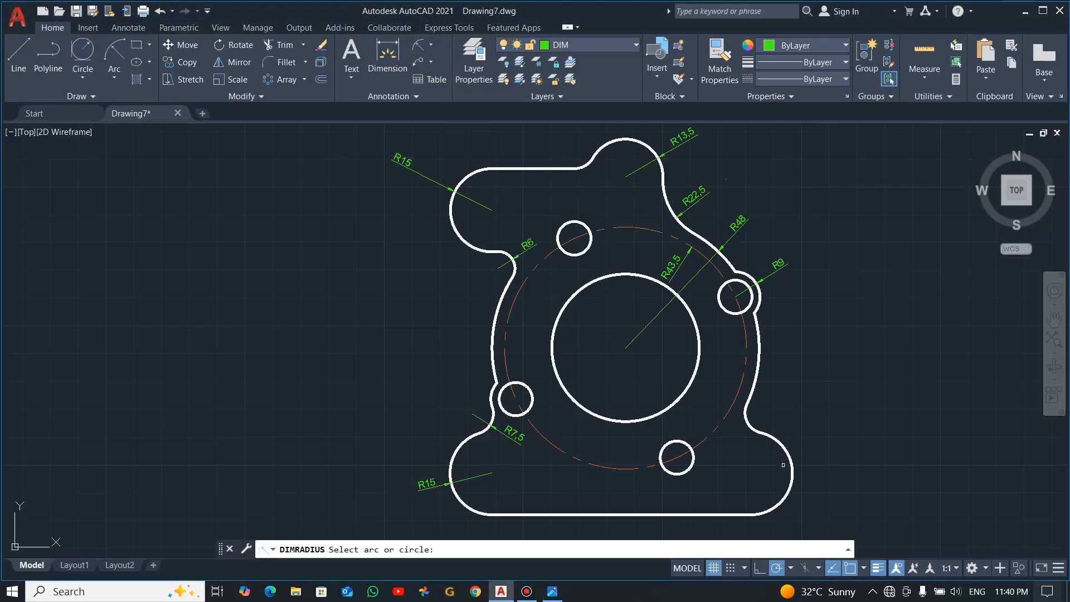
click(791, 463)
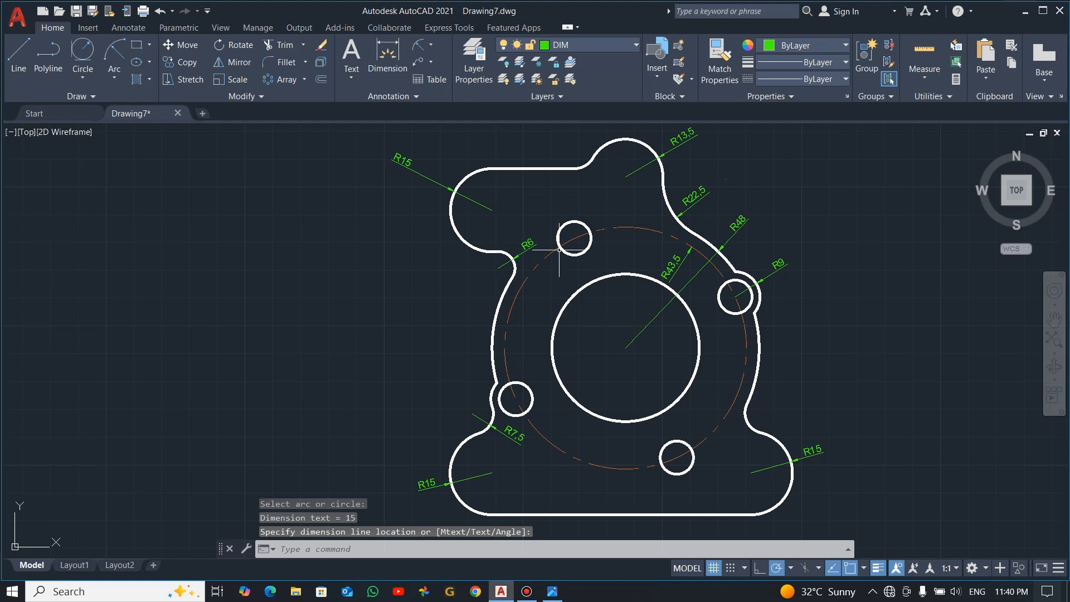
Step: Add a diameter dimension to the lower-left small hole, with its text just outside the hole toward the plate's interior
click(428, 53)
click(430, 48)
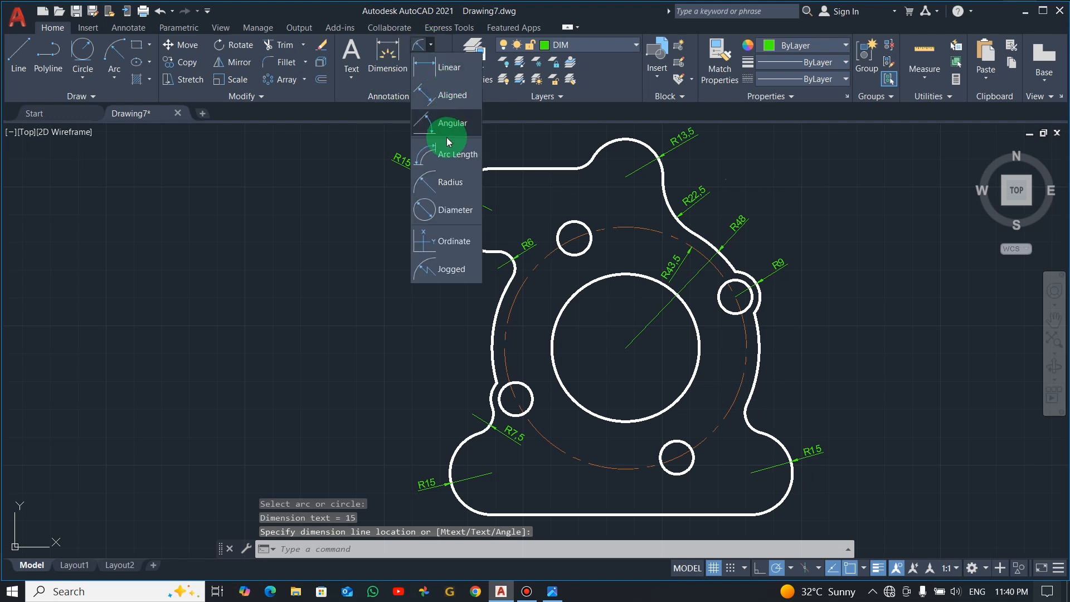
click(456, 212)
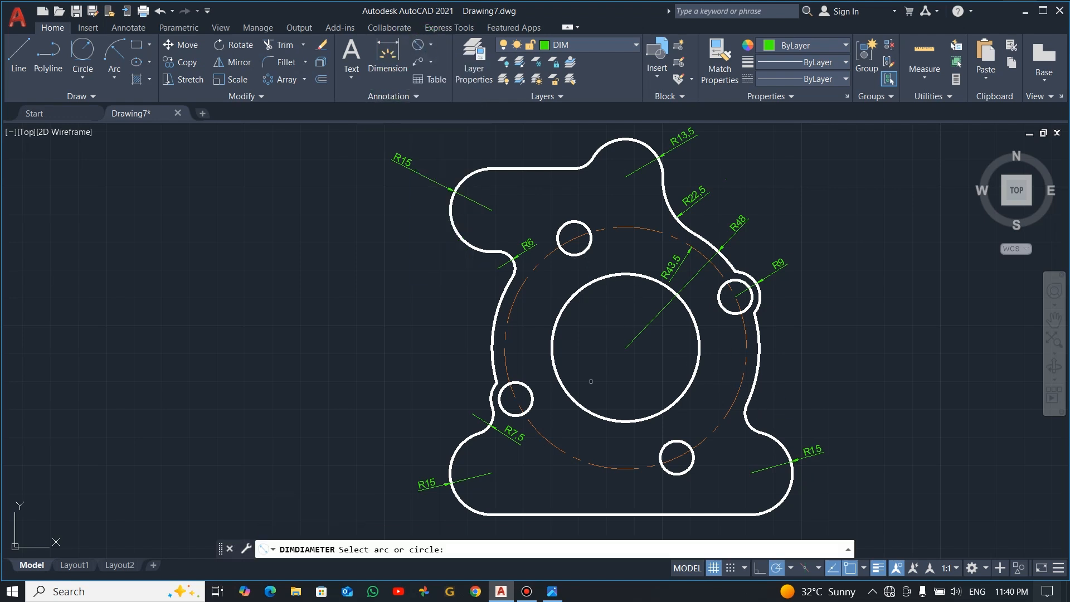
click(534, 401)
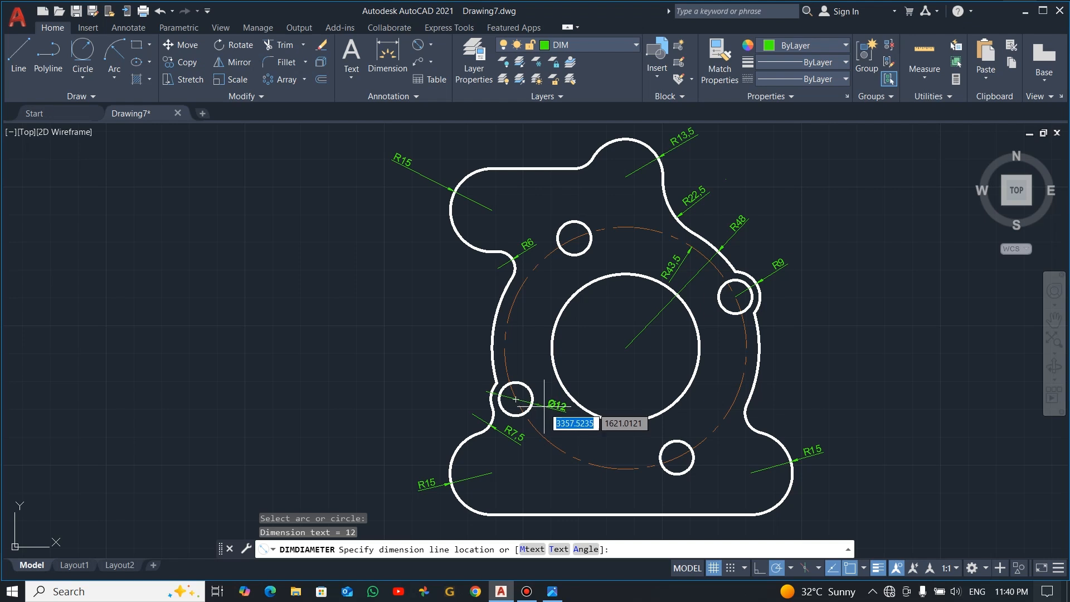
click(547, 416)
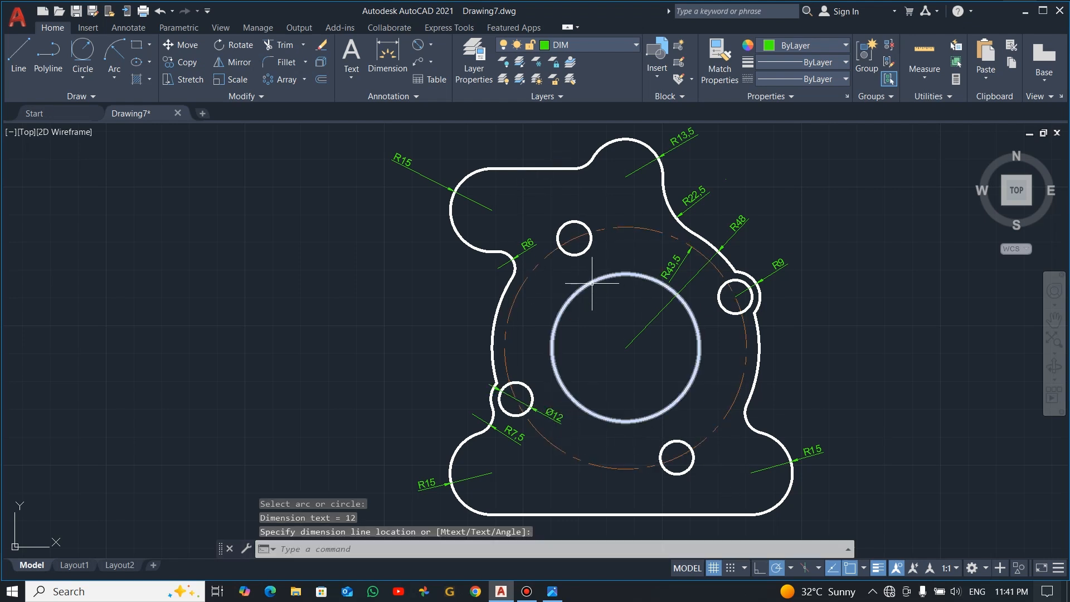
Step: Check the hole callouts in the reference image, and add a diameter dimension inside the large central bore
key(alt+Tab)
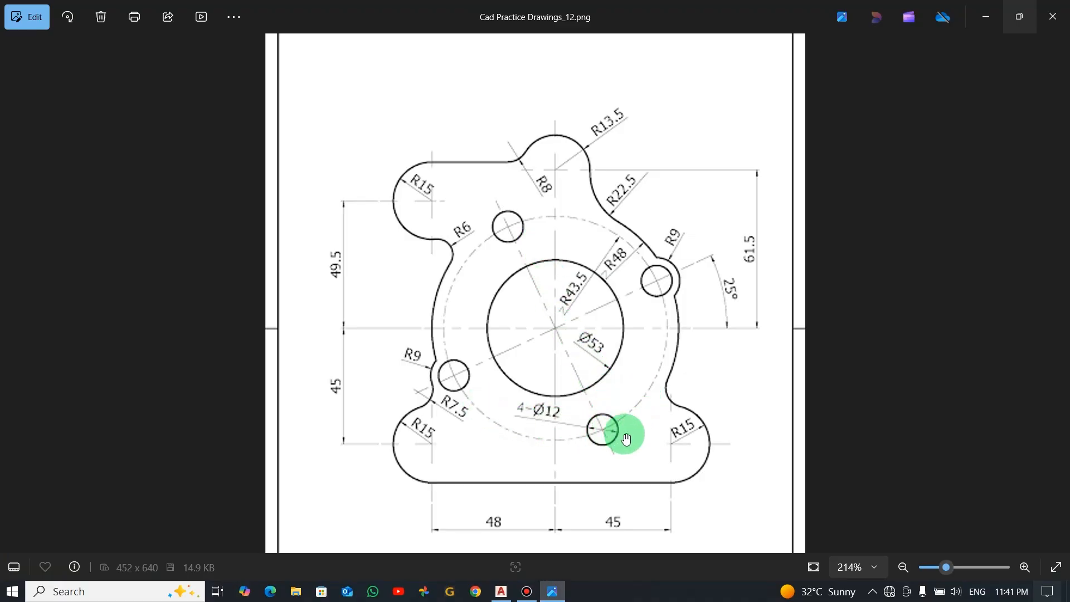
key(alt+Tab)
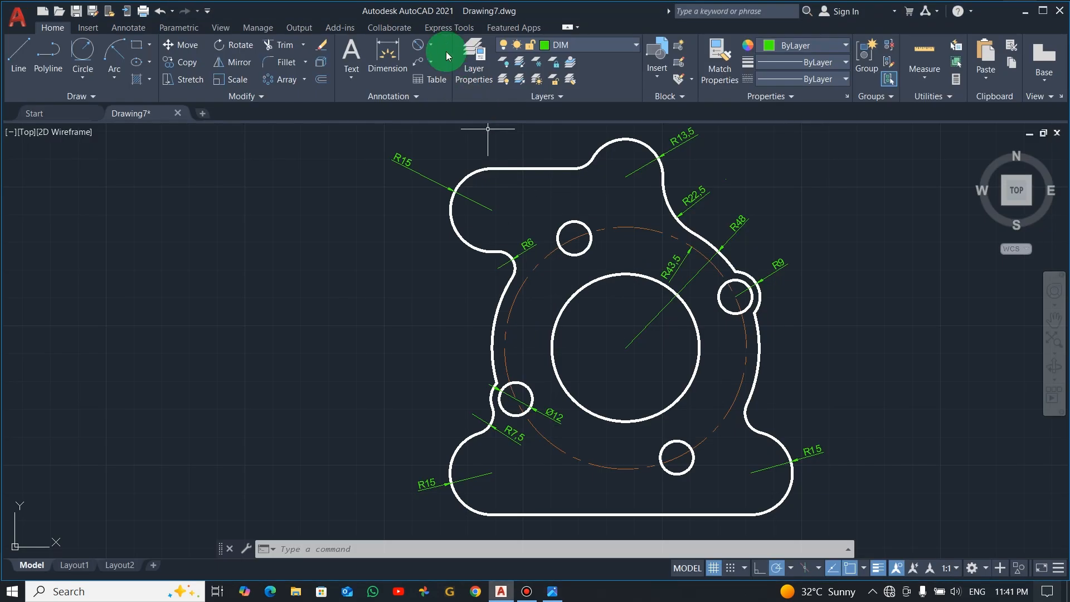
click(418, 52)
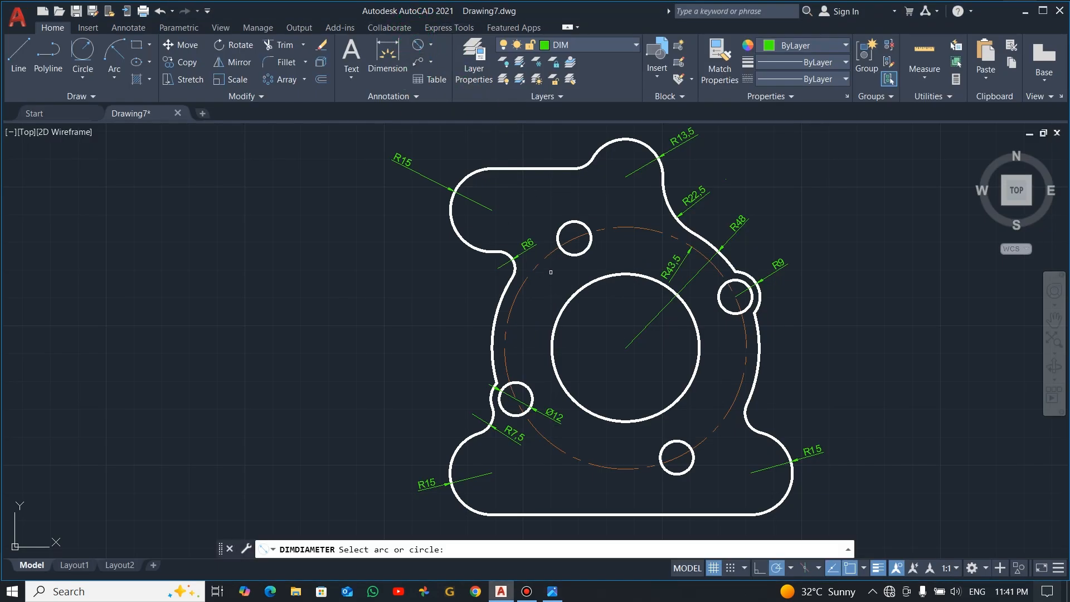
click(597, 282)
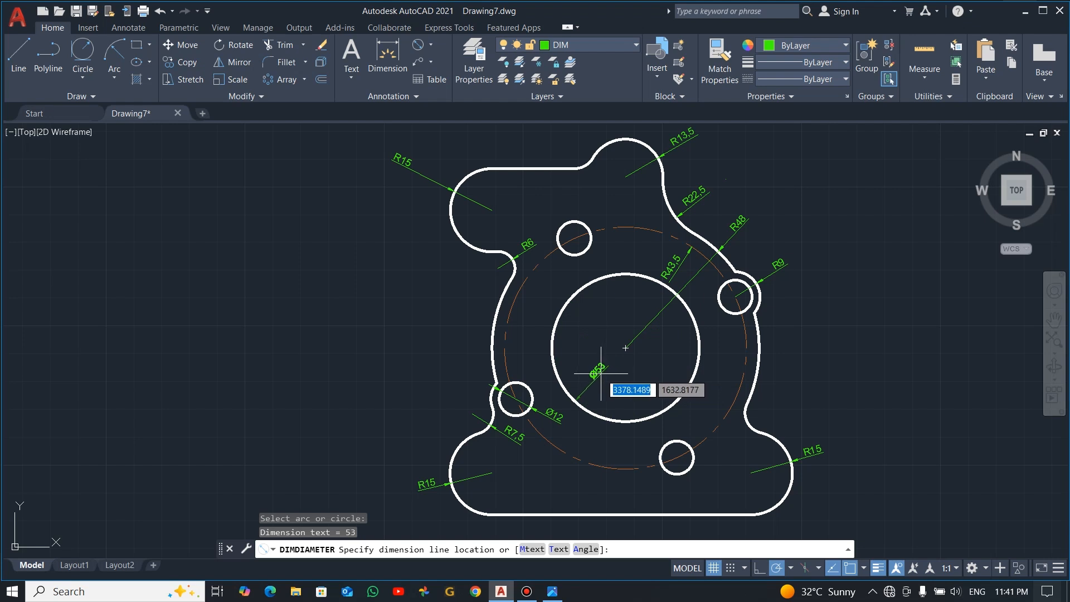
click(601, 362)
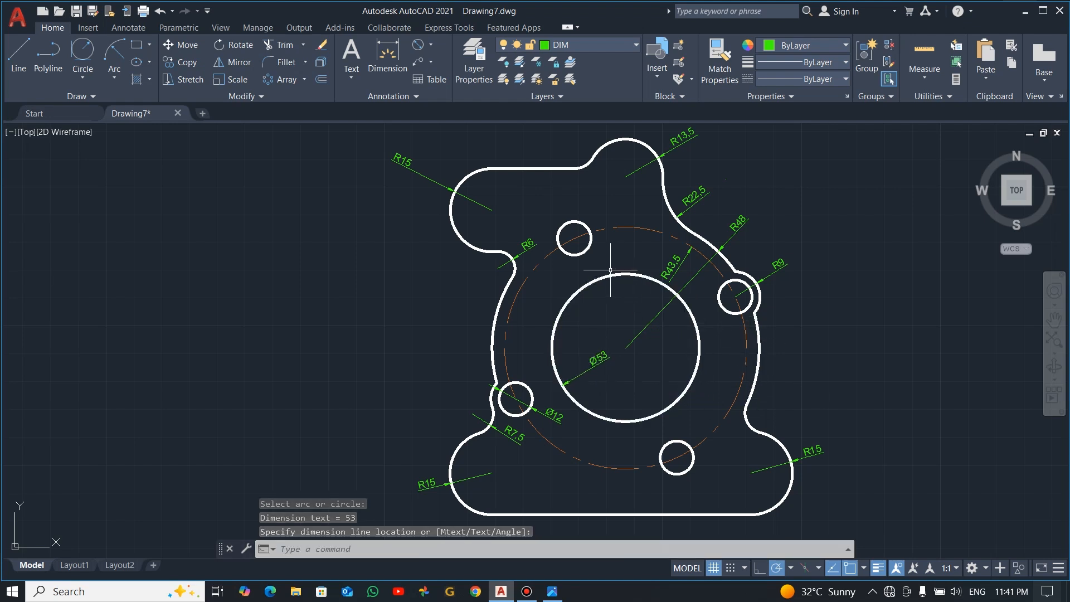
Step: Add a vertical linear dimension from the lower-left lobe's center to the central bore's center, placed left of the plate
click(433, 45)
click(438, 64)
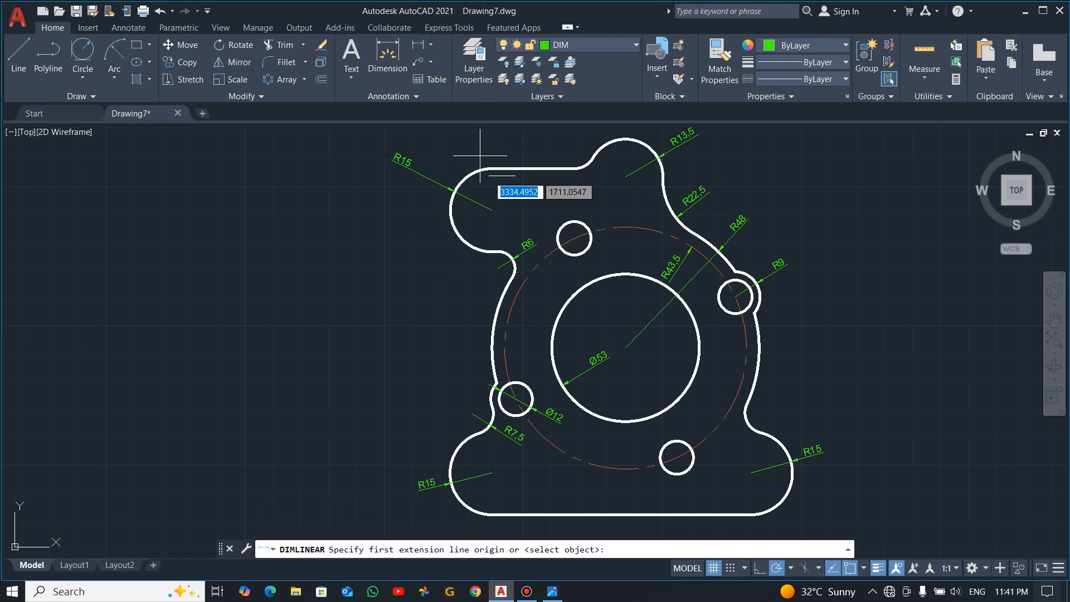
click(491, 473)
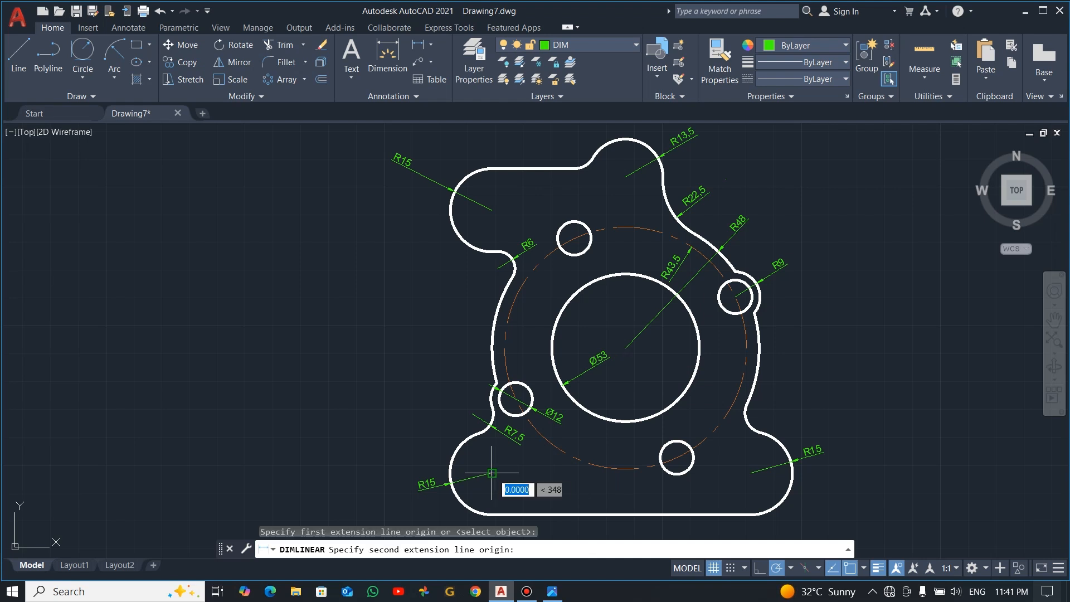
click(626, 348)
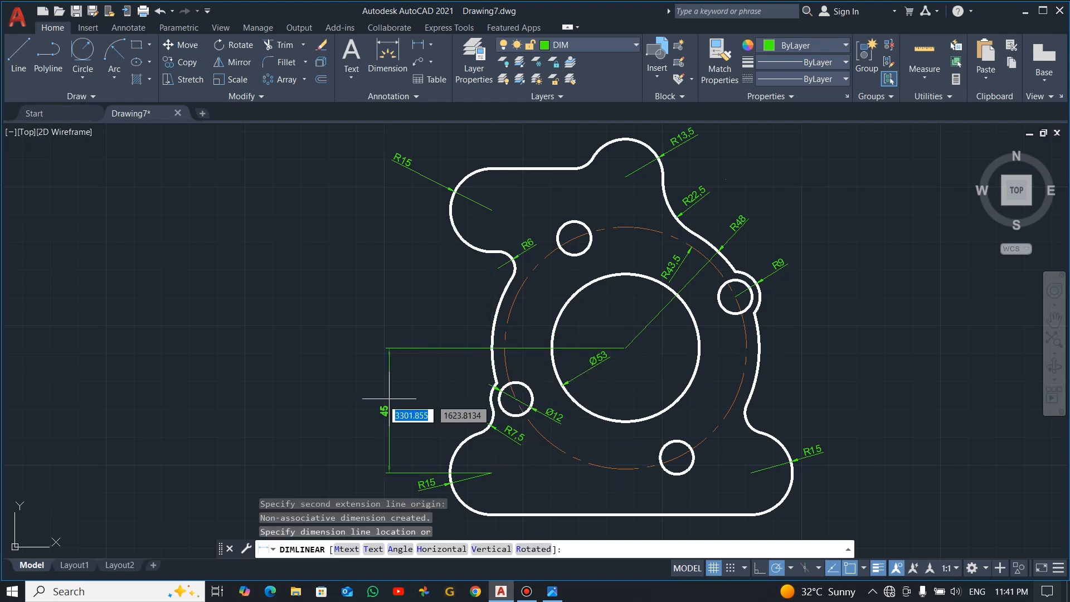
click(359, 413)
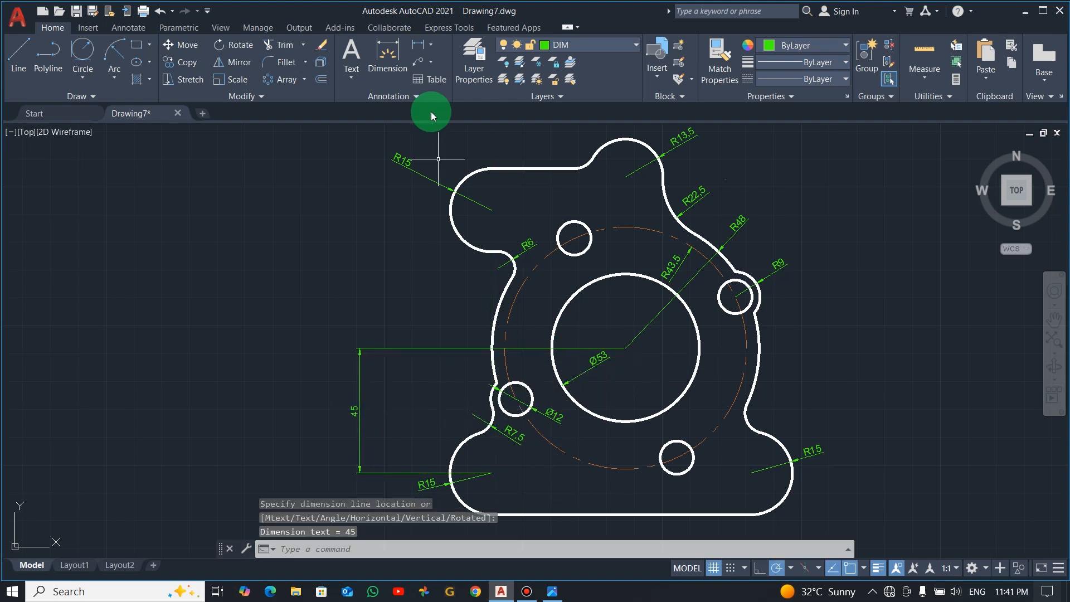
Step: Add a vertical linear dimension from the bore's center to the upper-left lobe's center, nearly in line with the one below
click(420, 57)
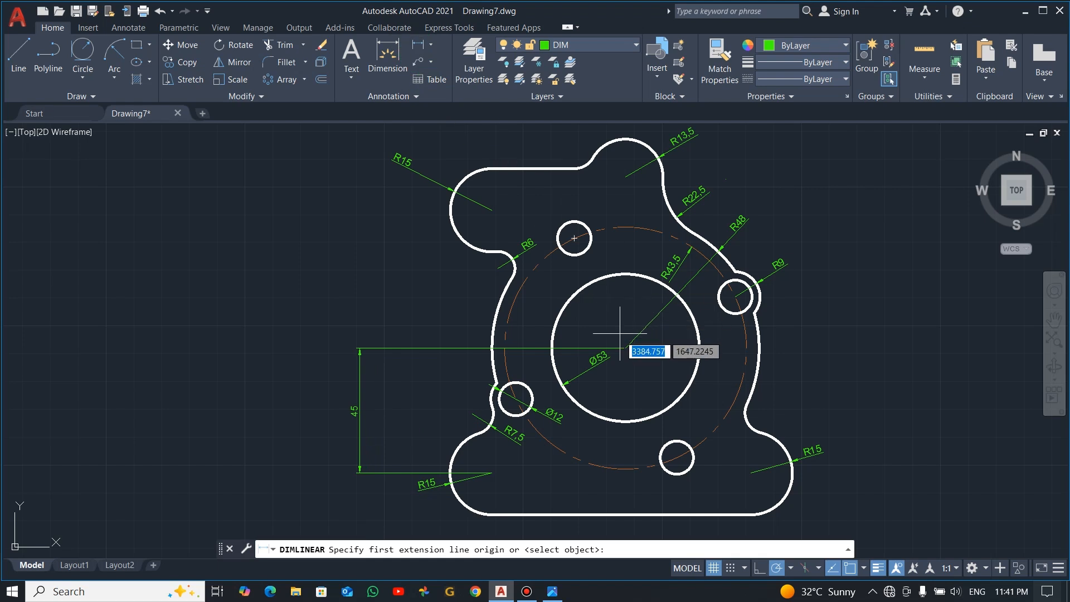
click(625, 348)
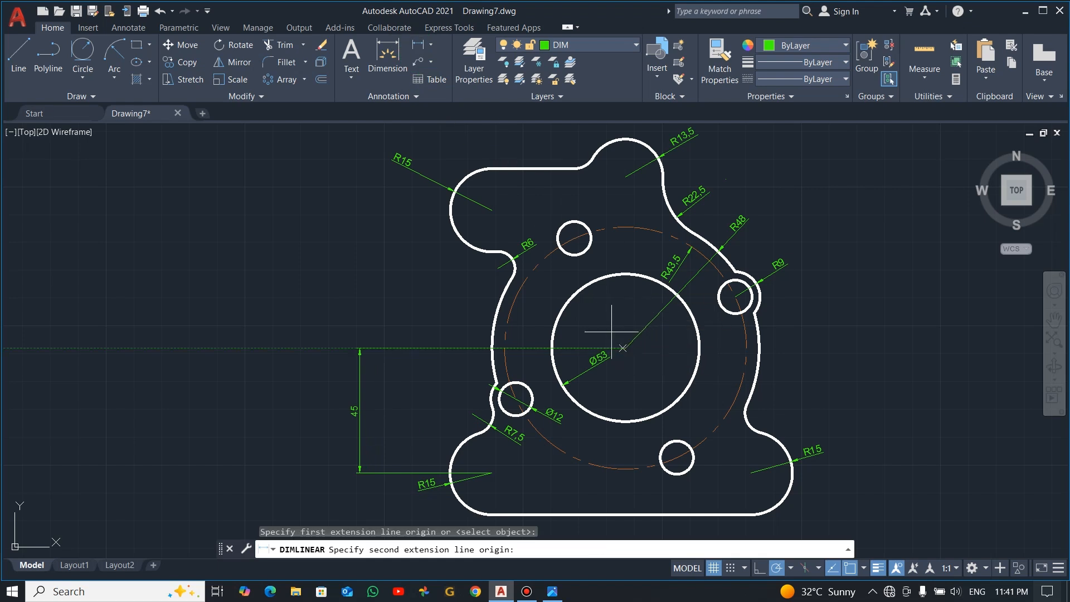
click(491, 210)
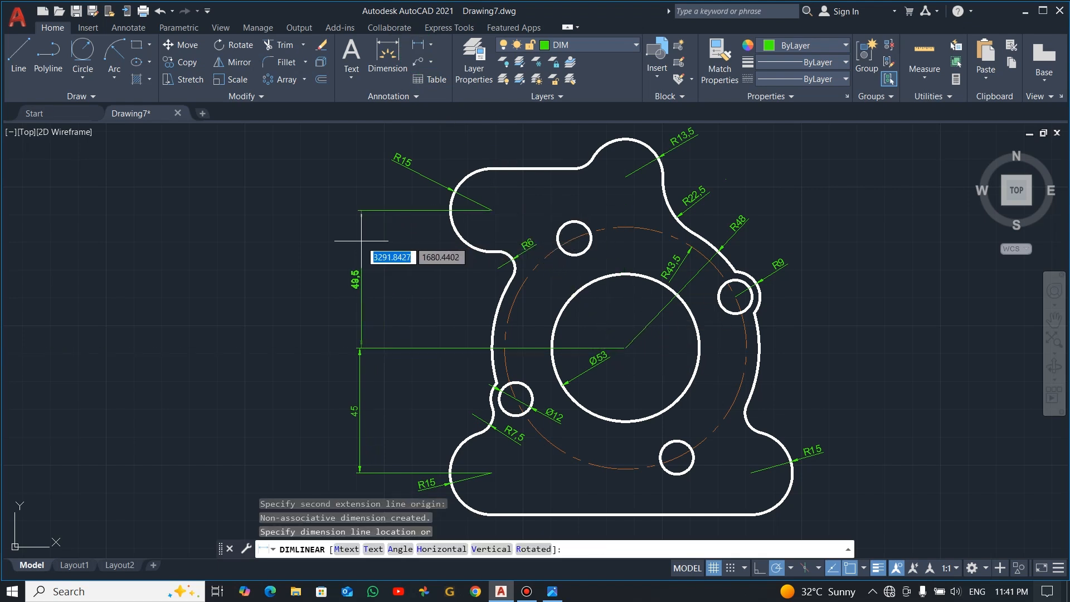
click(361, 241)
Step: Add a horizontal linear dimension from the lower-left lobe's center to the central bore's center, placed below the plate
scroll(732, 448, down, 2)
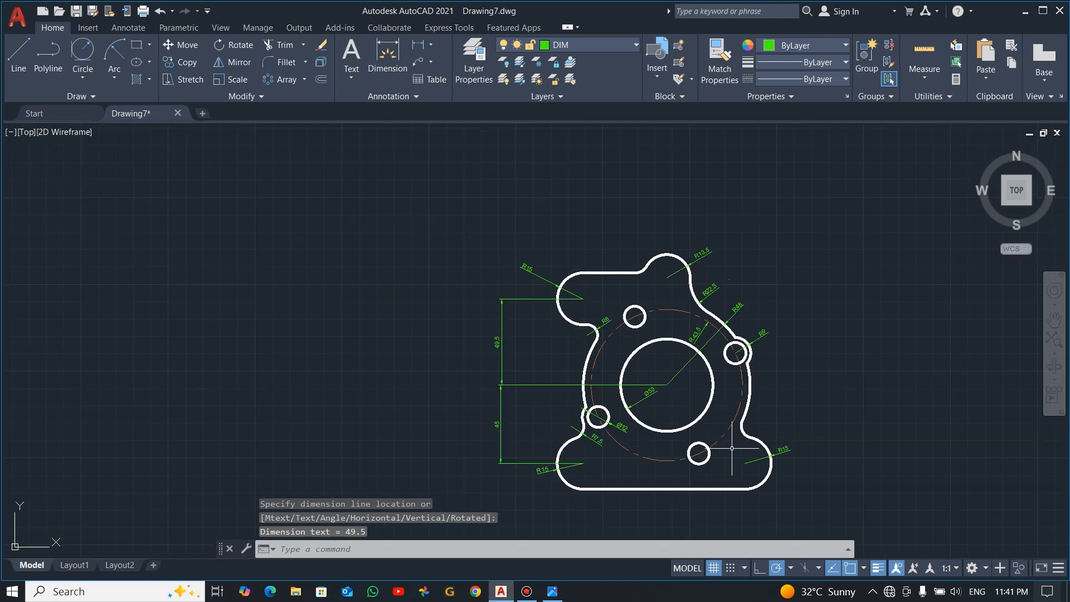
scroll(688, 521, up, 4)
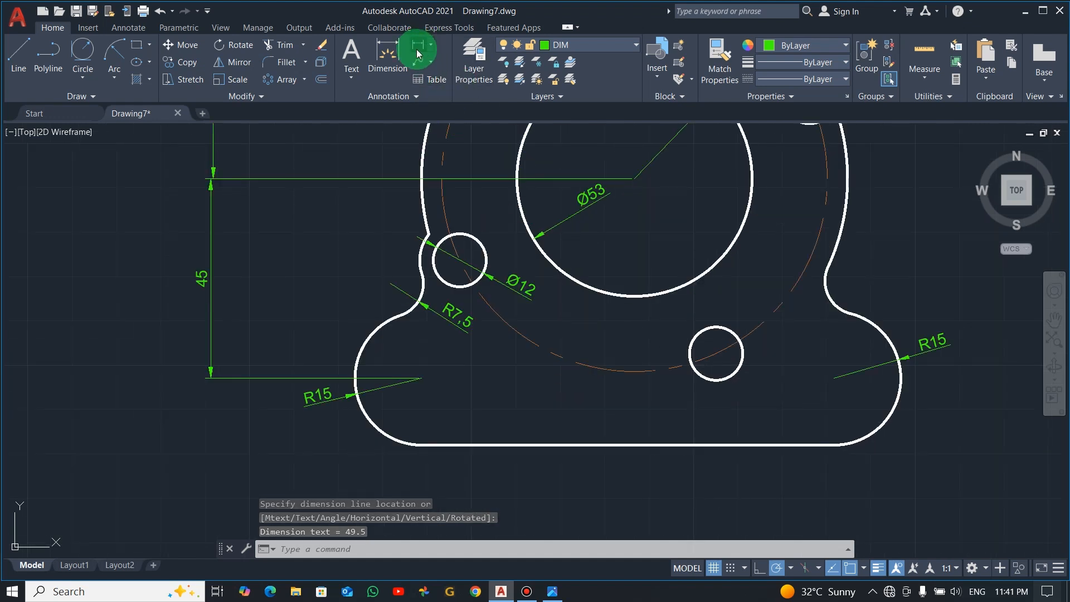
click(417, 54)
click(422, 378)
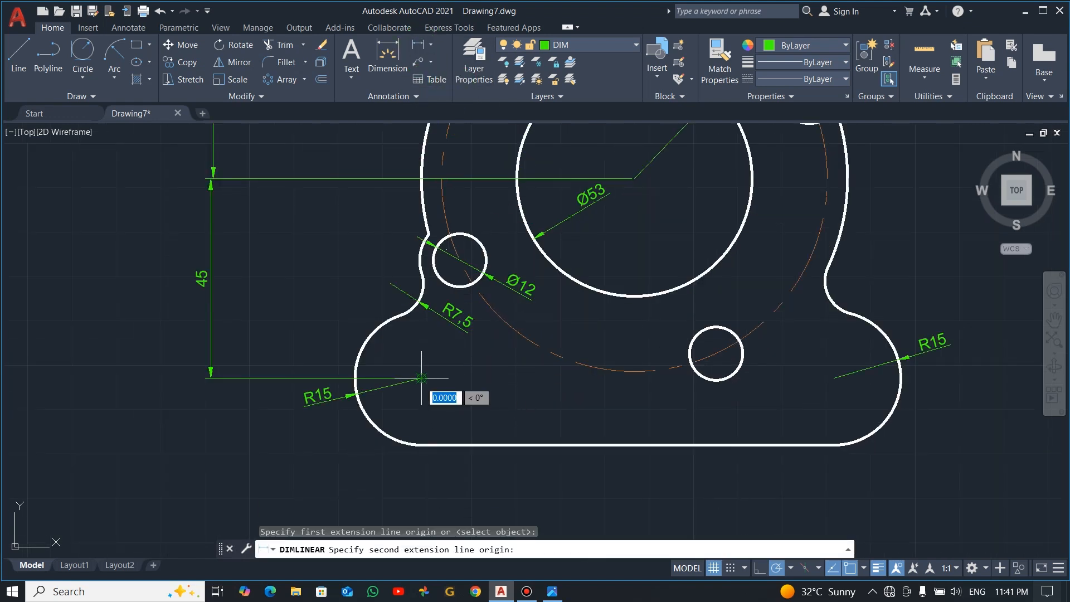
key(alt+Tab)
key(alt+Tab)
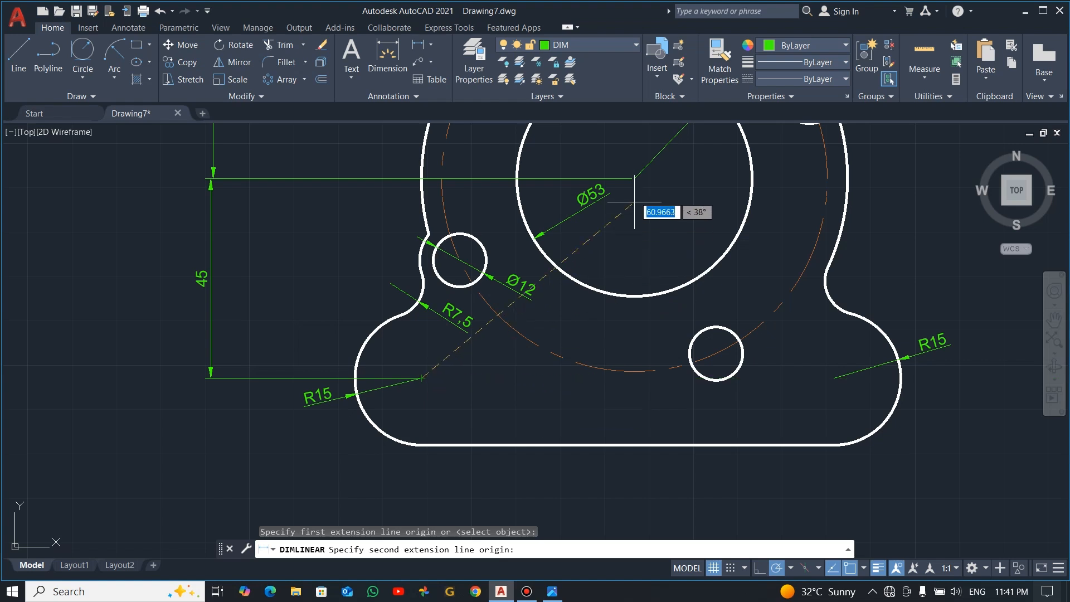
click(635, 179)
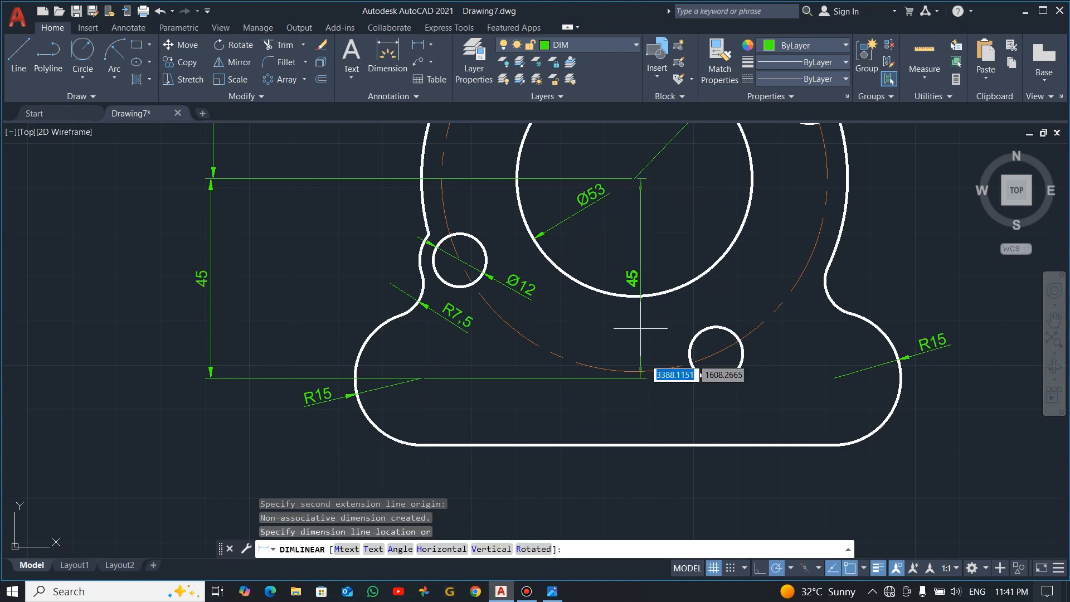
click(552, 492)
Step: Add a horizontal linear dimension from the bore's center to the lower-right lobe's center, in line with the one beside it
click(417, 48)
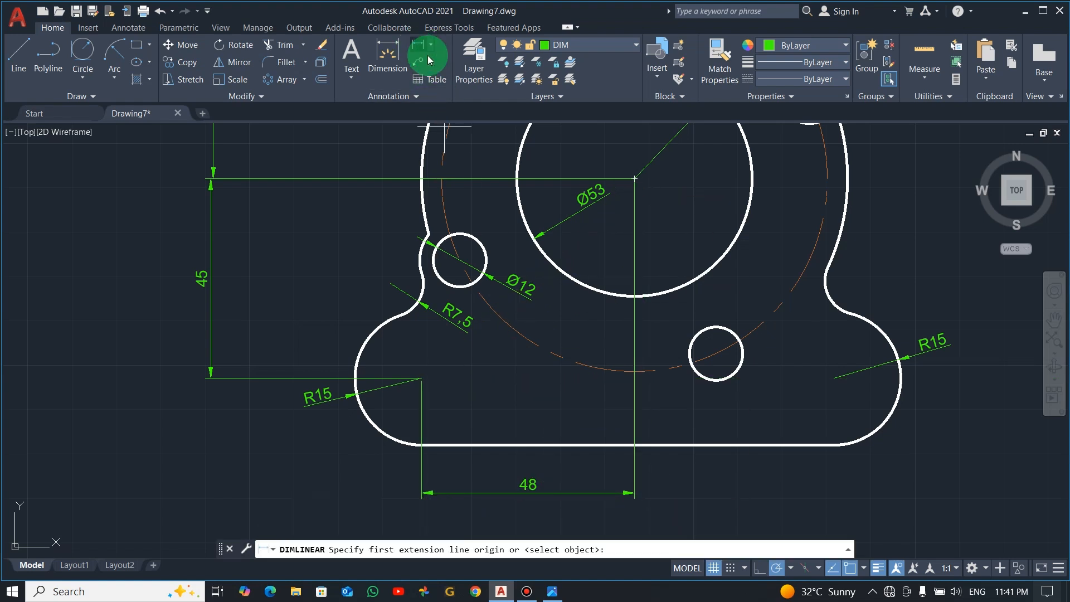
click(635, 179)
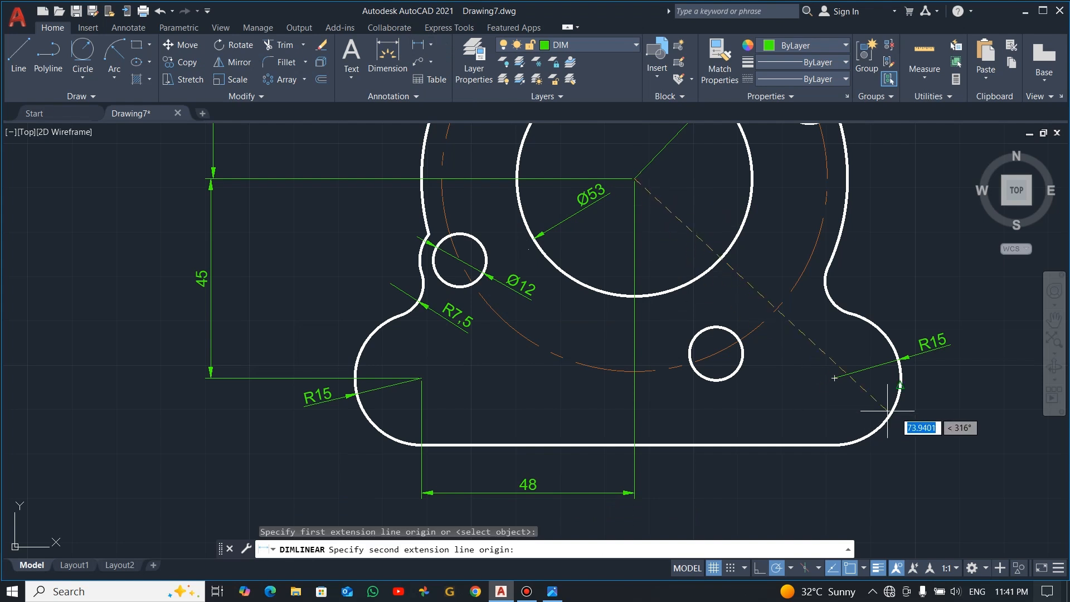
click(835, 378)
click(748, 492)
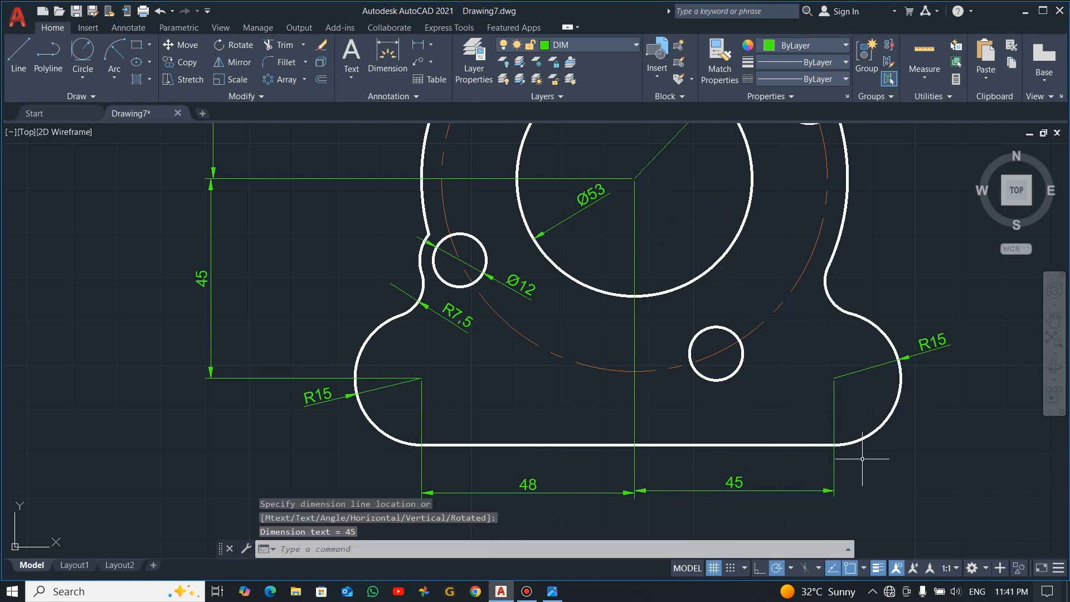
Step: Check the reference image, and add a vertical linear dimension from the bore's center to the top lobe's center, right of the plate
scroll(862, 455, down, 2)
middle_drag(903, 319, 762, 370)
key(alt+Tab)
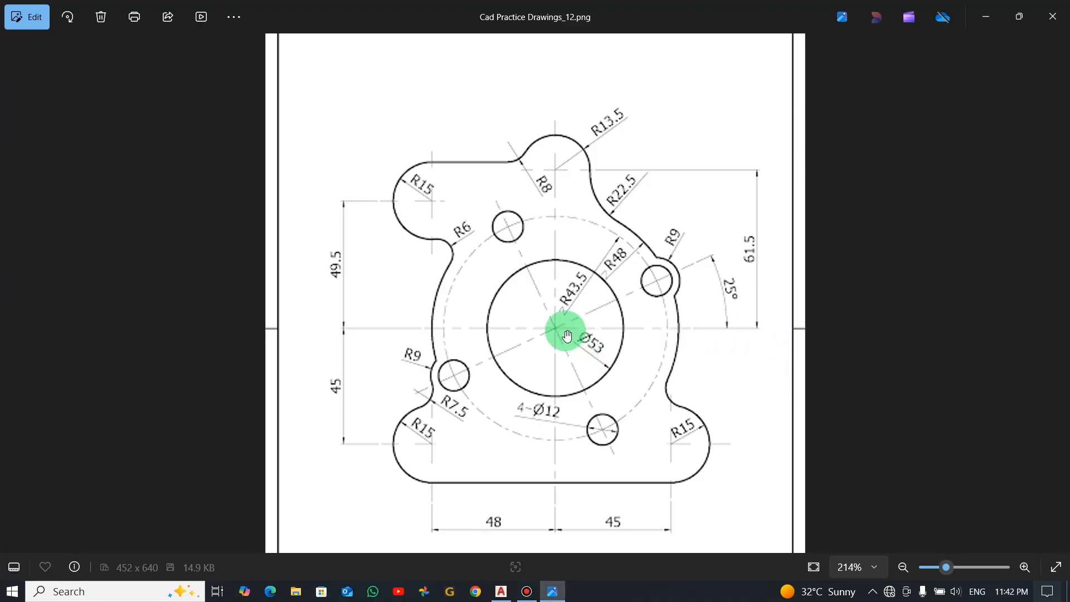
key(alt+Tab)
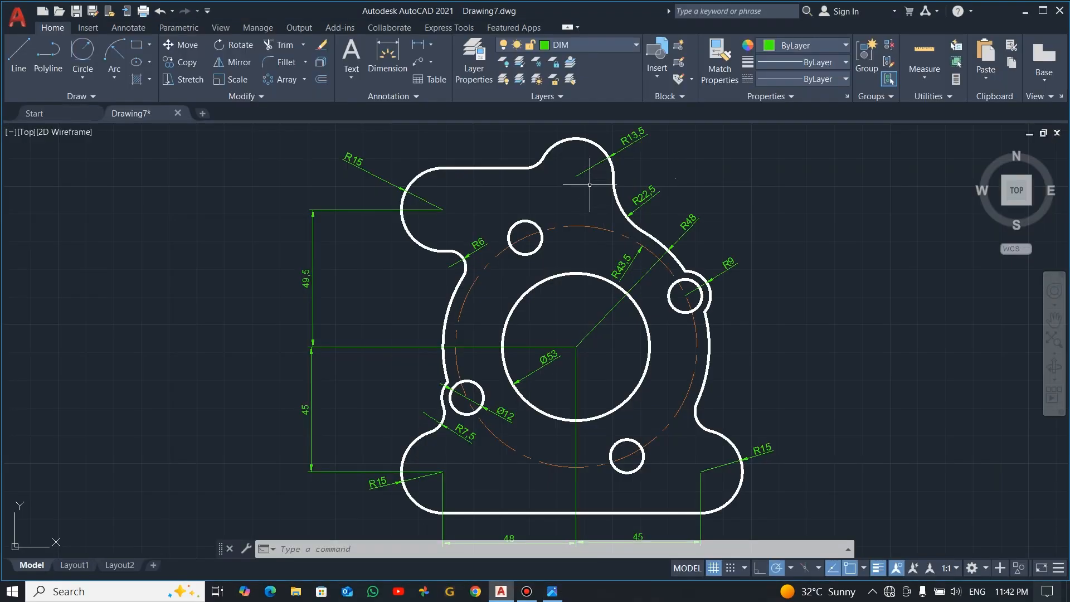
click(417, 47)
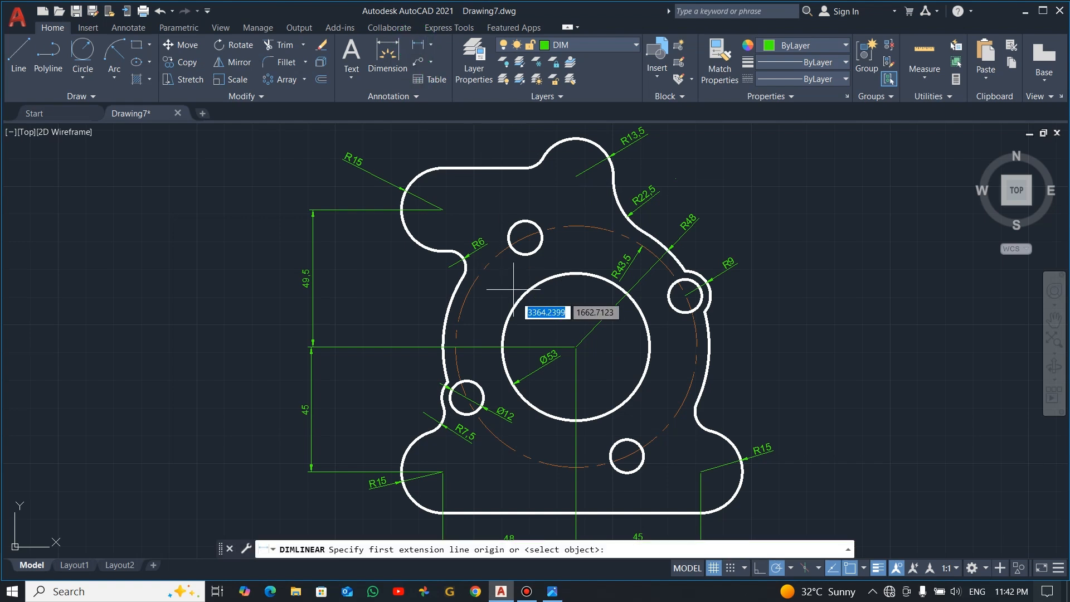
click(576, 347)
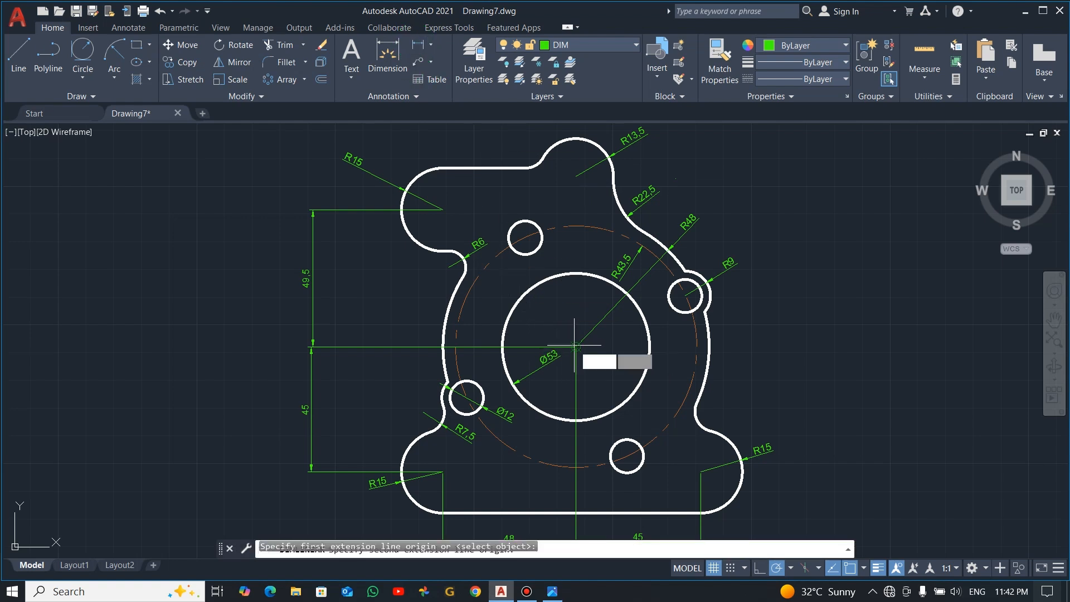
click(577, 176)
click(795, 251)
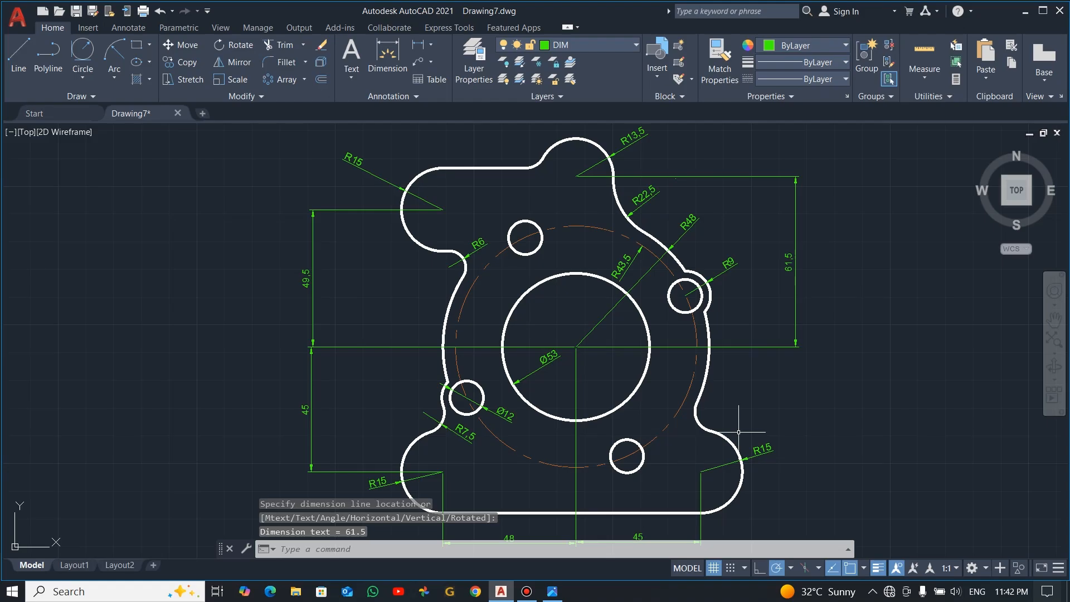
Step: Draw a line from the central bore's center to the center of the small hole on the plate's upper right
key(alt+Tab)
key(alt+Tab)
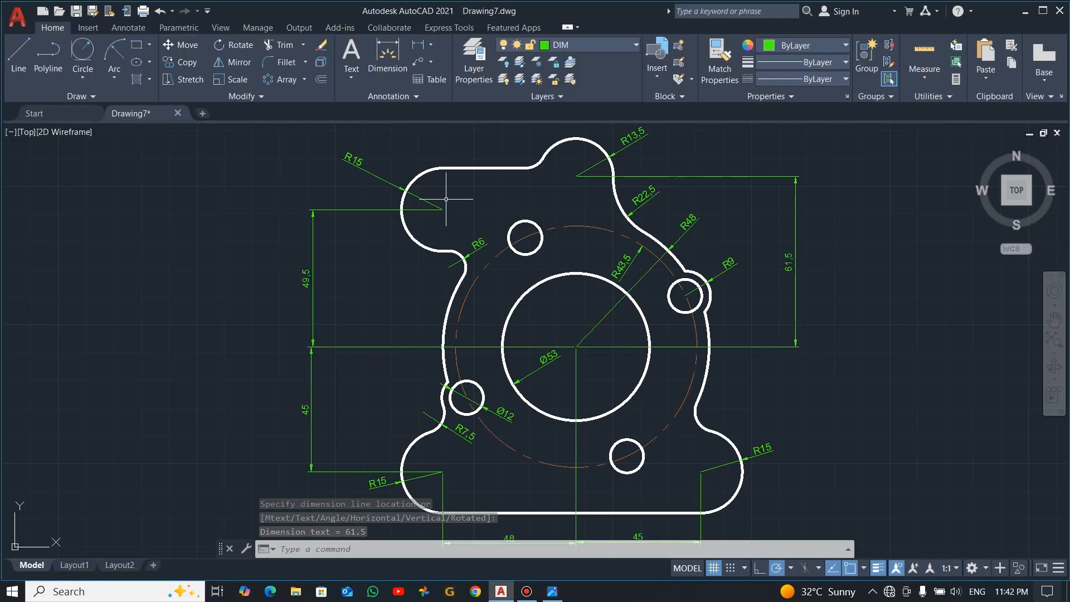
click(30, 63)
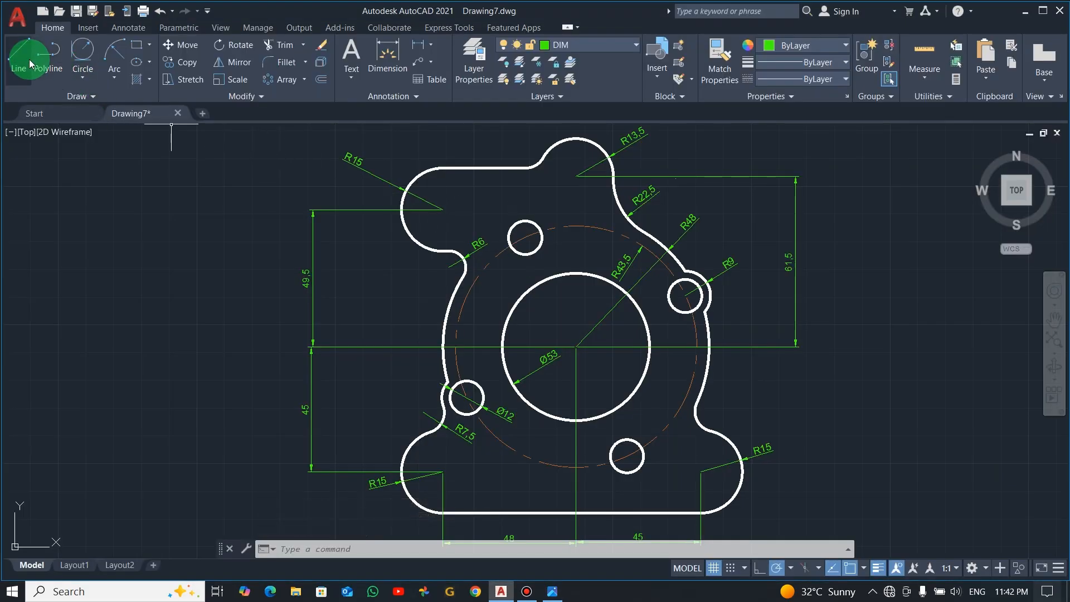
click(576, 346)
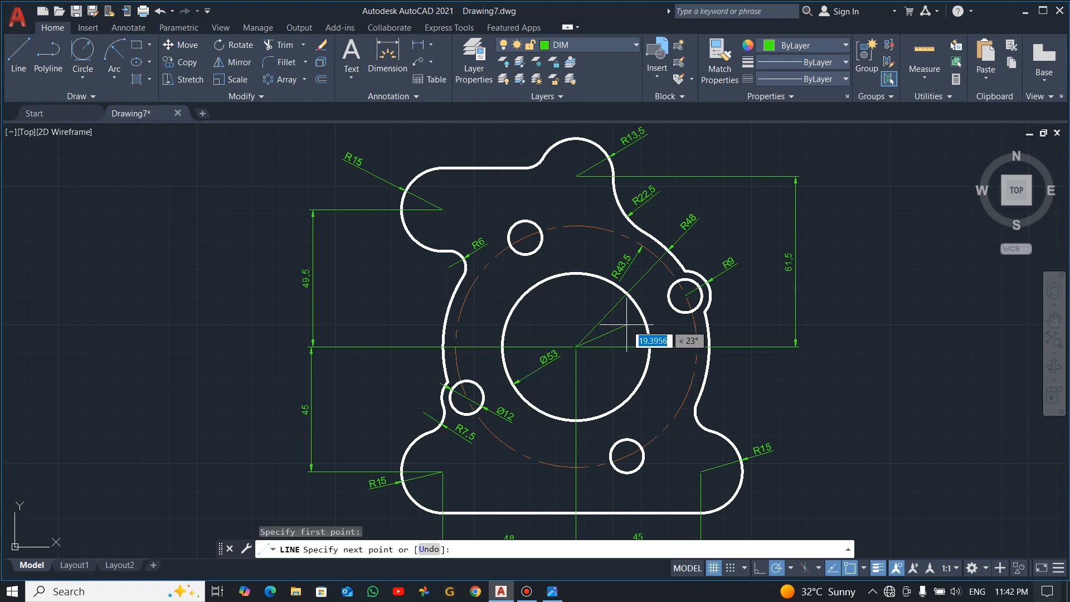
click(685, 296)
key(Escape)
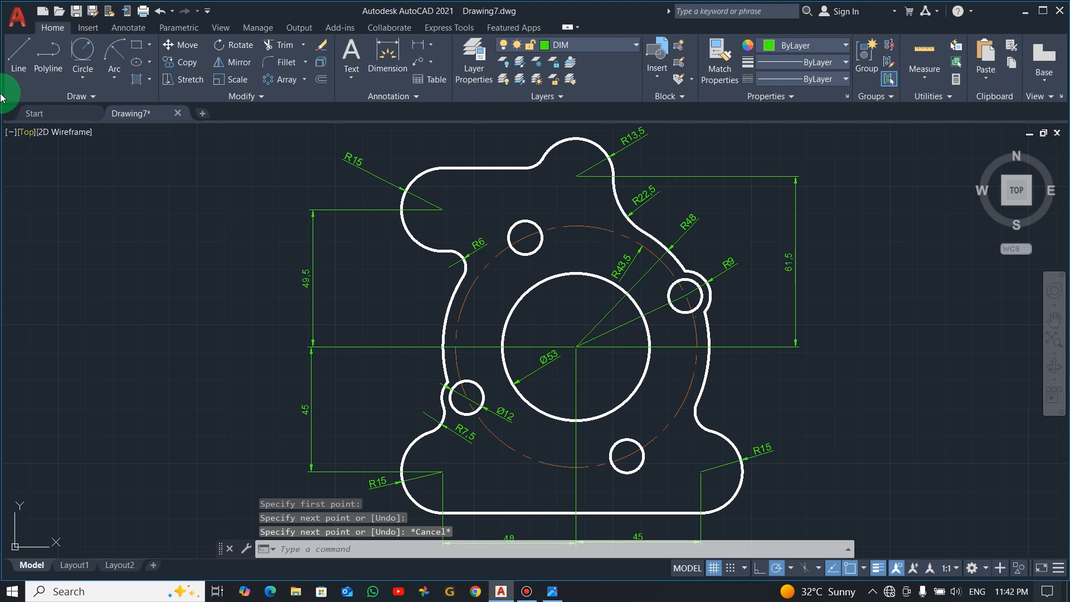
click(433, 49)
click(451, 122)
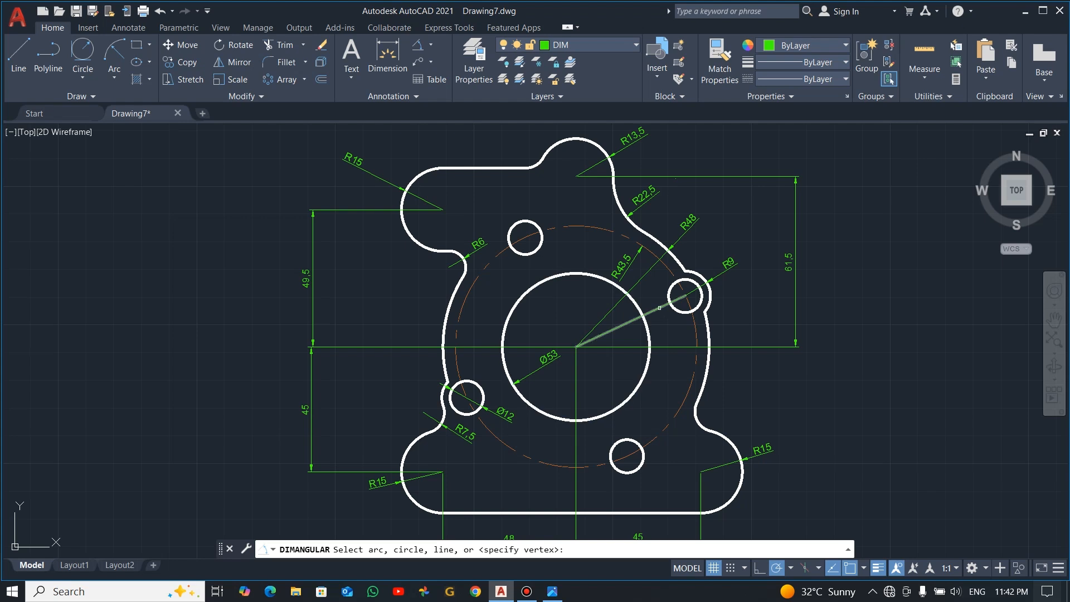
key(Escape)
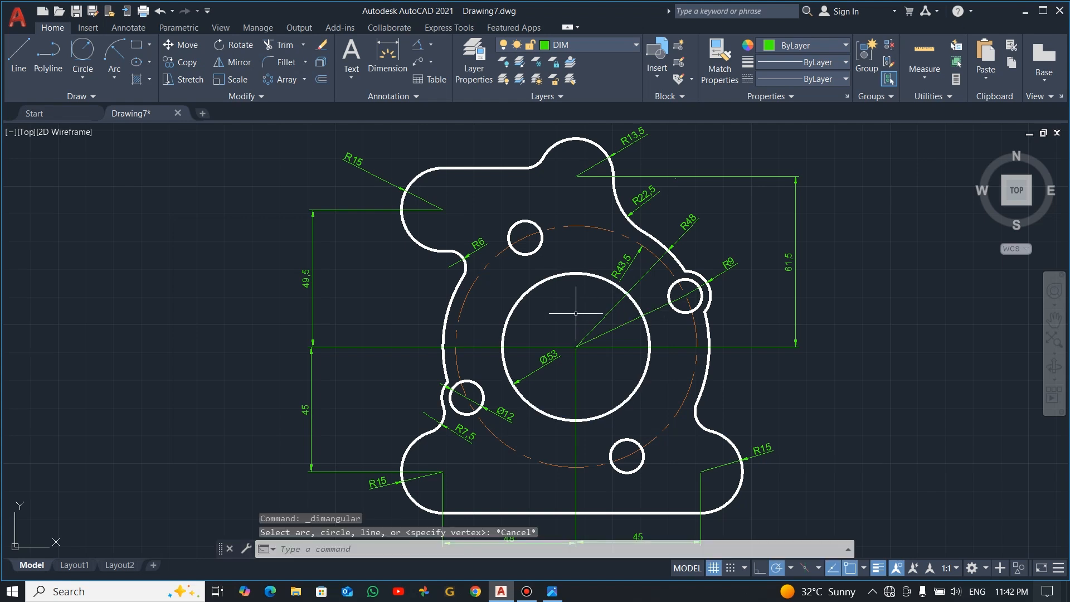
Step: Draw a horizontal line 48 units long from the central bore's center to the plate's right edge
click(18, 56)
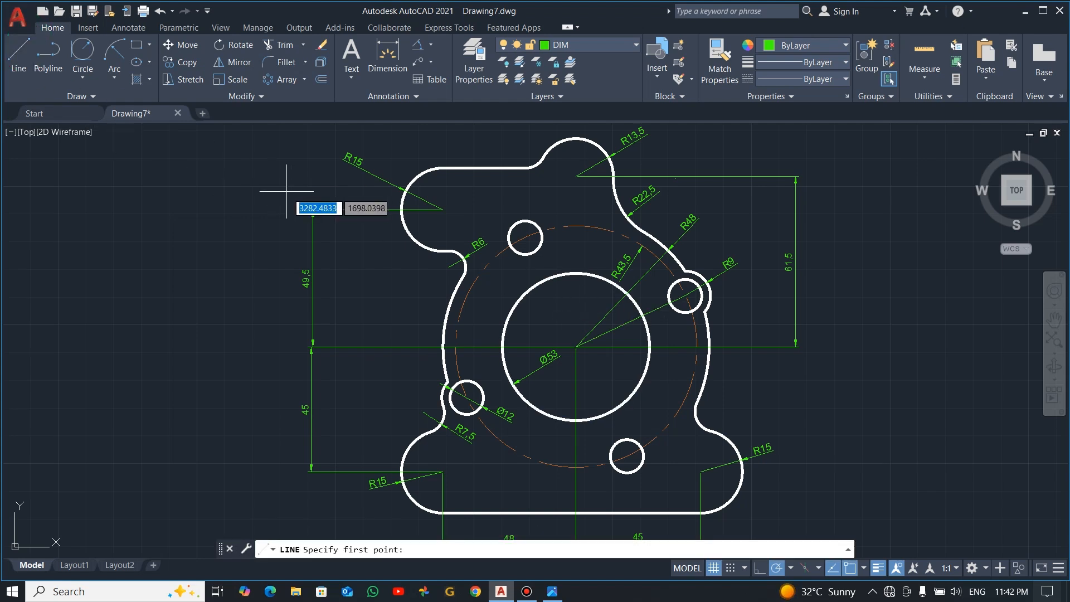
click(586, 346)
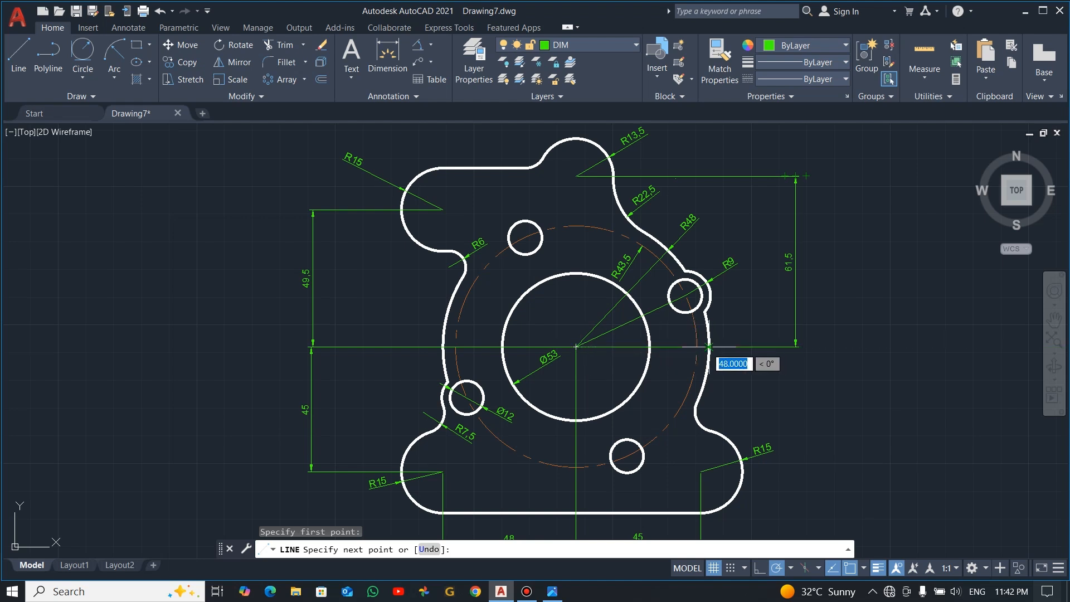
click(709, 346)
key(Escape)
click(39, 59)
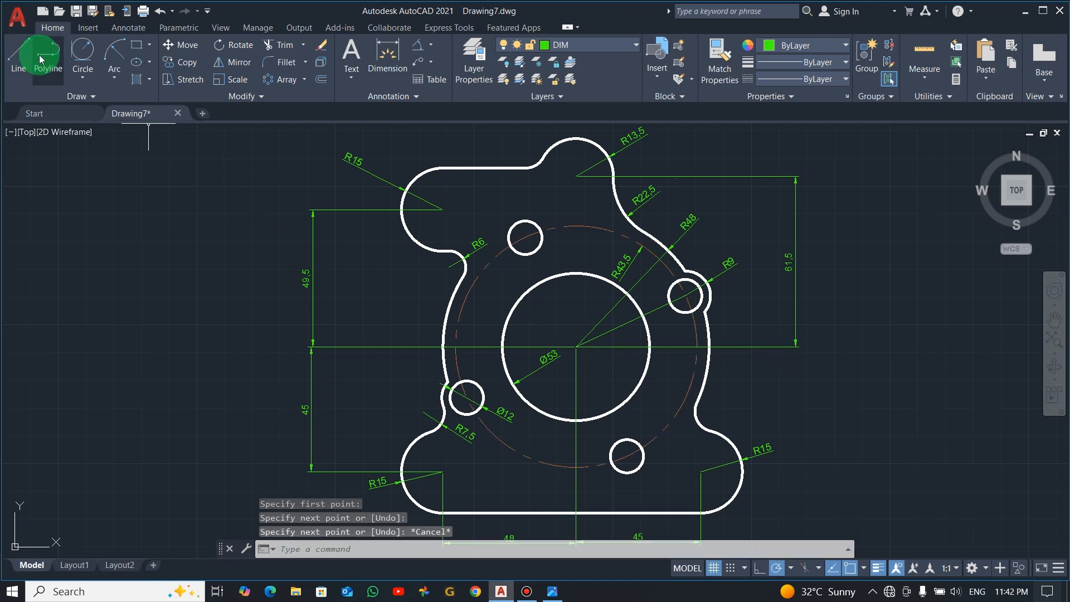
Step: Add an angular dimension between the horizontal line and the inclined line to the upper-right hole, placed just outside the plate
click(419, 45)
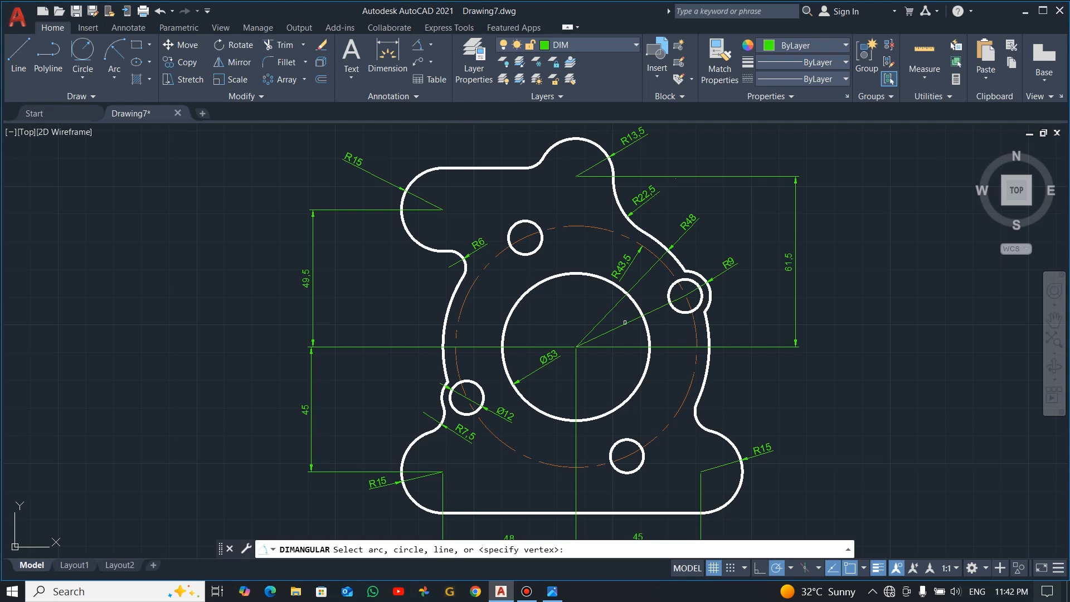
click(664, 346)
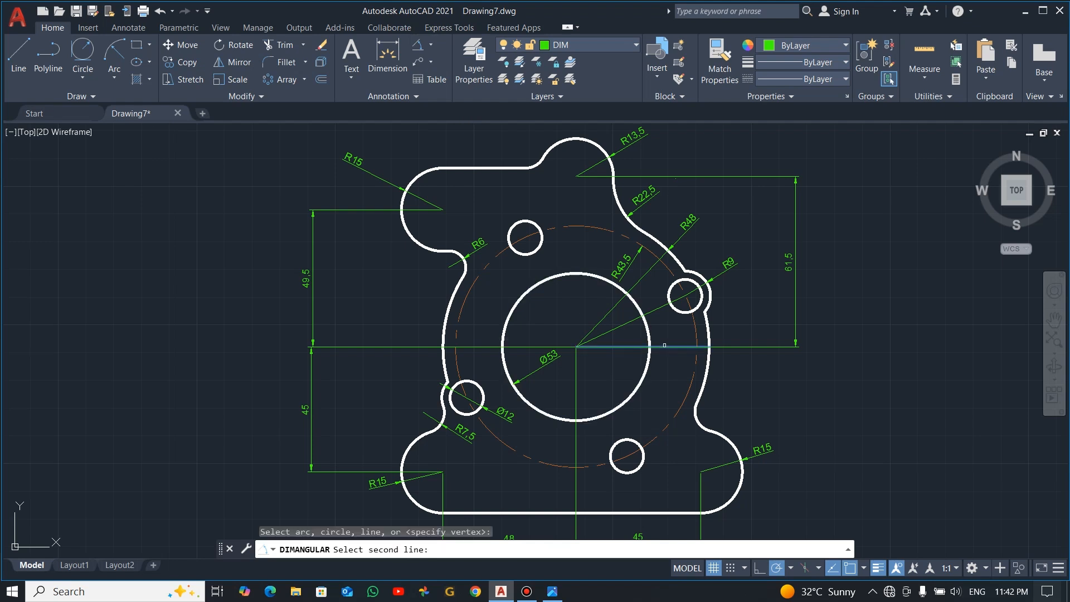
click(662, 307)
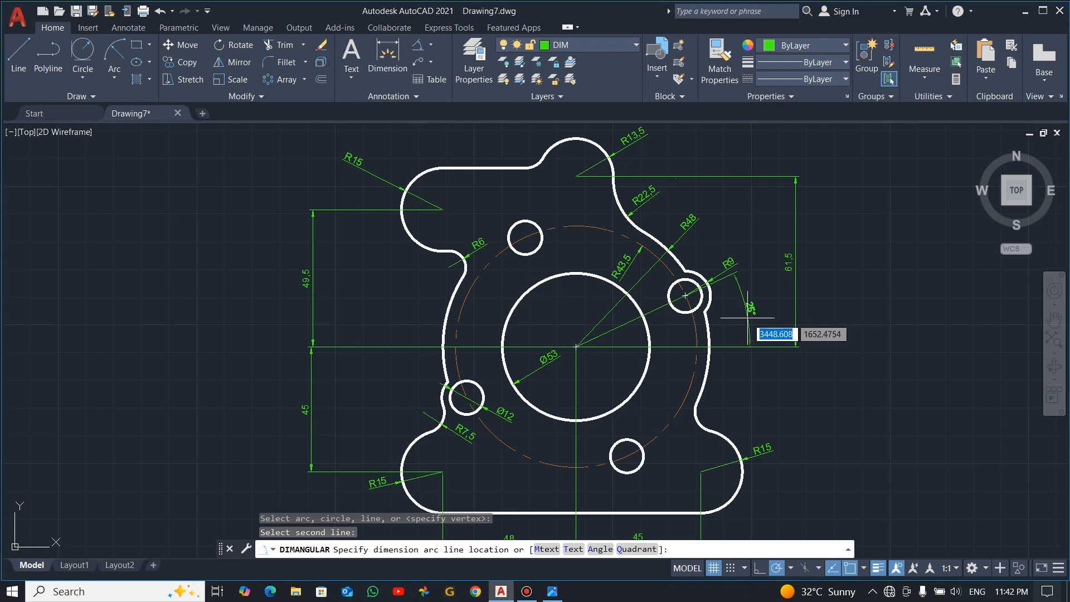
click(748, 318)
key(Escape)
Step: Compare the dimensions on the finished plate with those in the reference image
key(alt+Tab)
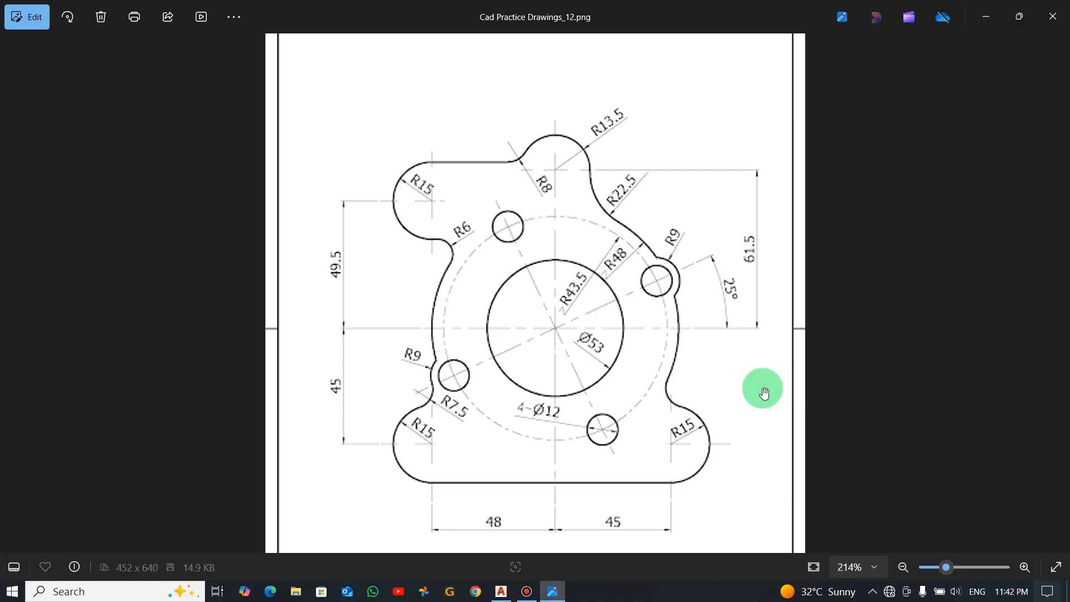
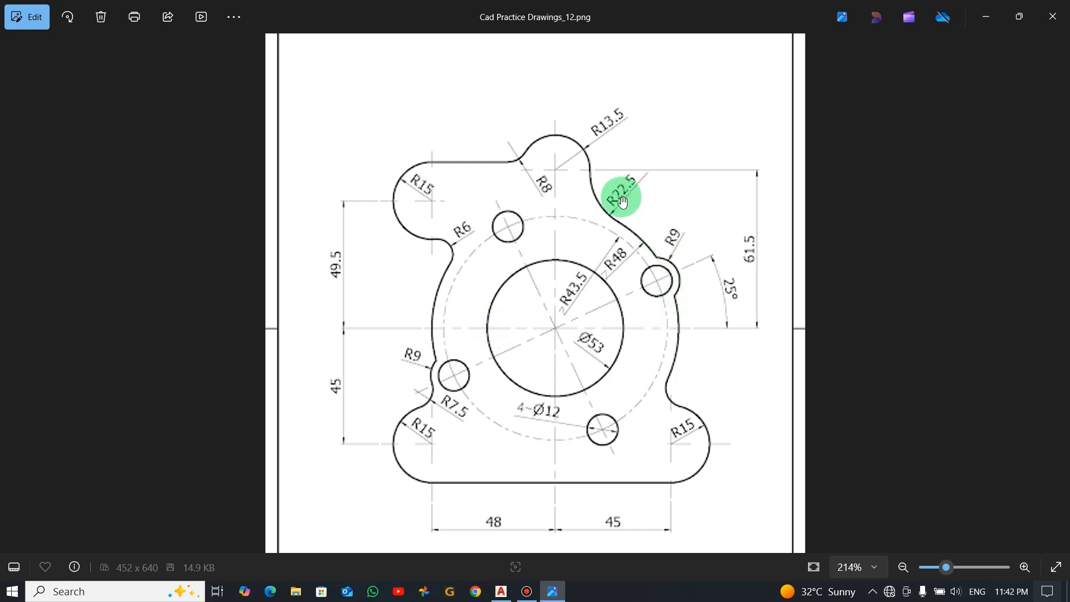
key(alt+Tab)
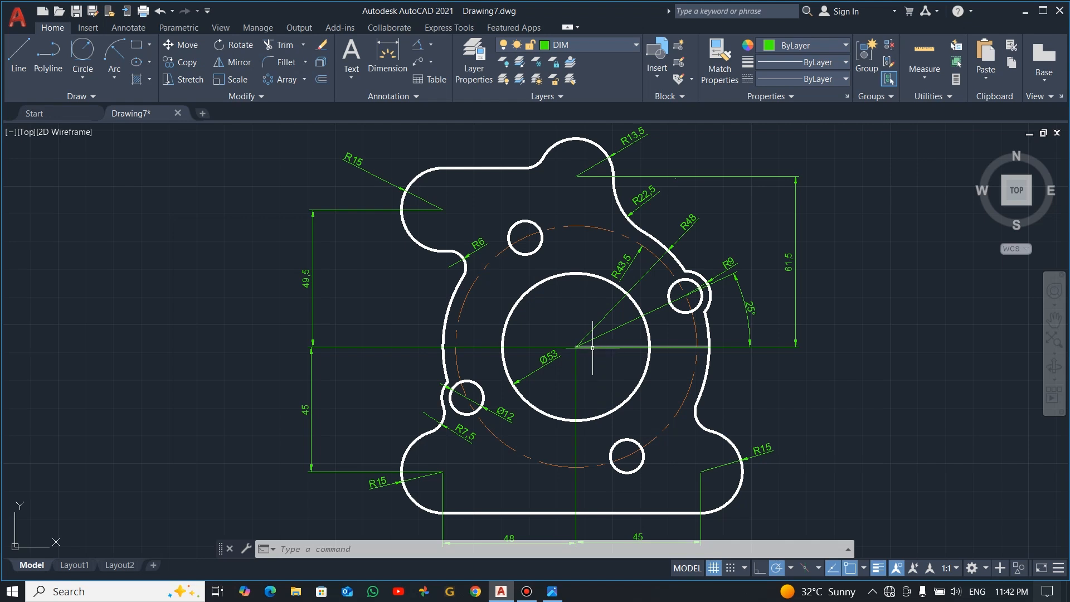
scroll(602, 359, down, 2)
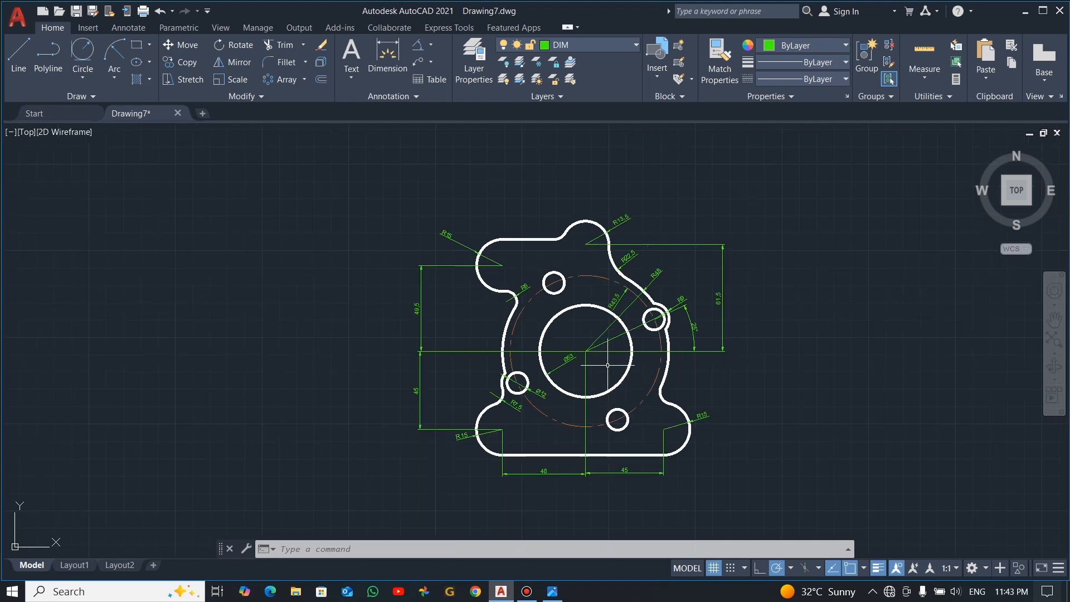
scroll(626, 357, up, 2)
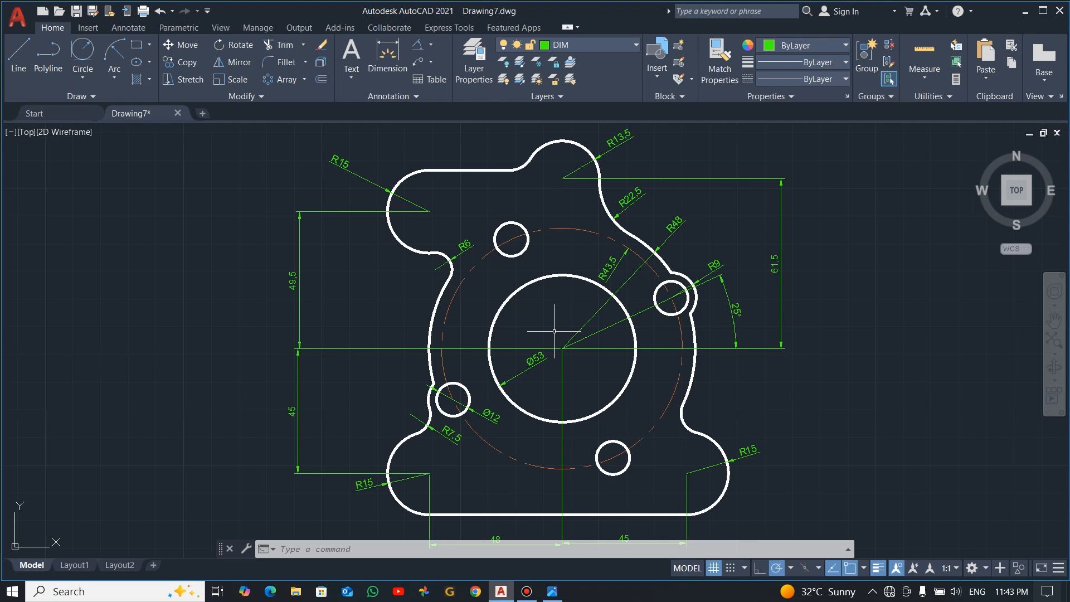
scroll(565, 364, up, 2)
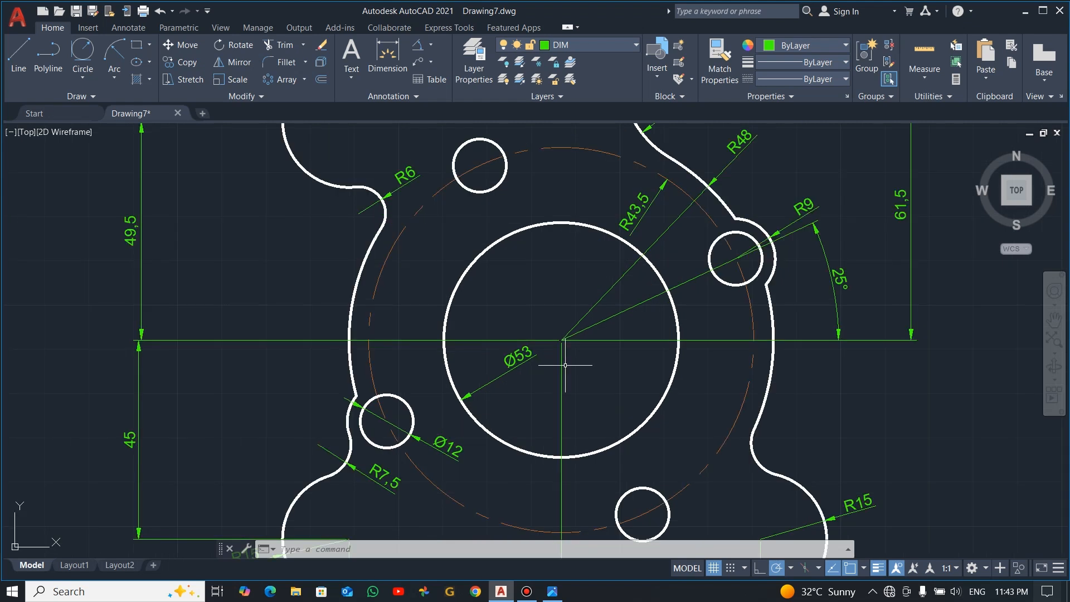
scroll(566, 365, down, 2)
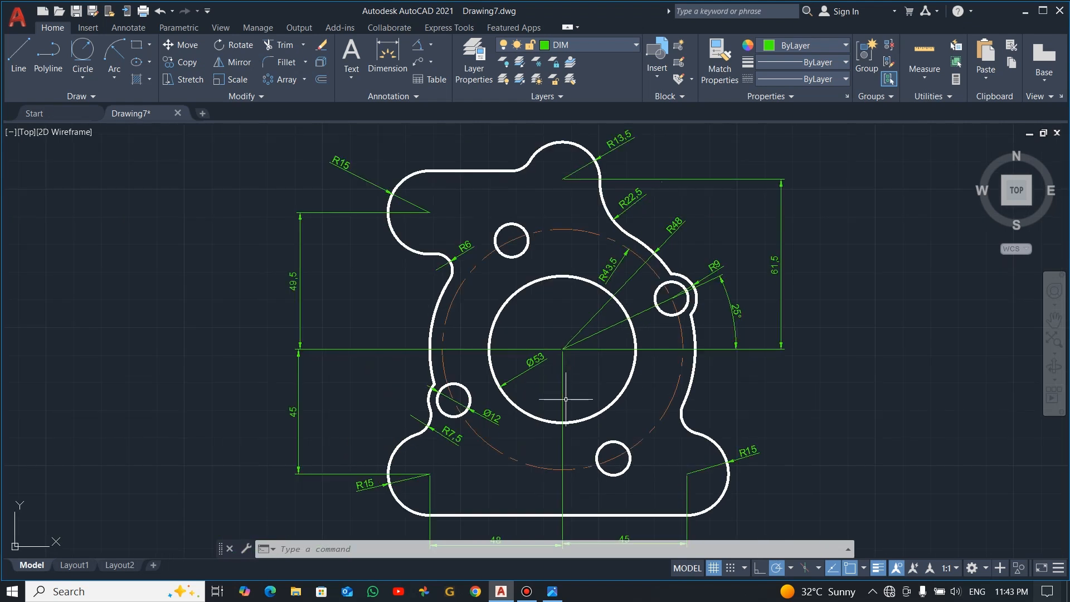
scroll(566, 399, up, 2)
scroll(566, 399, down, 2)
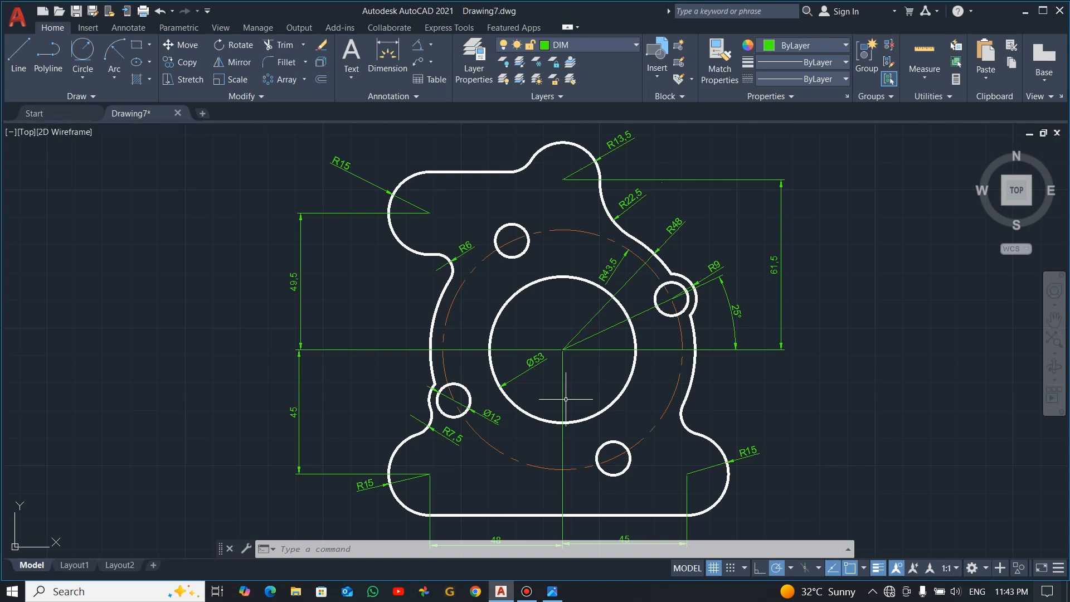